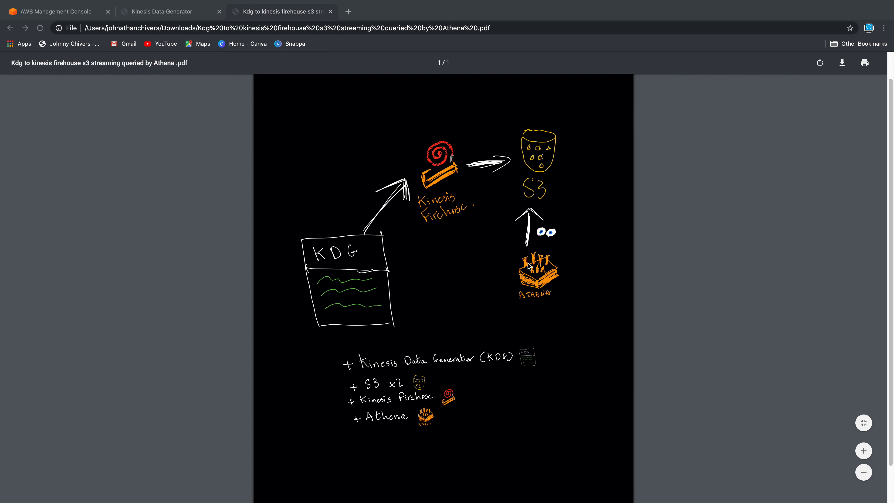
# Switch the console to the Europe (London) region and open the S3 console
pyautogui.scroll(-1, 375, 362)
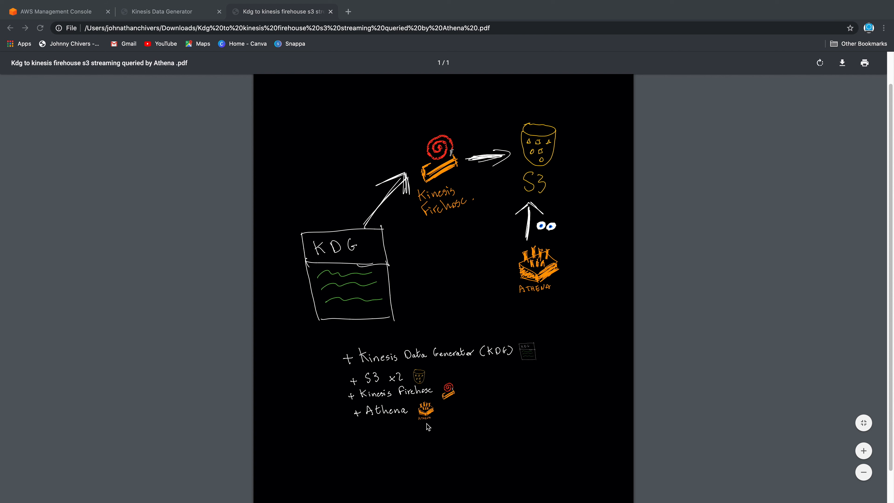
pyautogui.click(41, 12)
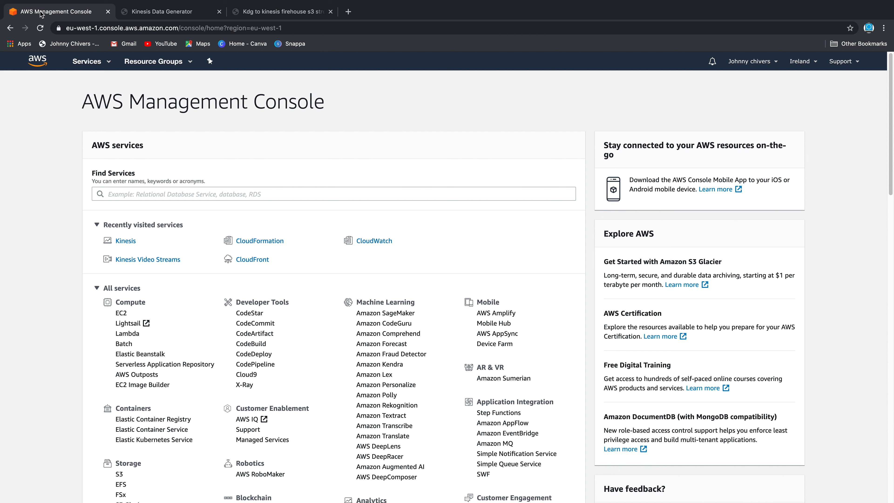
pyautogui.click(170, 193)
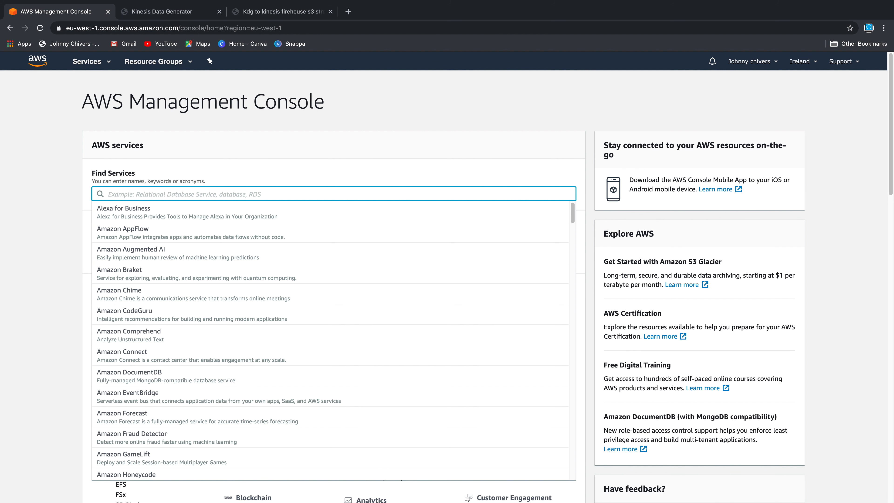
pyautogui.write('s3')
pyautogui.click(806, 60)
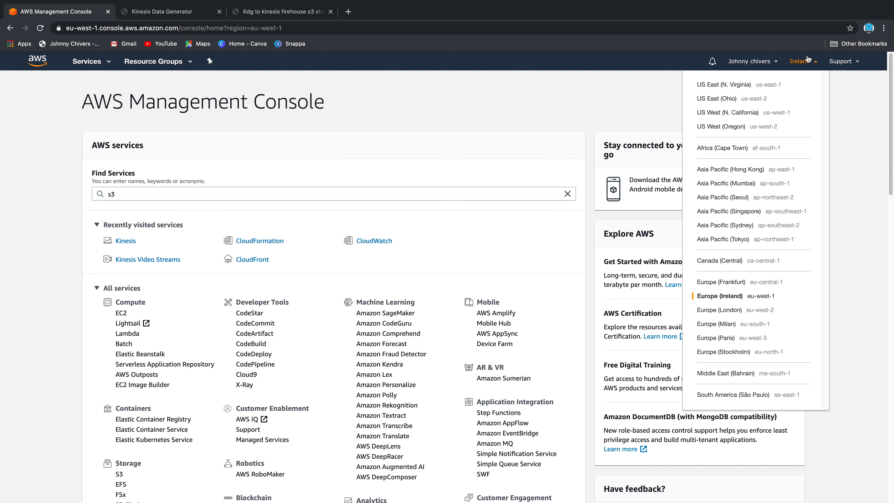
pyautogui.click(763, 310)
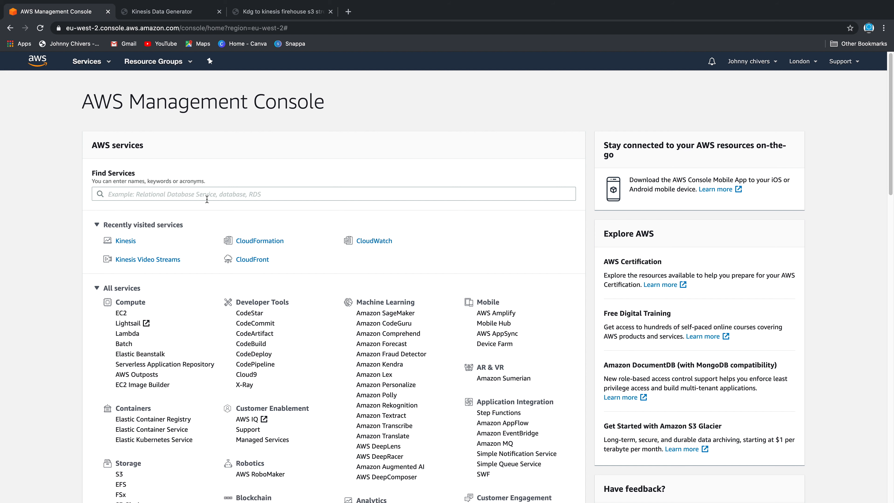
pyautogui.click(207, 198)
pyautogui.write('s3')
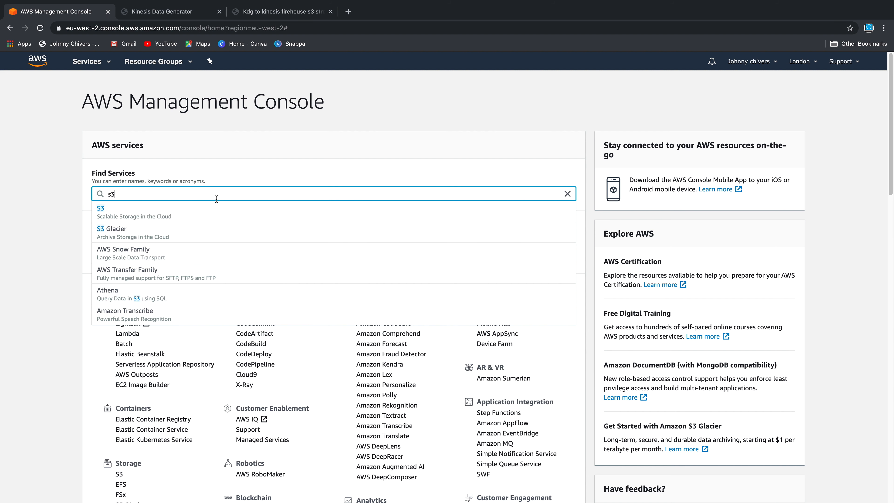
pyautogui.click(151, 212)
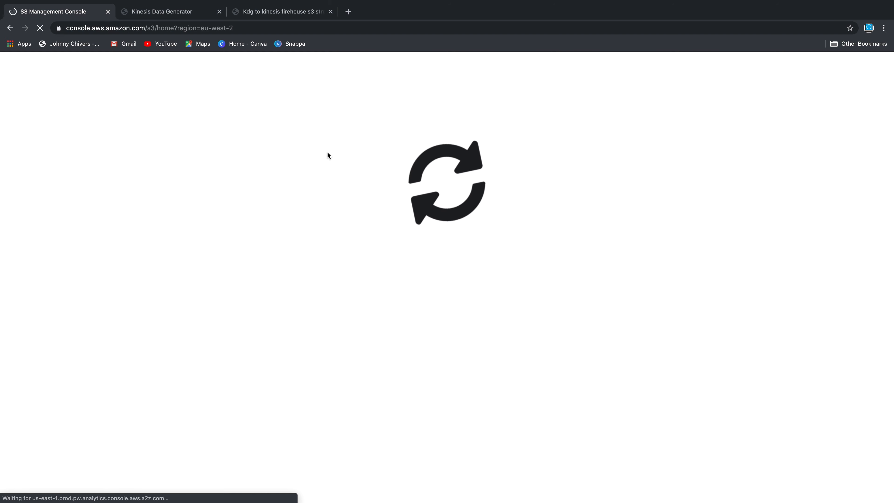
# Create an 'a-s3-streaming-bucket-' bucket with a personal-name suffix, keeping default options and permissions
pyautogui.click(157, 198)
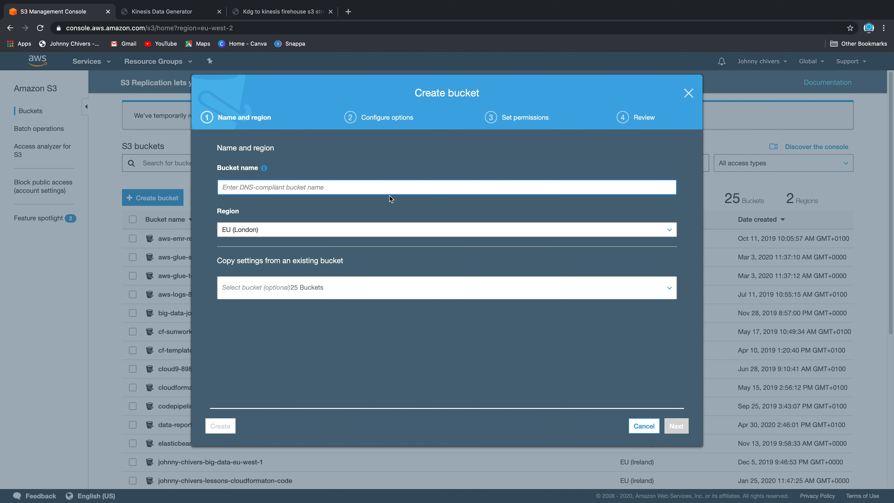
pyautogui.click(307, 191)
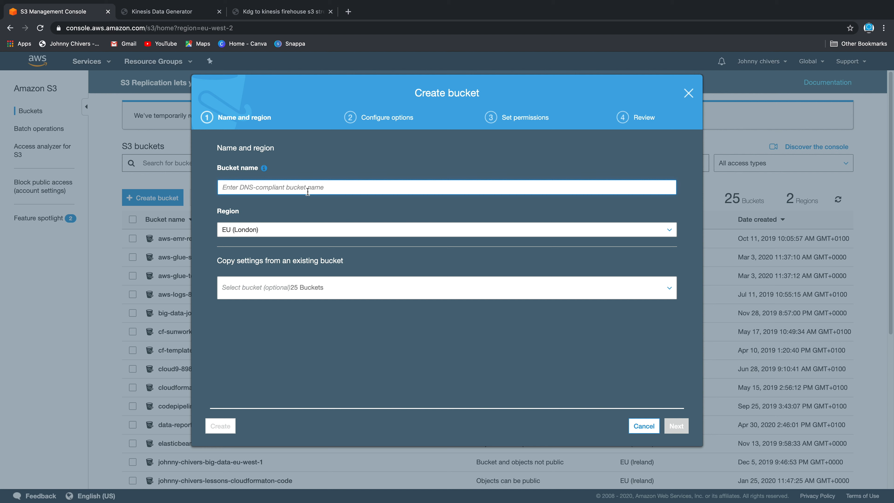
pyautogui.write('a-')
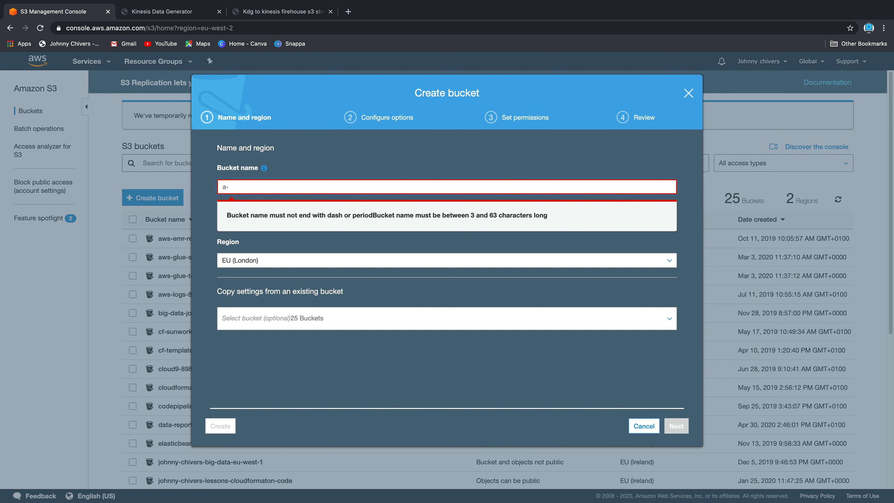
pyautogui.write('s3-')
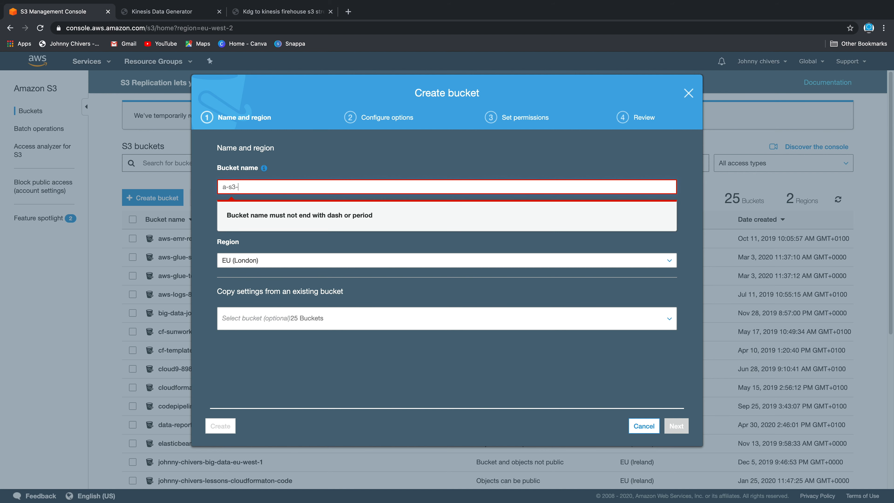
pyautogui.write('streaming')
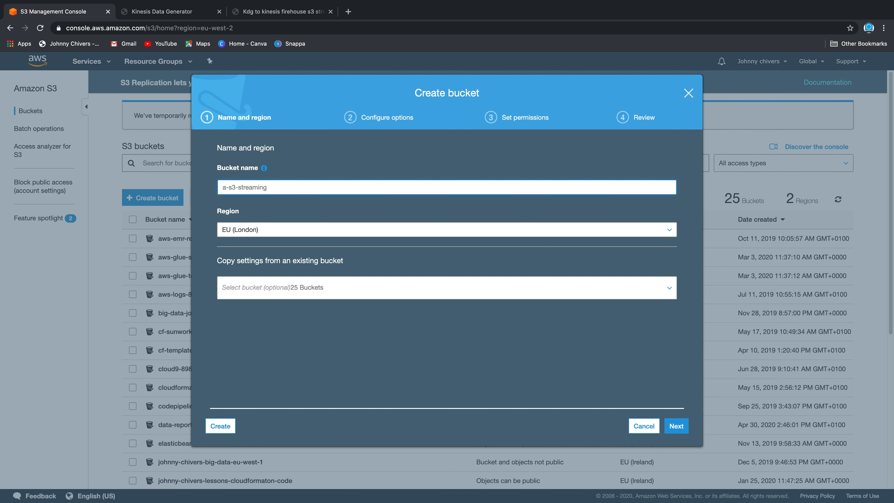
pyautogui.write('-bucket-johnny-chivers')
pyautogui.click(372, 144)
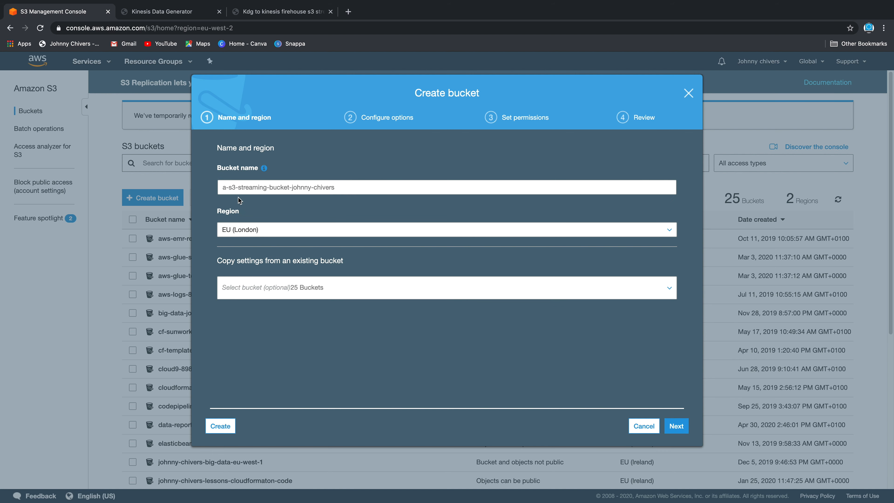
pyautogui.click(275, 11)
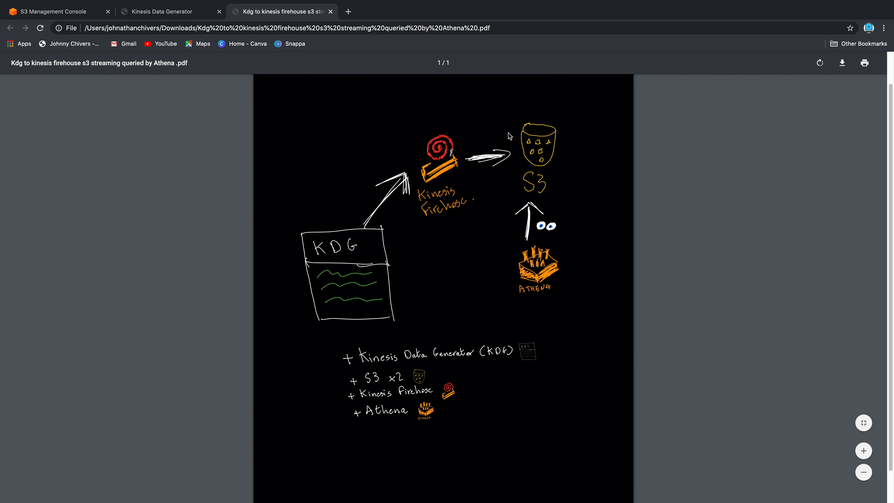
pyautogui.click(35, 8)
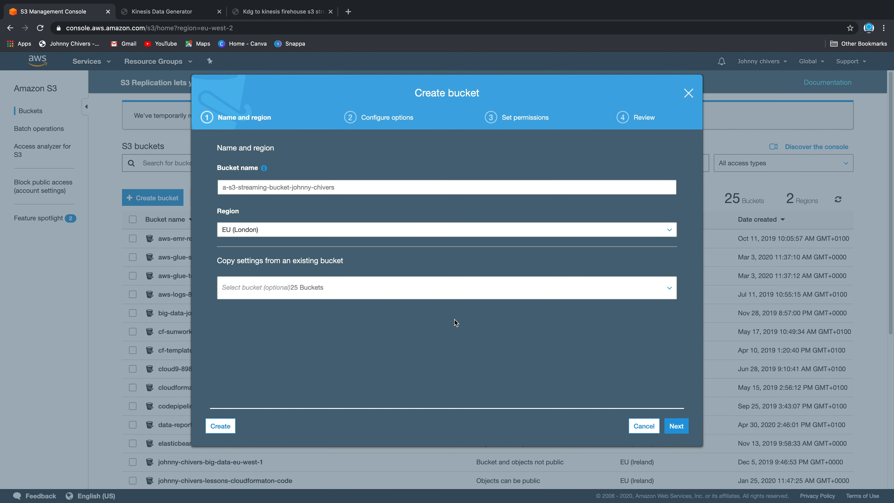
pyautogui.click(666, 431)
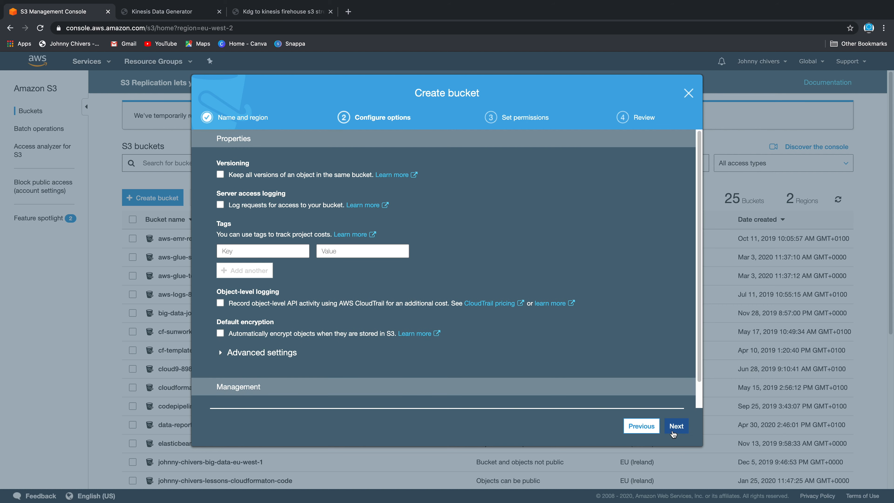
pyautogui.click(684, 428)
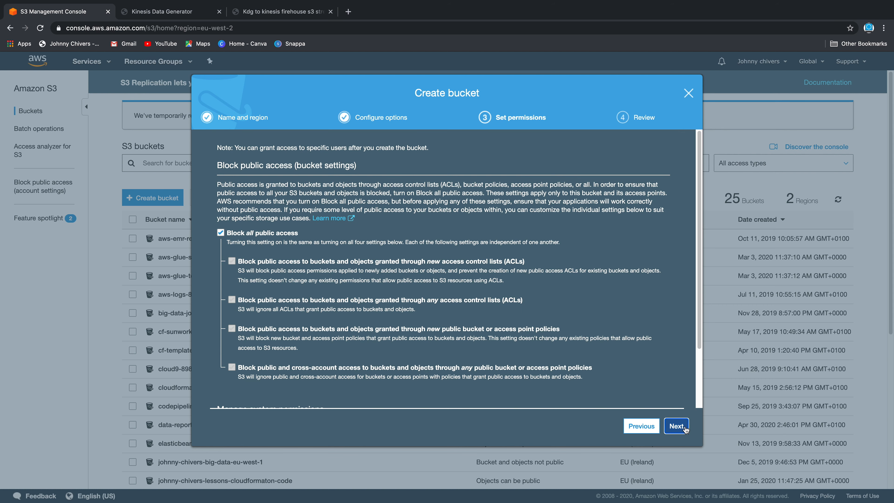
pyautogui.click(677, 434)
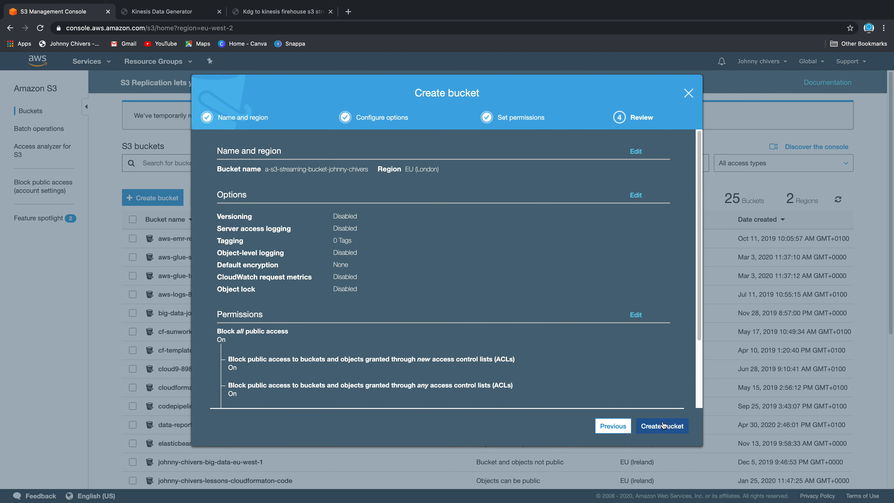
pyautogui.click(664, 426)
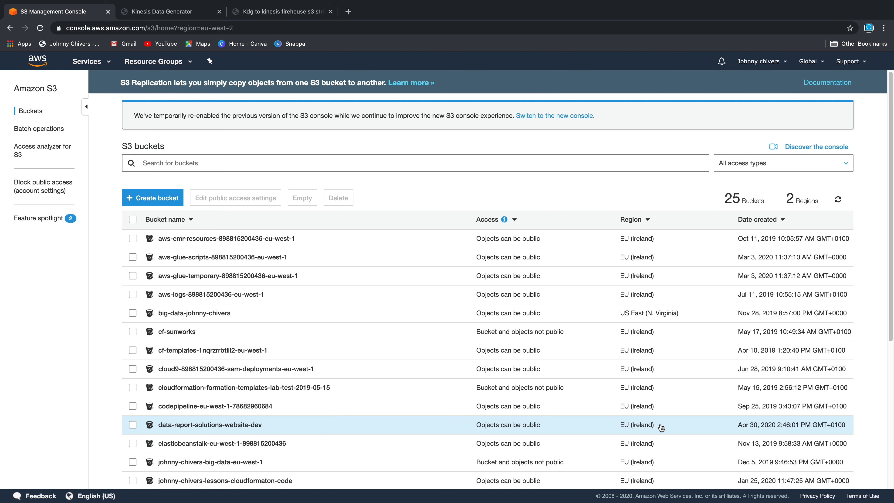
# Create an 'a-athena-queries-' bucket with a personal-name suffix, accepting every default wizard setting
pyautogui.click(158, 198)
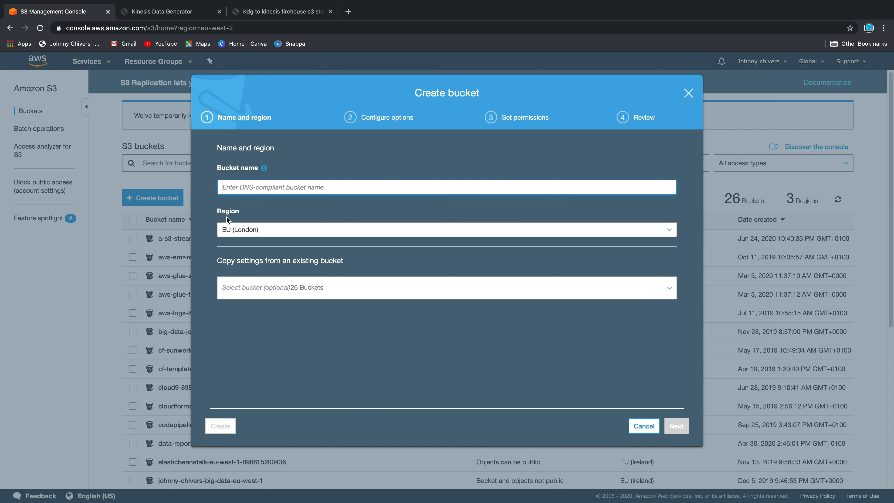
pyautogui.click(269, 188)
pyautogui.write('a-')
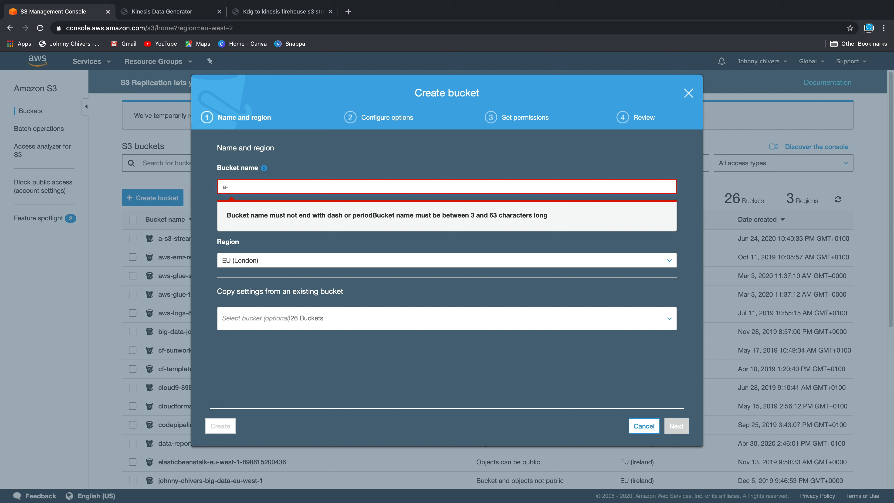
pyautogui.write('athena-')
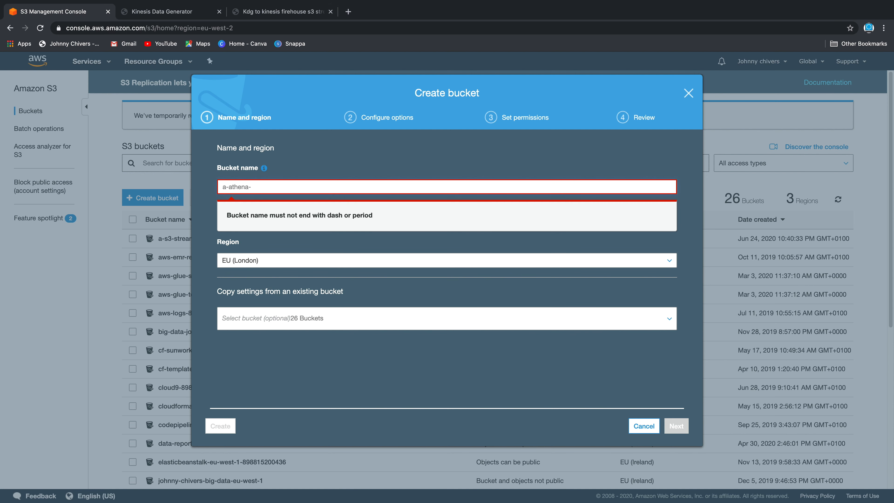
pyautogui.write('queries')
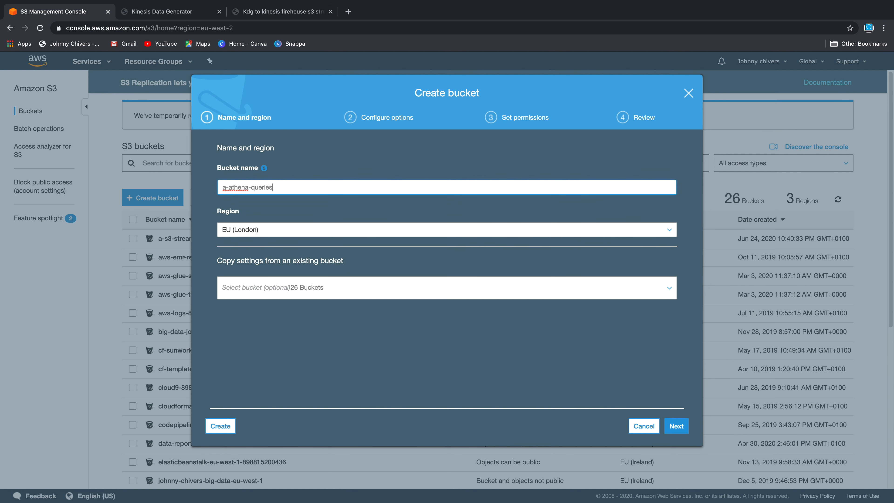
pyautogui.write('-johnny-chivers')
pyautogui.click(319, 159)
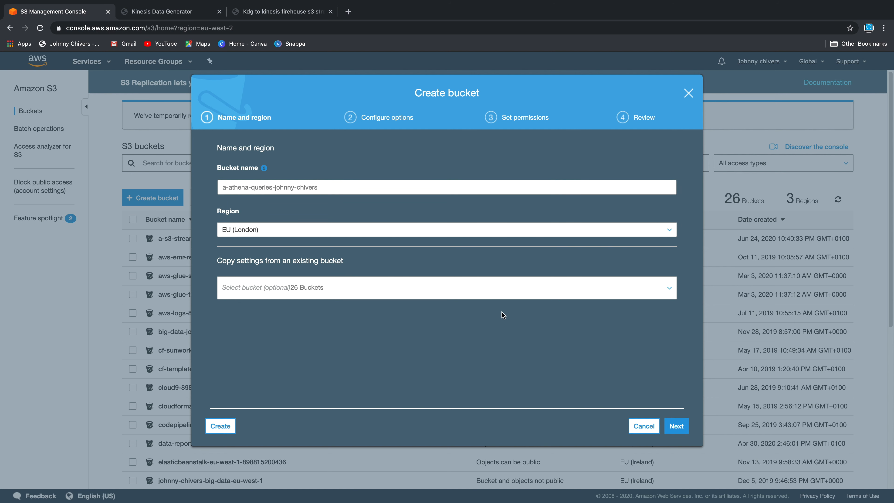
pyautogui.click(671, 426)
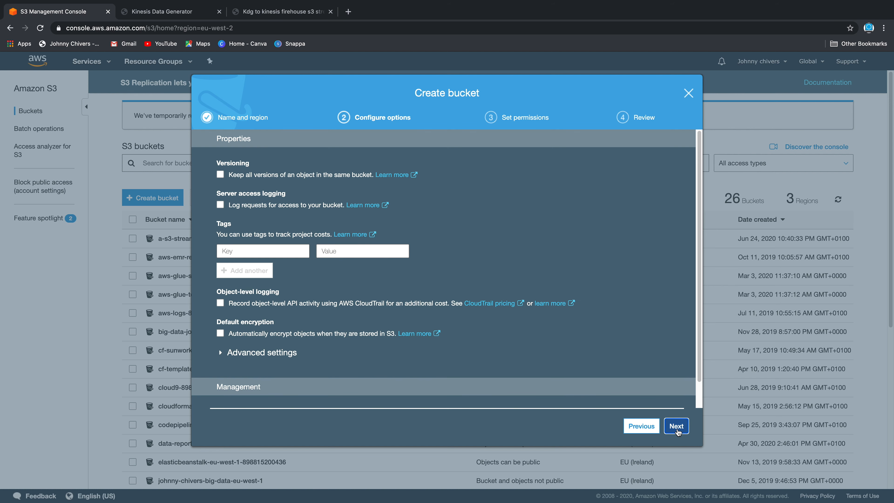
pyautogui.click(677, 428)
pyautogui.click(677, 428)
pyautogui.click(678, 427)
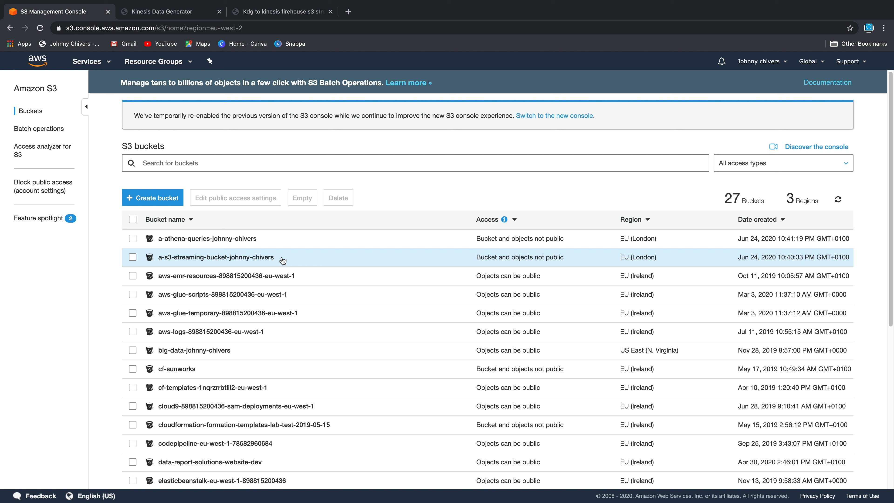
# From the KDG help page, launch 'Create a Cognito User with CloudFormation'
pyautogui.click(151, 11)
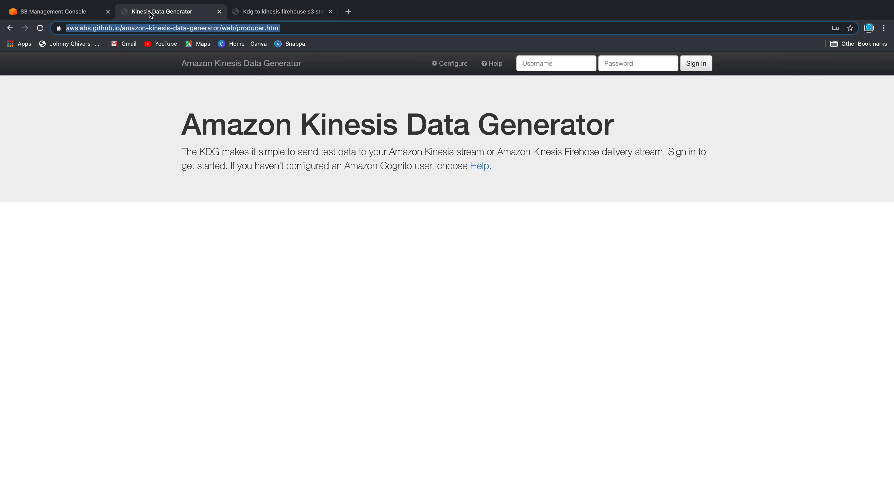
pyautogui.click(455, 253)
pyautogui.click(285, 27)
pyautogui.click(438, 224)
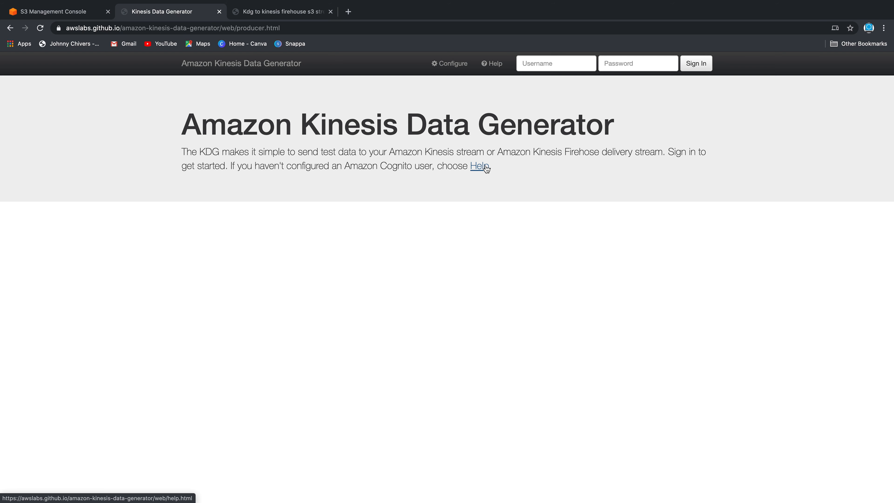
pyautogui.click(484, 168)
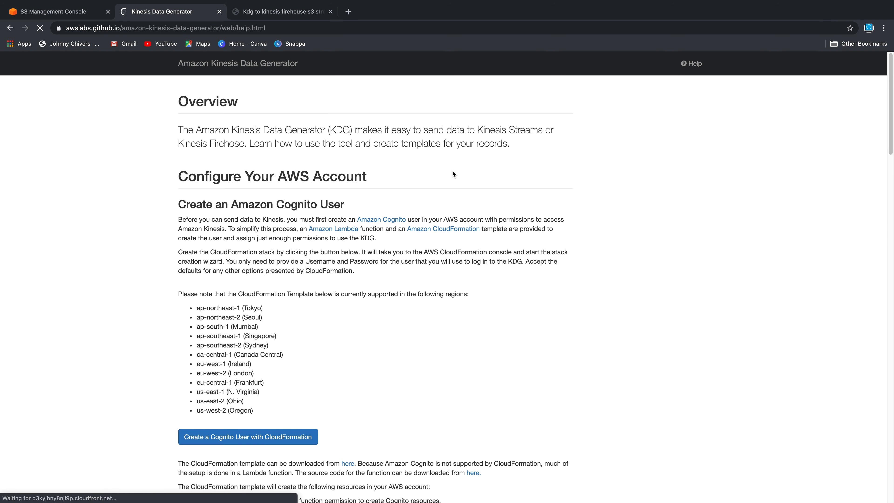
pyautogui.click(10, 30)
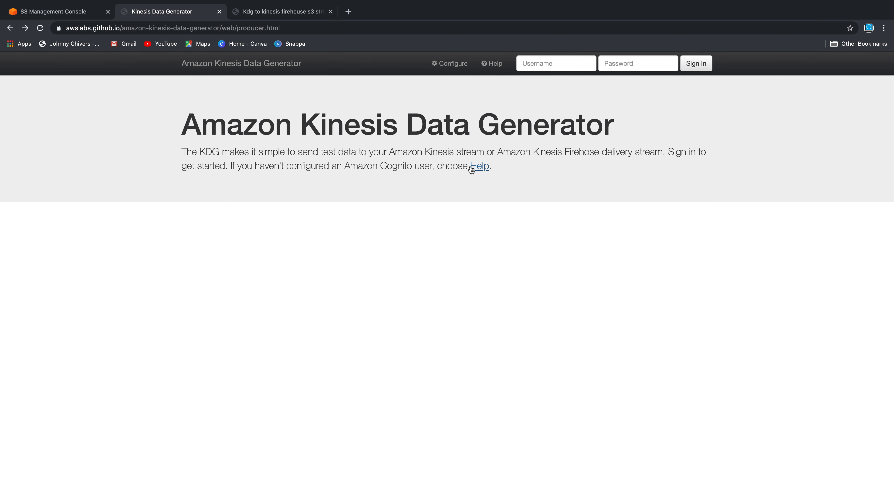
pyautogui.click(480, 166)
pyautogui.scroll(-5, 388, 345)
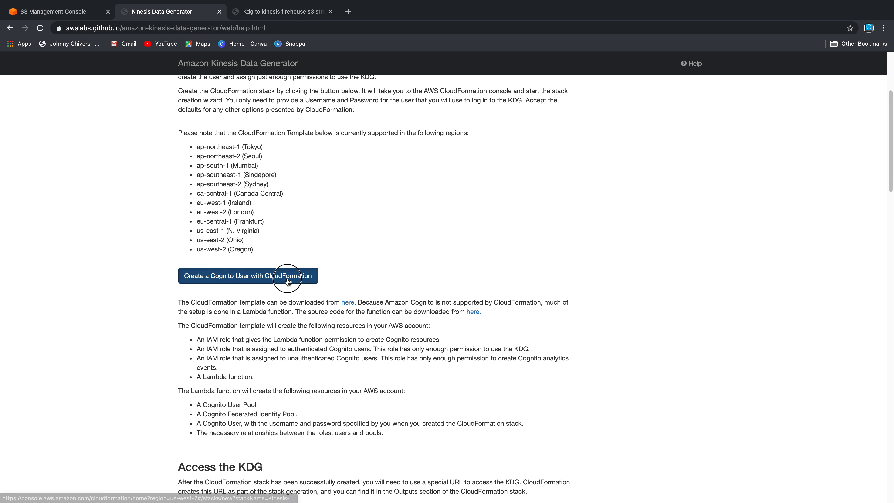
pyautogui.click(249, 278)
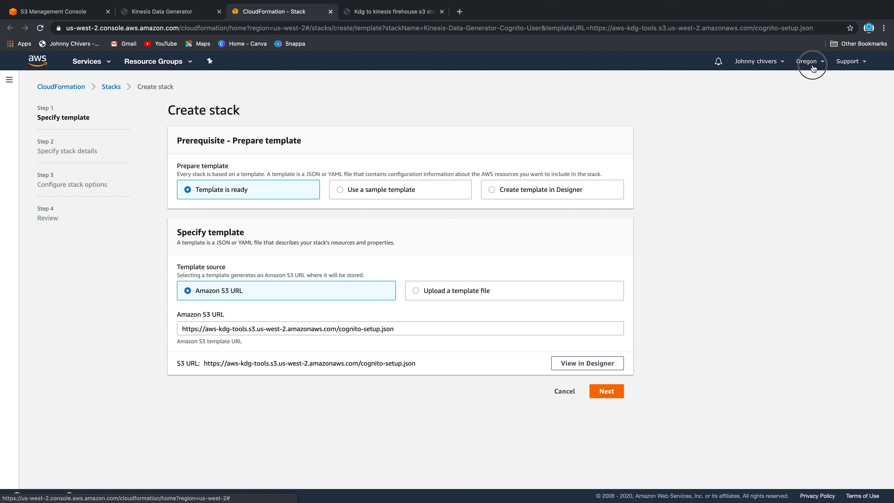
# Move the stack to the London region and enter Cognito username 'demo' plus a password
pyautogui.click(811, 65)
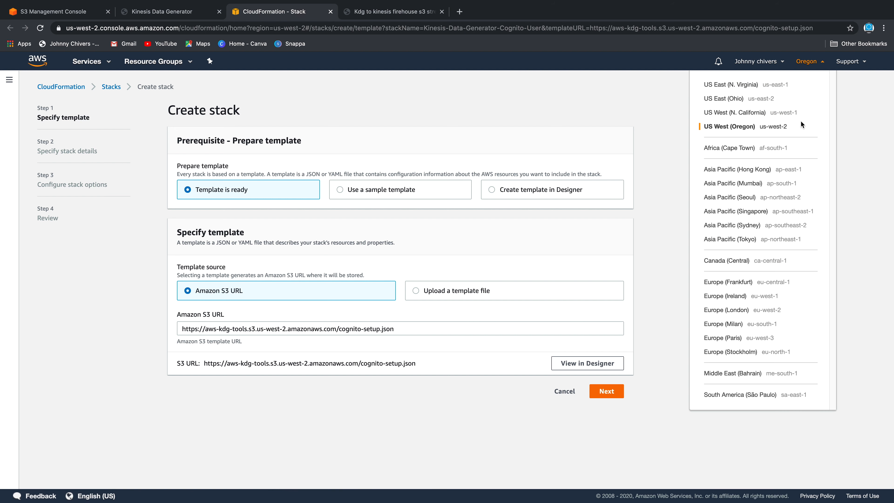
pyautogui.click(768, 311)
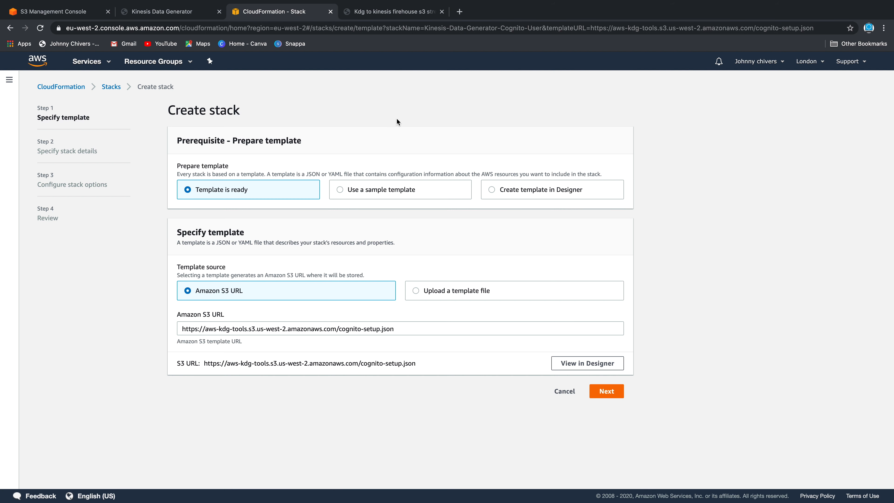
pyautogui.click(612, 393)
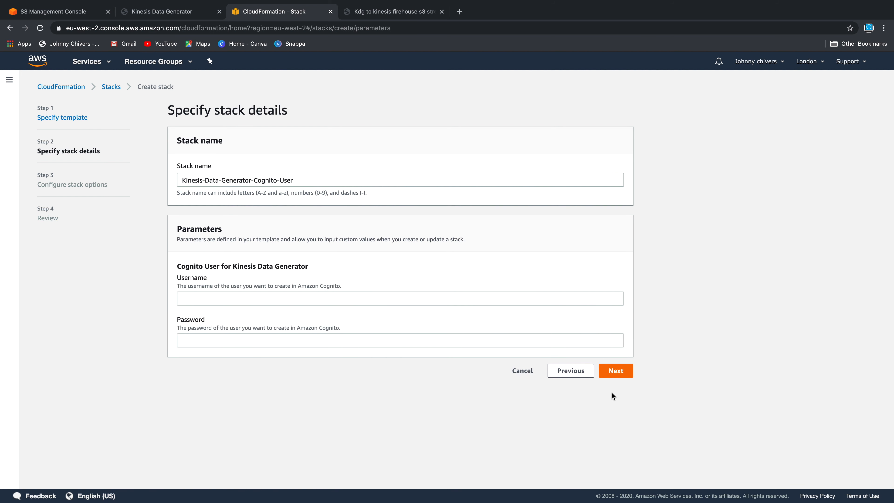
pyautogui.click(335, 299)
pyautogui.write('demo')
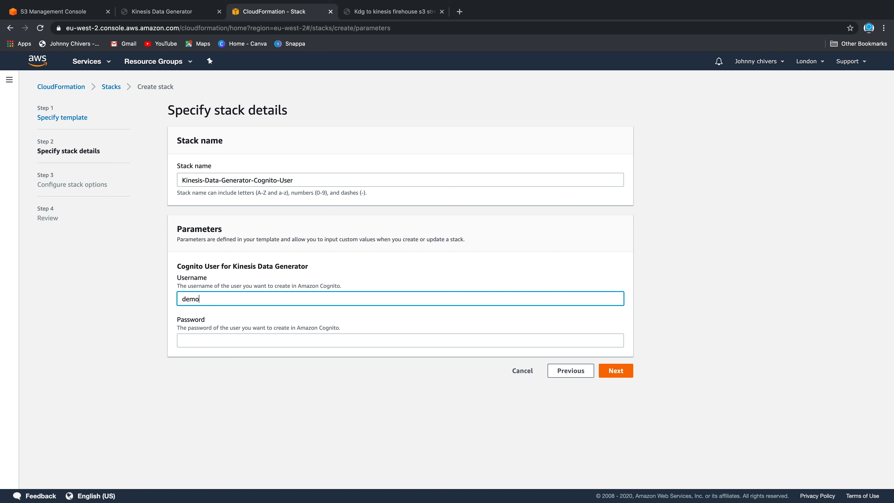
pyautogui.press('Tab')
pyautogui.write('••••••')
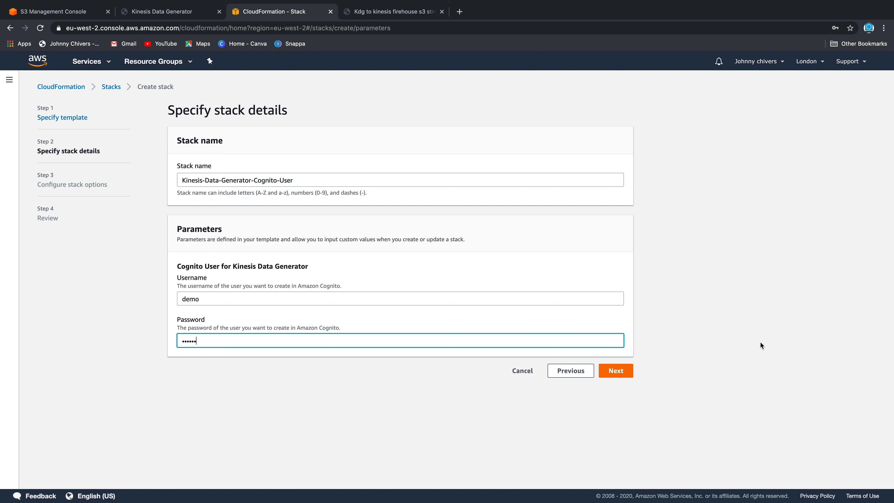
# Set the stack's IAM role to CloudFormation_full_access
pyautogui.click(625, 377)
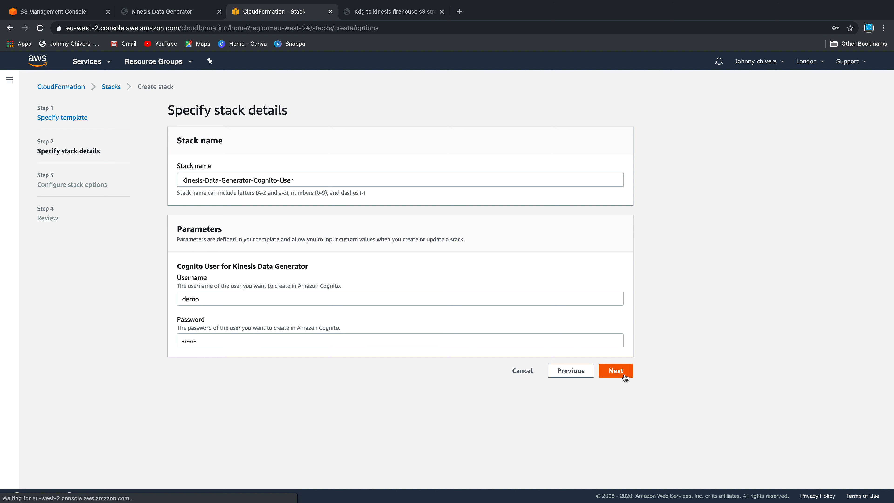
pyautogui.click(797, 182)
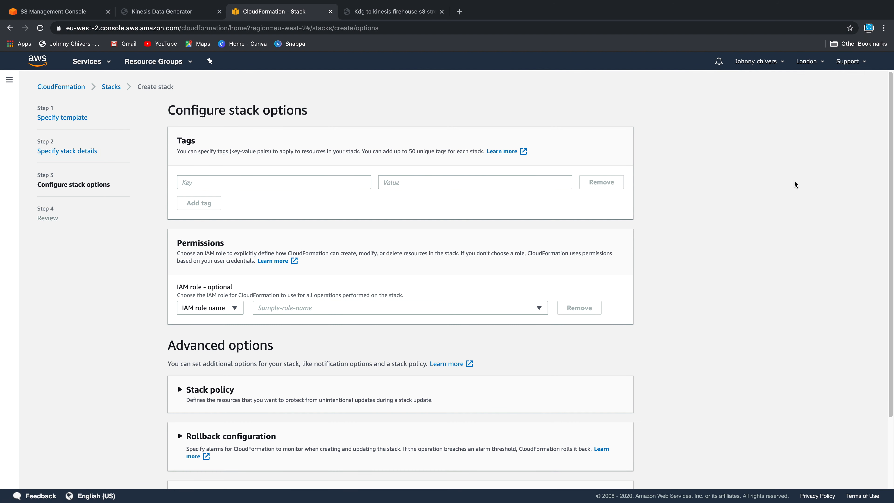
pyautogui.scroll(-1, 673, 257)
pyautogui.click(519, 288)
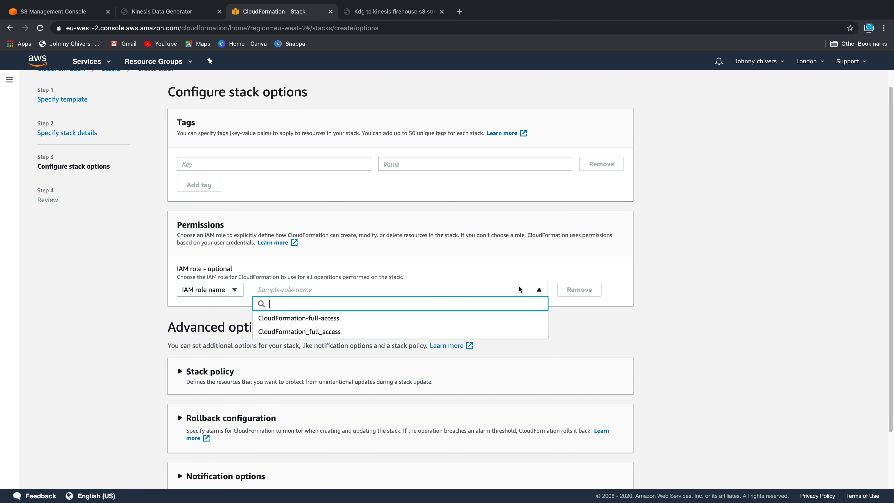
pyautogui.click(472, 330)
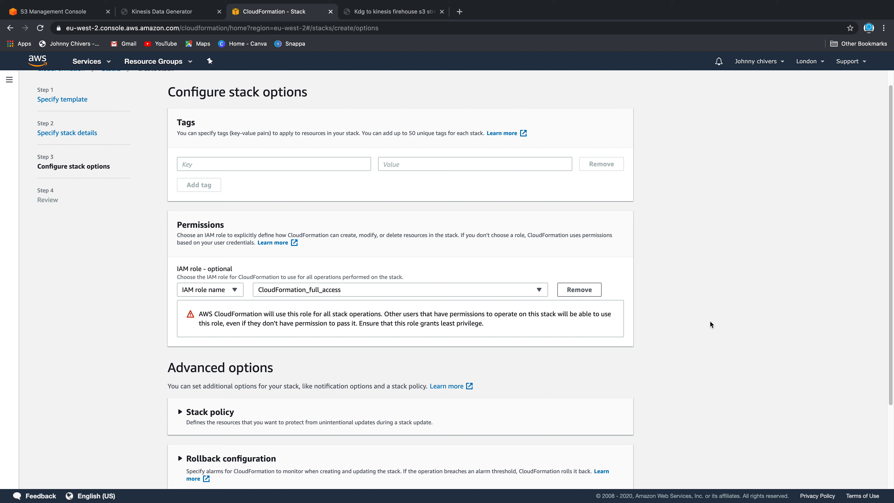
# Review the Kinesis-Data-Generator-Cognito-User stack settings and create the stack
pyautogui.scroll(-1, 710, 324)
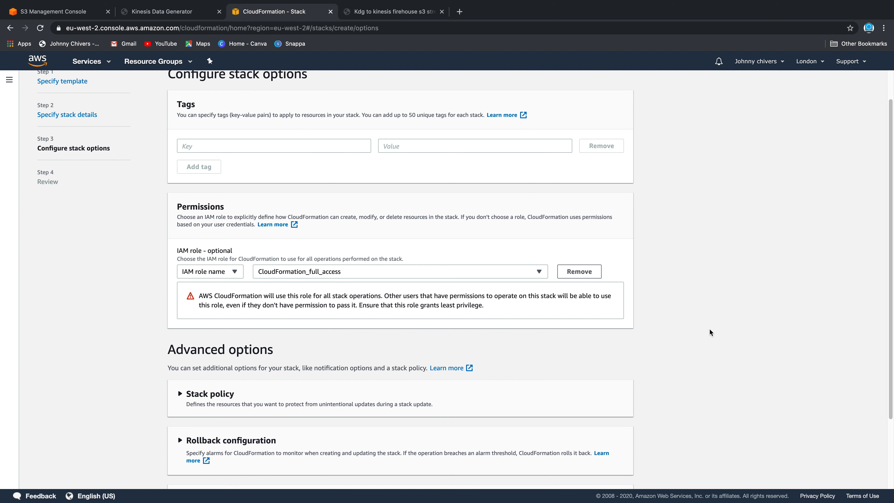
pyautogui.scroll(-5, 687, 260)
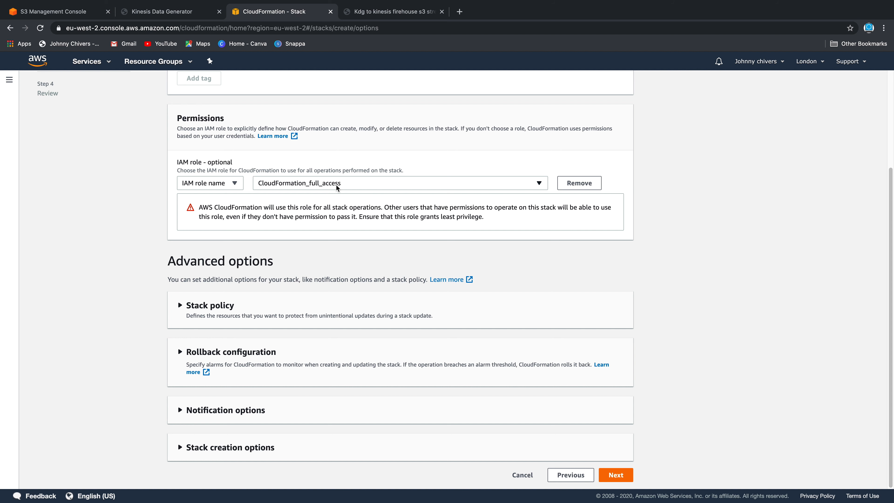
pyautogui.click(617, 476)
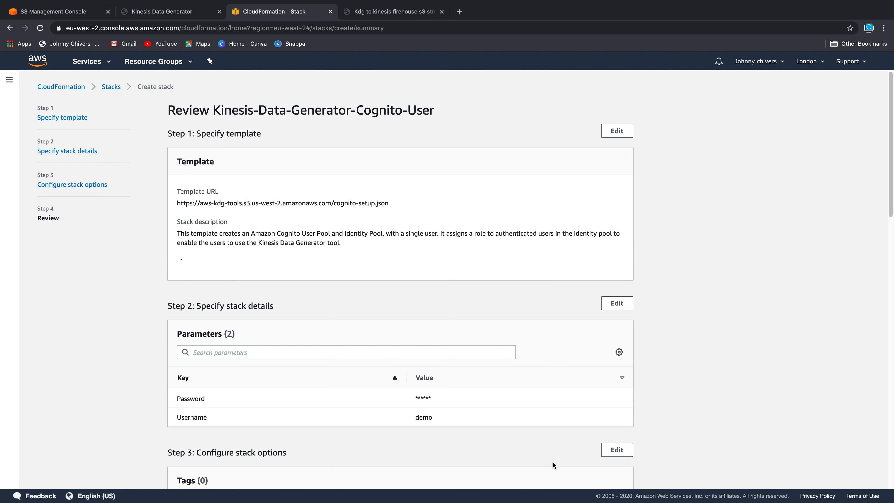
pyautogui.scroll(-20, 452, 203)
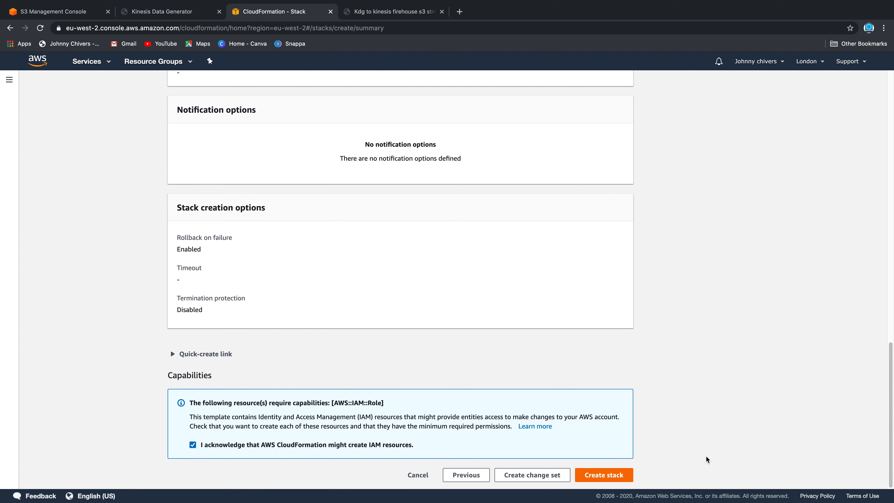
pyautogui.click(594, 484)
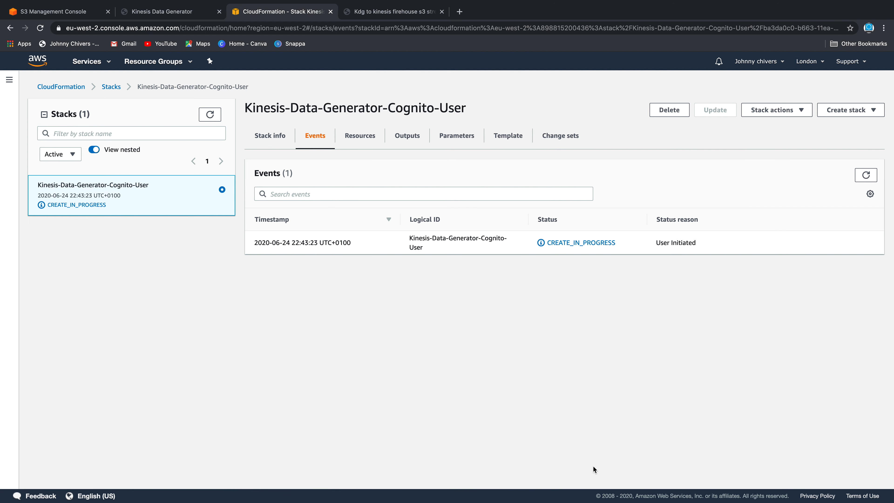
# Refresh events until the stack reads CREATE_COMPLETE, then show its KinesisDataGeneratorUrl output
pyautogui.click(867, 175)
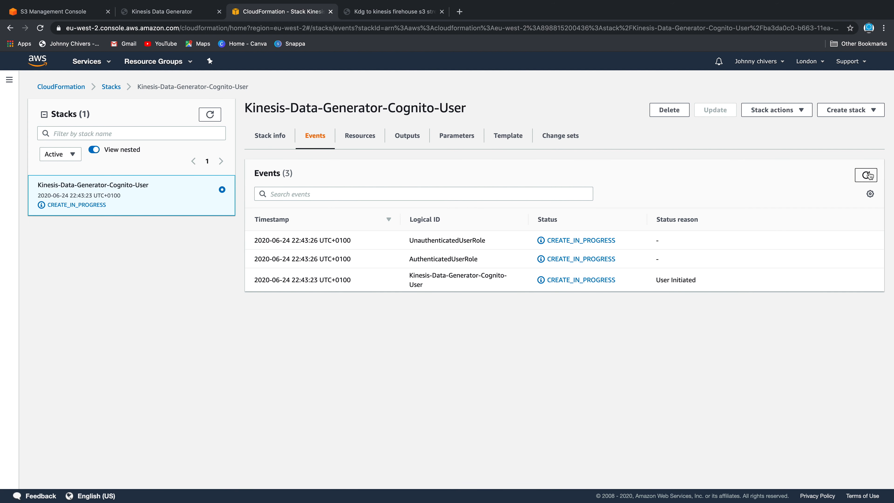
pyautogui.click(868, 175)
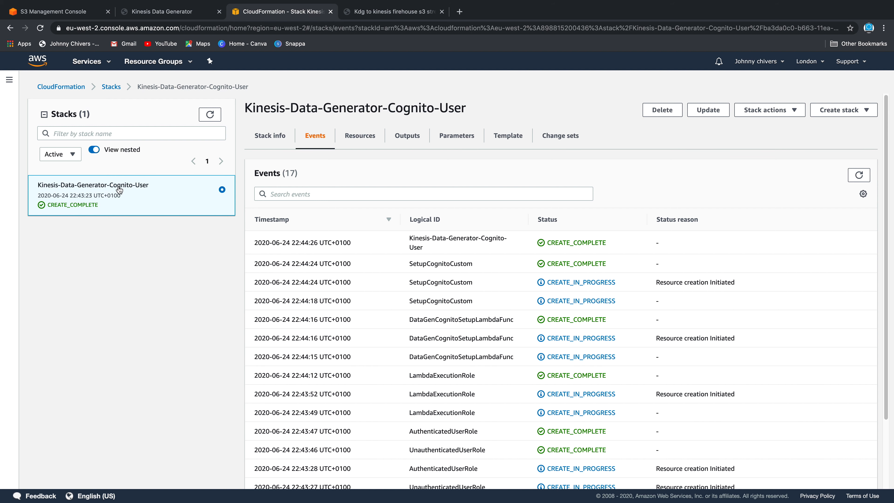
pyautogui.click(403, 140)
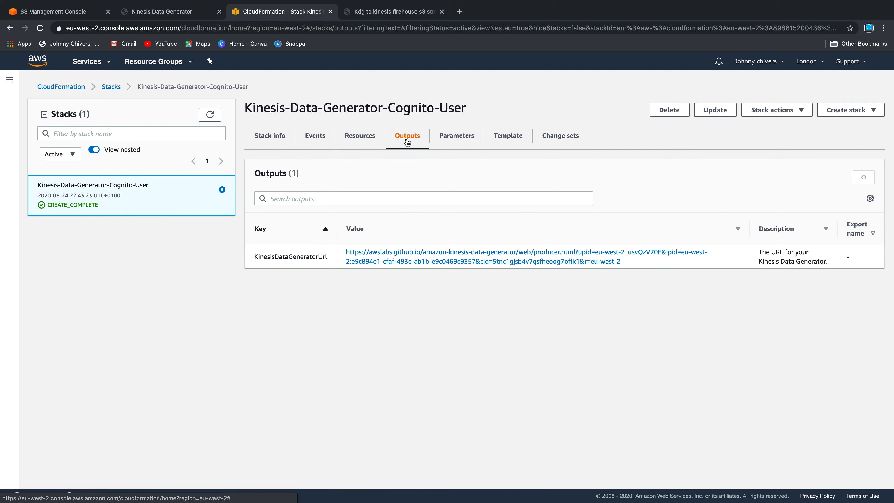
# Open the KinesisDataGeneratorUrl and sign in to KDG as user 'demo' with its password
pyautogui.click(444, 260)
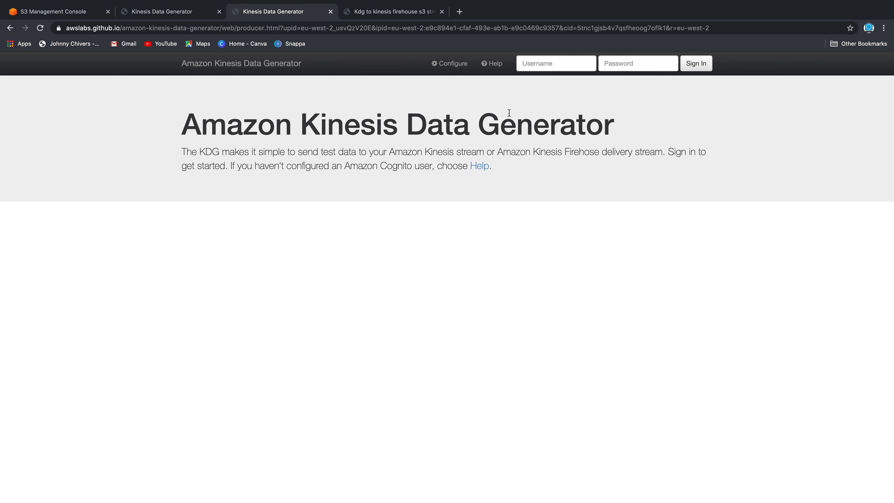
pyautogui.click(548, 61)
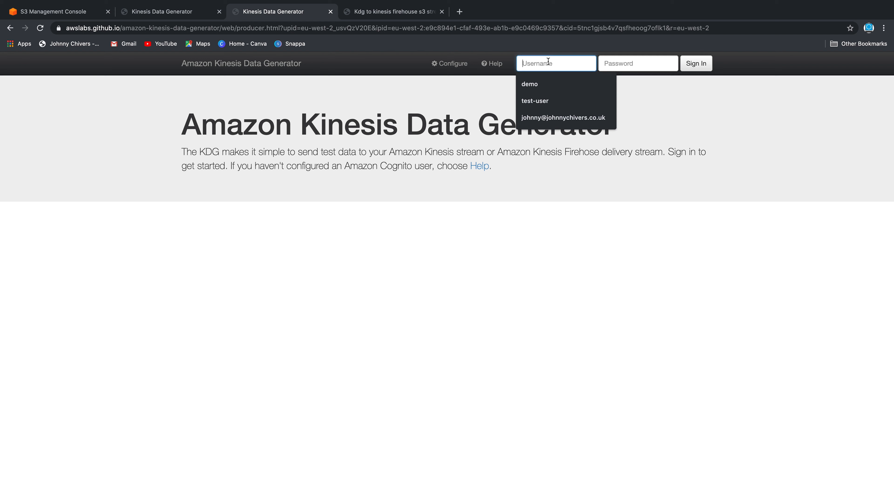
pyautogui.write('demo')
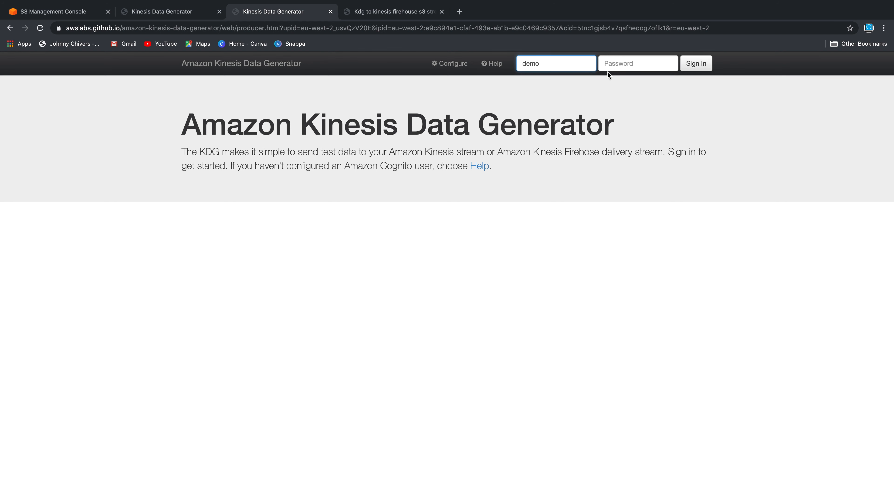
pyautogui.click(629, 64)
pyautogui.write('****')
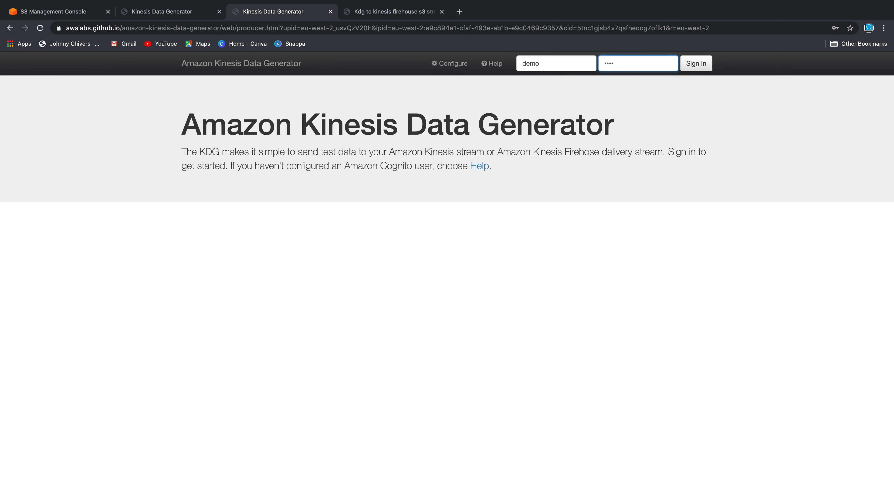
pyautogui.write('**')
pyautogui.press('Return')
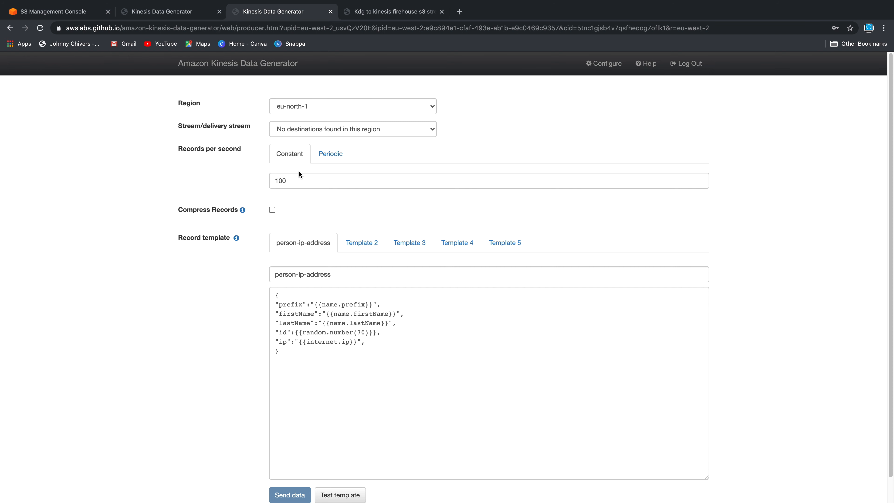
# Replace the existing record template with the pasted person JSON template
pyautogui.scroll(-1, 177, 221)
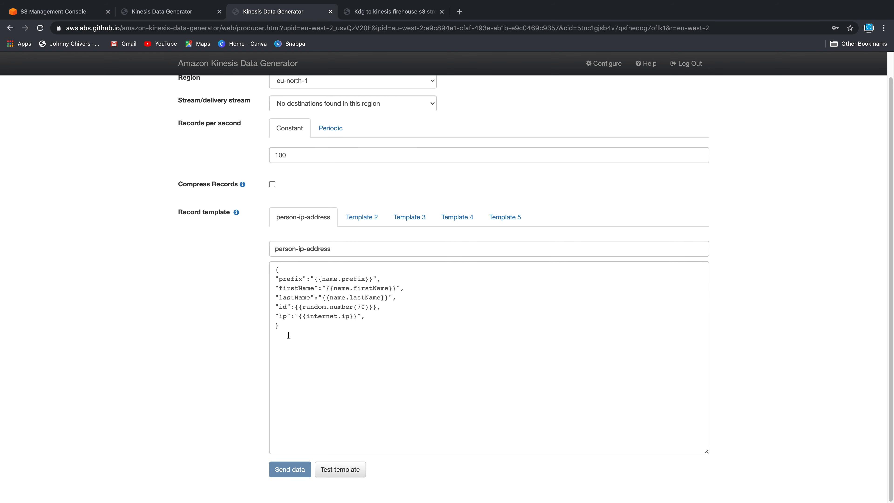
pyautogui.moveTo(317, 333); pyautogui.dragTo(262, 269)
pyautogui.press('BackSpace')
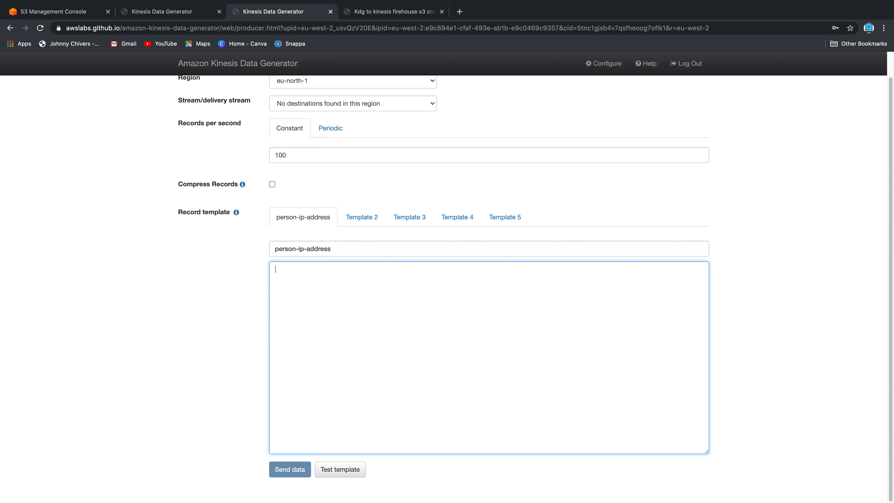
pyautogui.press('super+Tab')
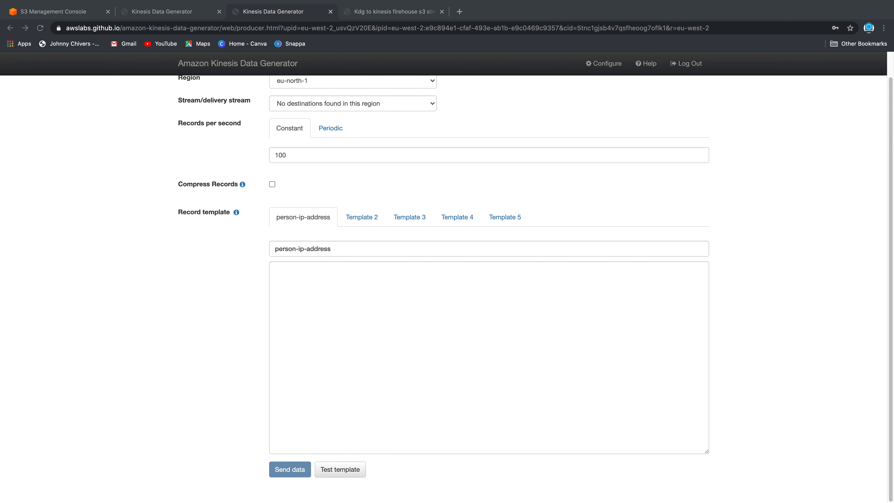
pyautogui.click(352, 305)
pyautogui.write('{ "prefix":"{{name.prefix}}", "firstName":"{{name.firstName}}", "lastName":"{{name.lastName}}", "id":{{random.number(70)}}, "ip":"{{internet.ip}}" }')
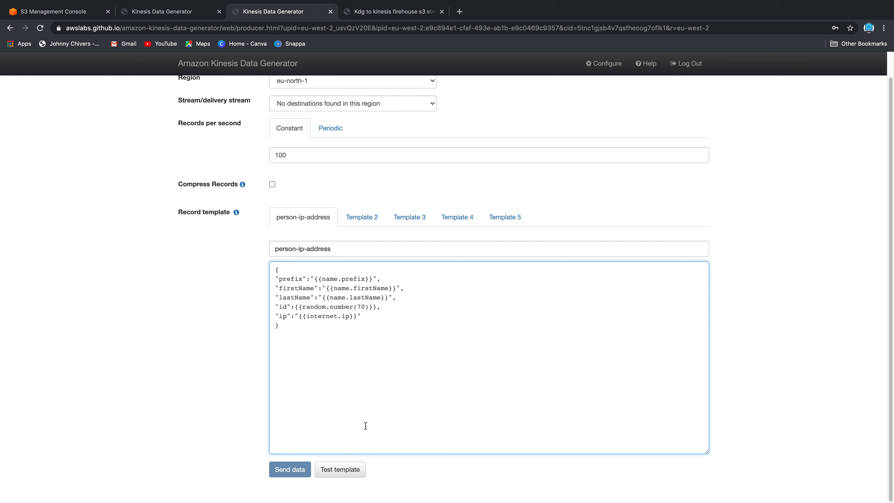
# Test the template and inspect the generated sample person records
pyautogui.click(347, 471)
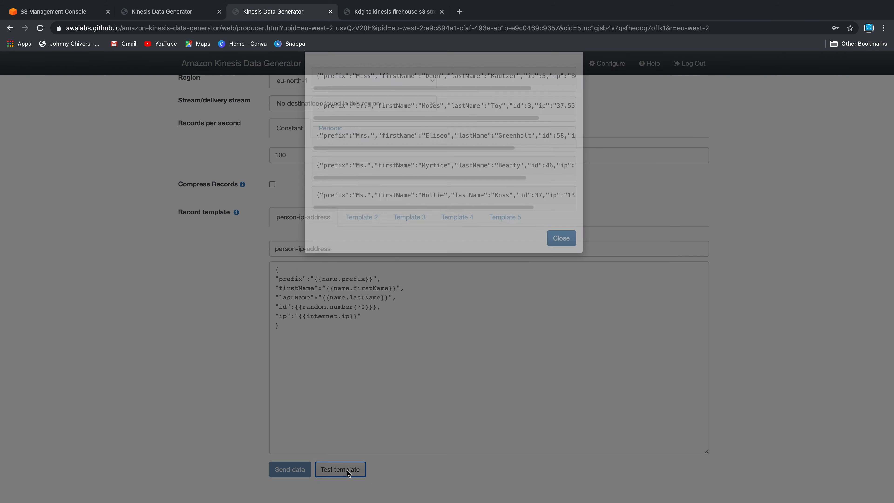
pyautogui.moveTo(354, 126); pyautogui.dragTo(374, 126)
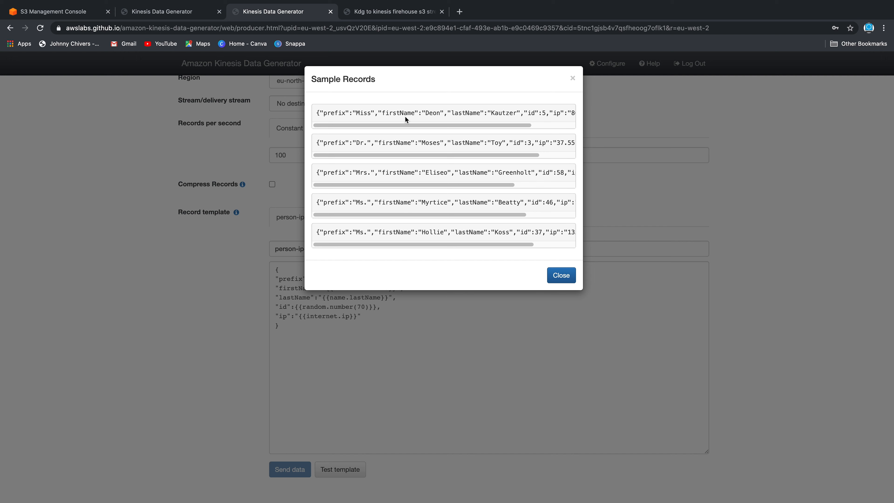
pyautogui.moveTo(483, 123); pyautogui.dragTo(563, 113)
pyautogui.click(509, 113)
pyautogui.click(573, 78)
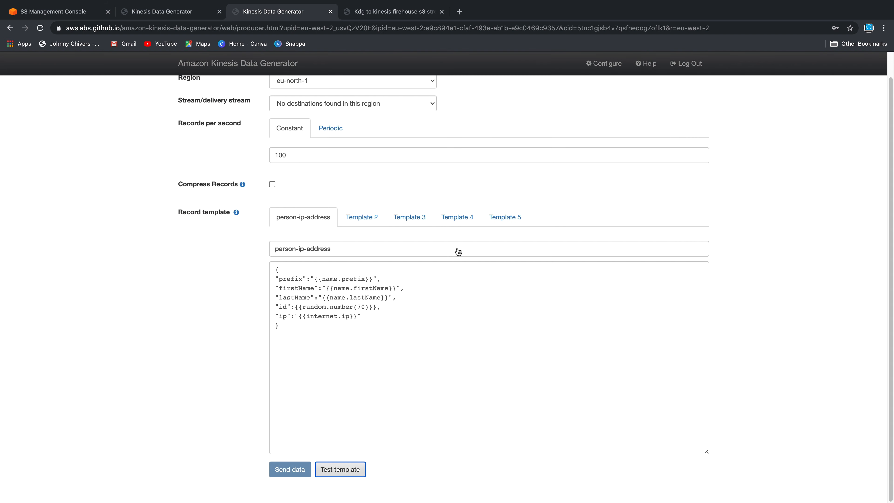
# Generate a fresh set of sample records to recheck the template output
pyautogui.click(315, 341)
pyautogui.press('super+a')
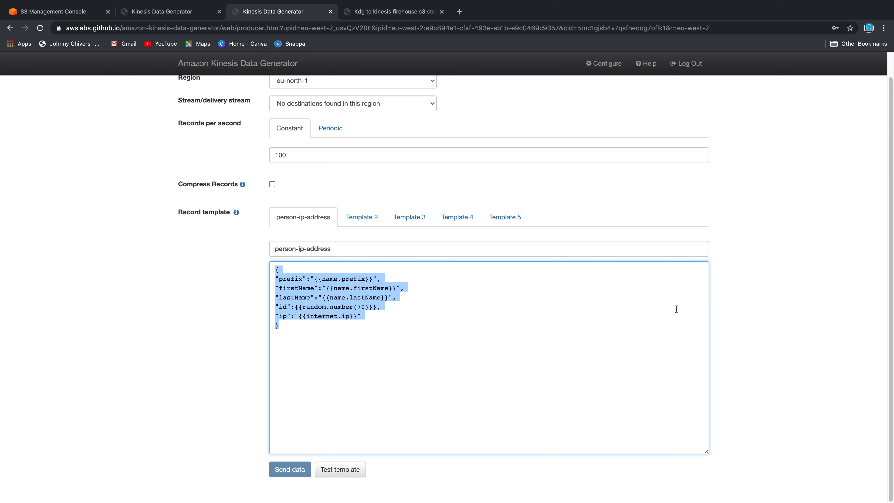
pyautogui.click(360, 471)
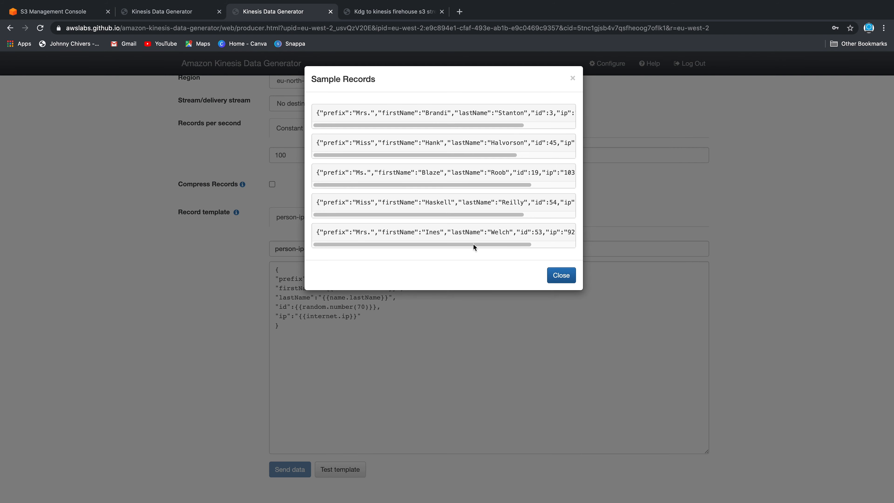
pyautogui.moveTo(394, 125); pyautogui.dragTo(360, 127)
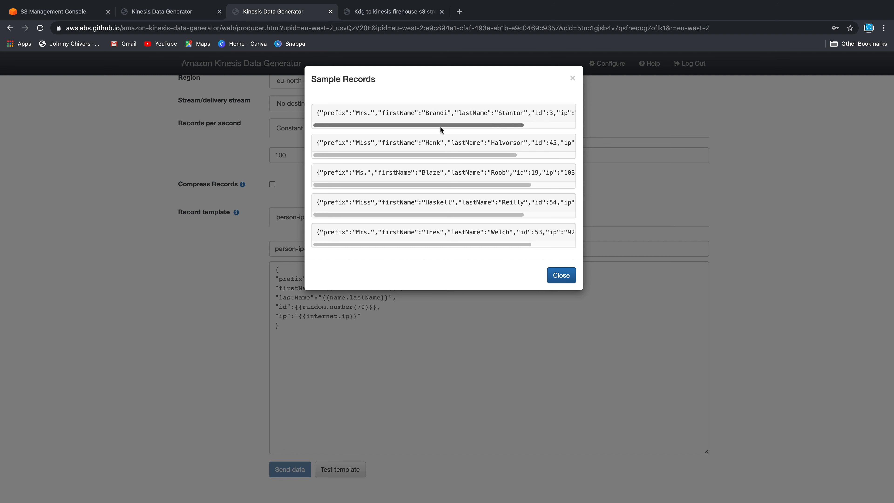
pyautogui.click(573, 80)
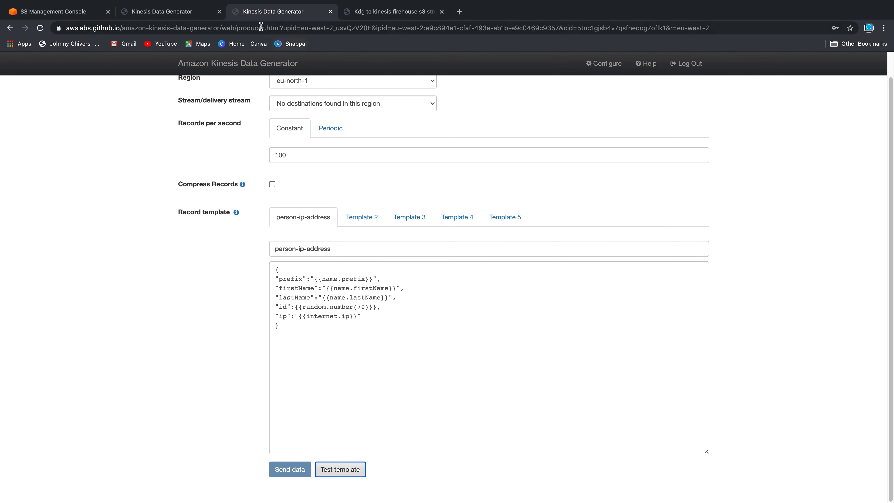
pyautogui.click(61, 13)
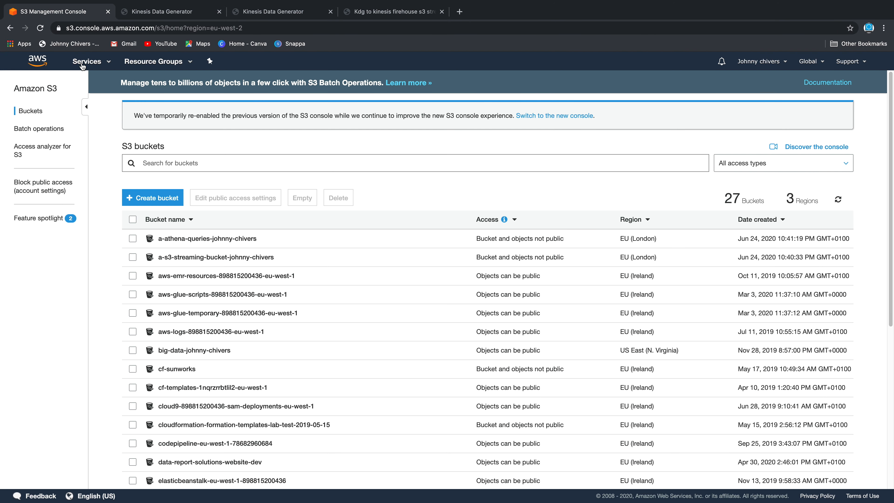
# Start a new Kinesis Firehose delivery stream named ip-stream
pyautogui.click(95, 64)
pyautogui.write('kines')
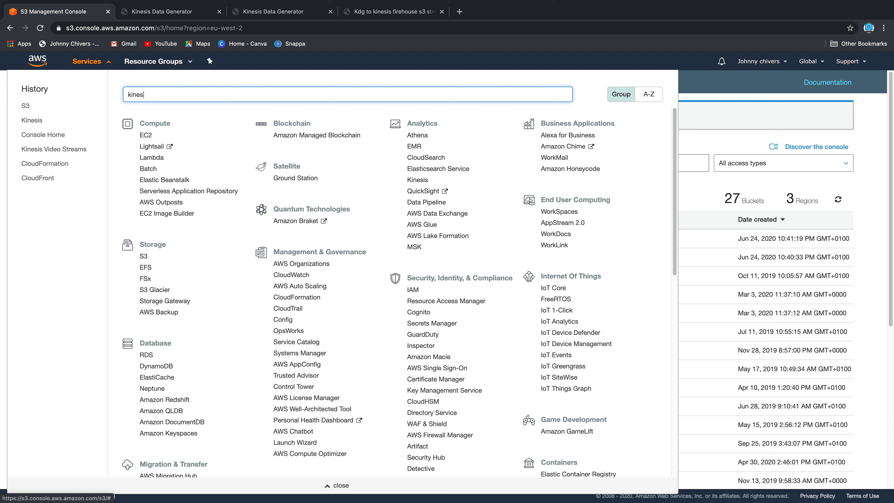
pyautogui.click(176, 119)
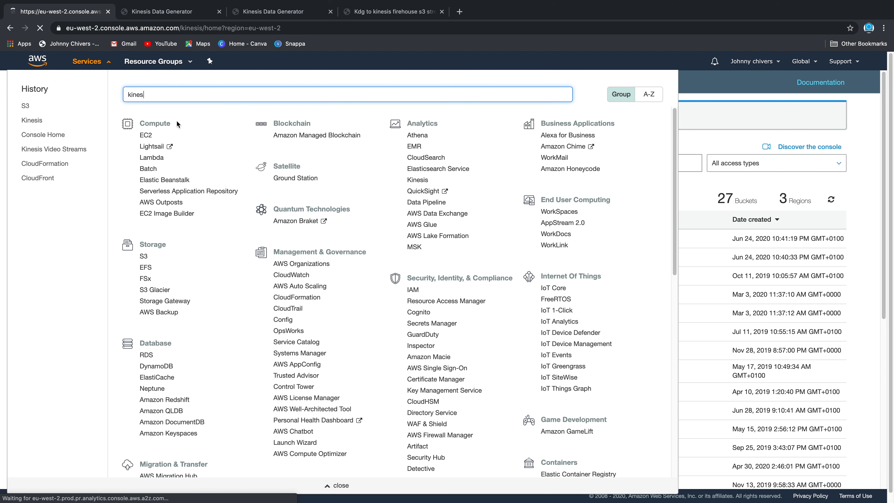
pyautogui.scroll(-5, 292, 292)
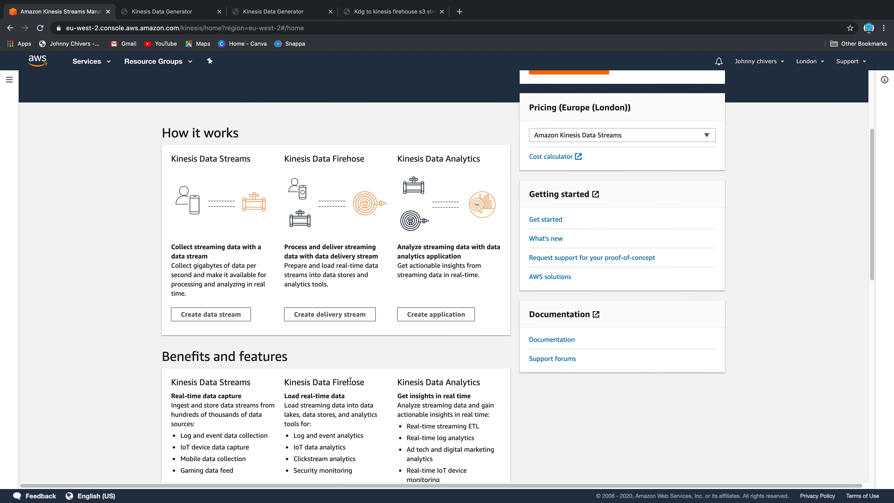
pyautogui.click(351, 316)
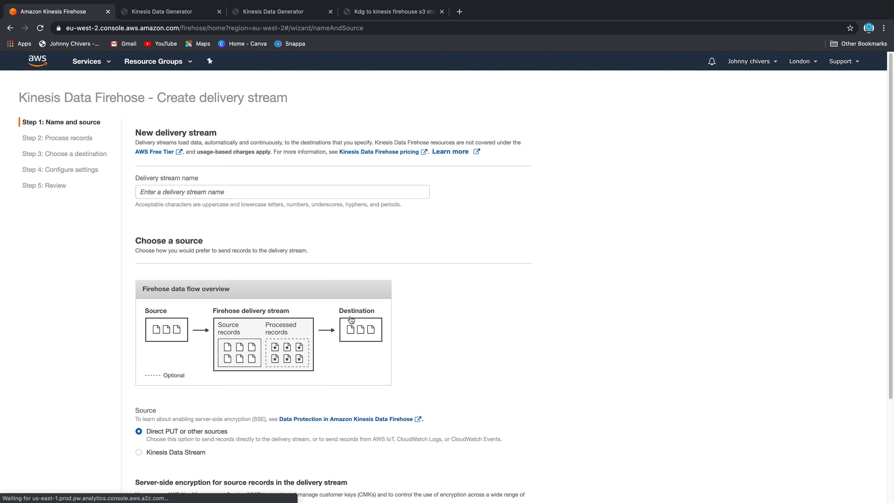
pyautogui.click(252, 192)
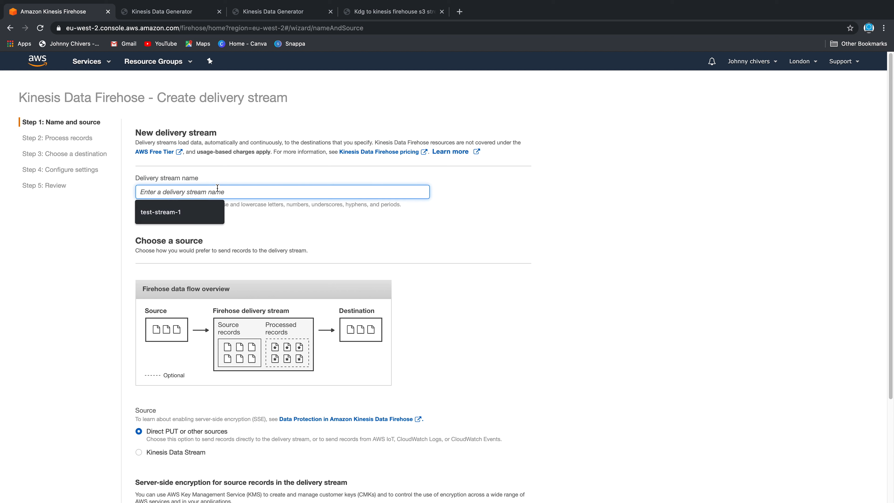
pyautogui.write('ip-stream')
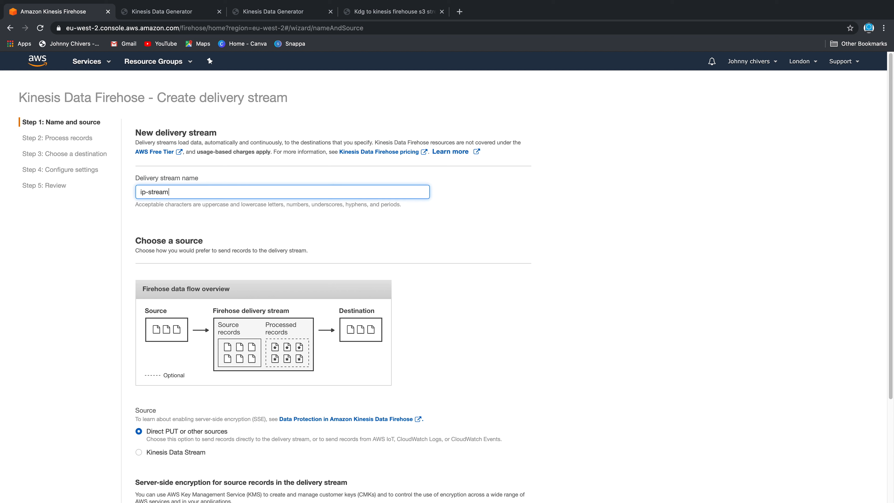
pyautogui.click(517, 200)
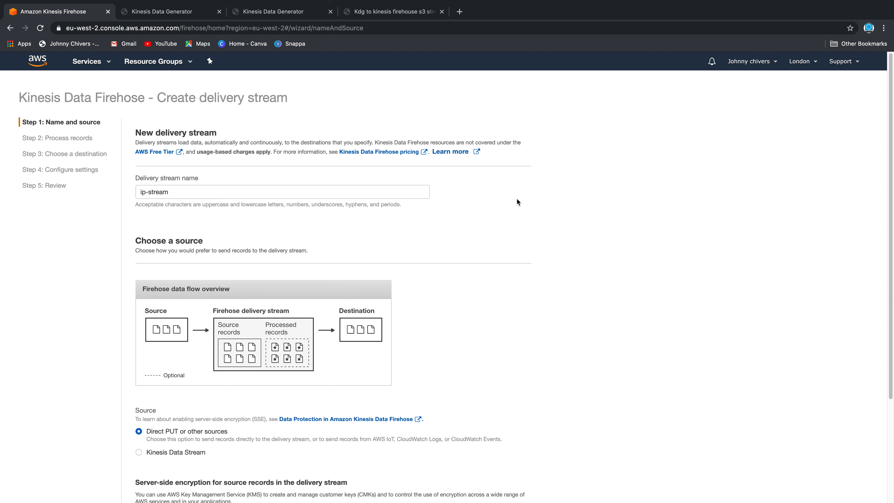
# Keep Direct PUT as the source and advance ip-stream to the Process records step
pyautogui.scroll(-1, 540, 279)
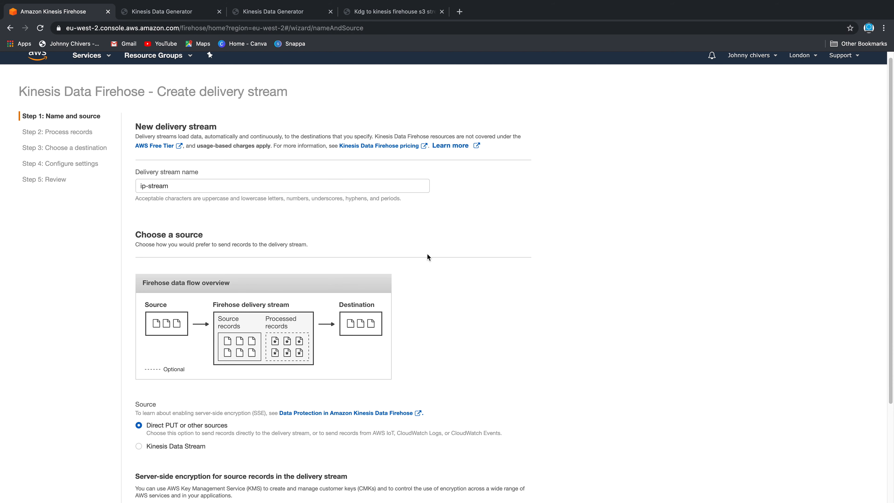
pyautogui.scroll(-2, 473, 284)
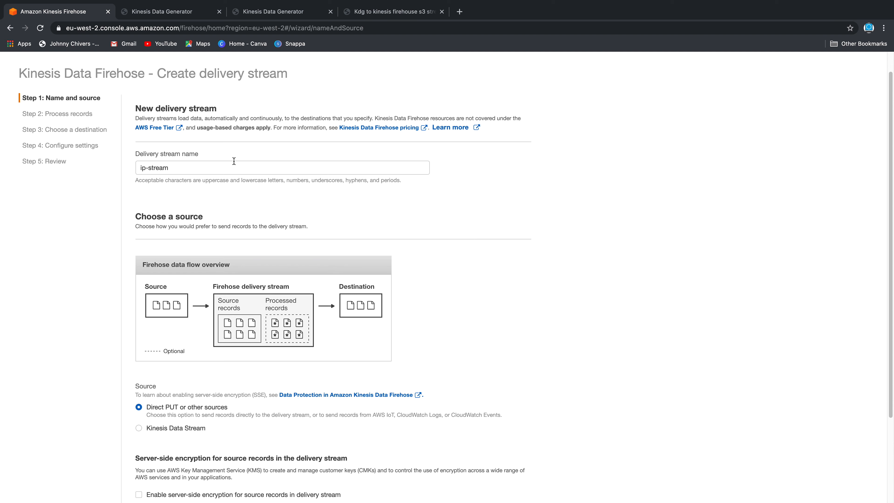
pyautogui.scroll(-7, 465, 285)
pyautogui.scroll(8, 465, 286)
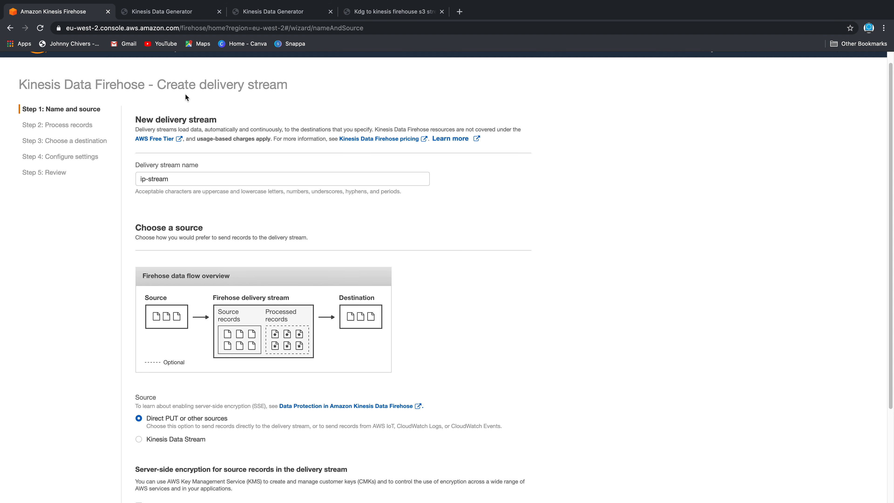
pyautogui.scroll(-5, 180, 211)
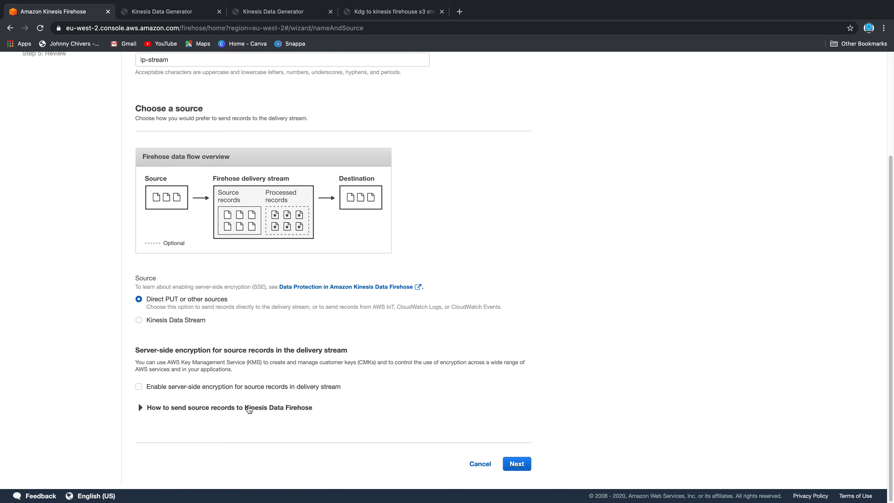
pyautogui.click(225, 412)
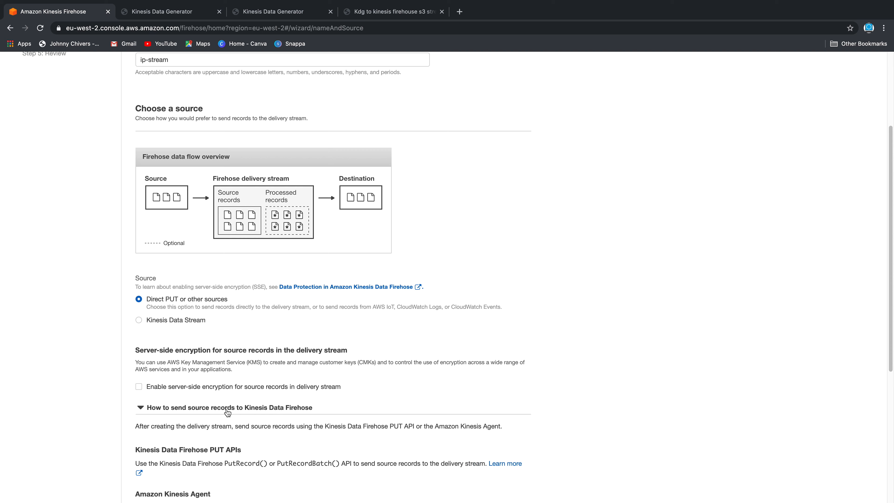
pyautogui.scroll(-4, 334, 387)
pyautogui.scroll(7, 164, 366)
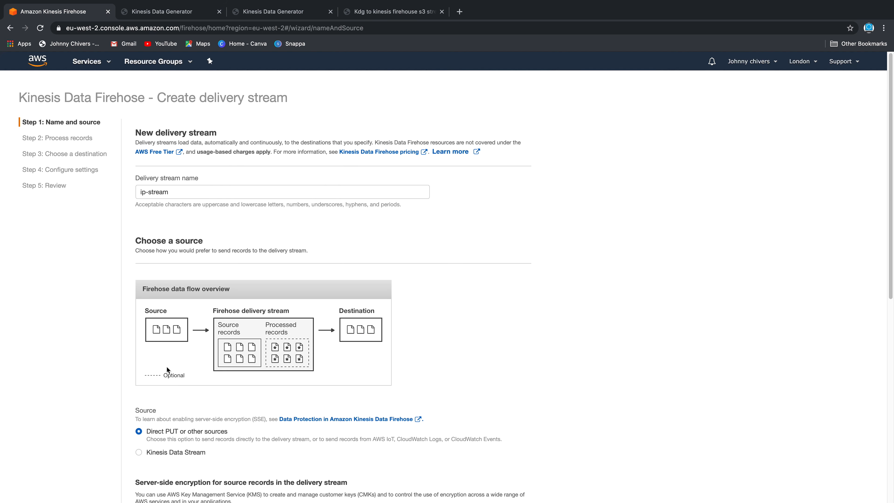
pyautogui.scroll(-8, 491, 347)
pyautogui.scroll(-2, 491, 350)
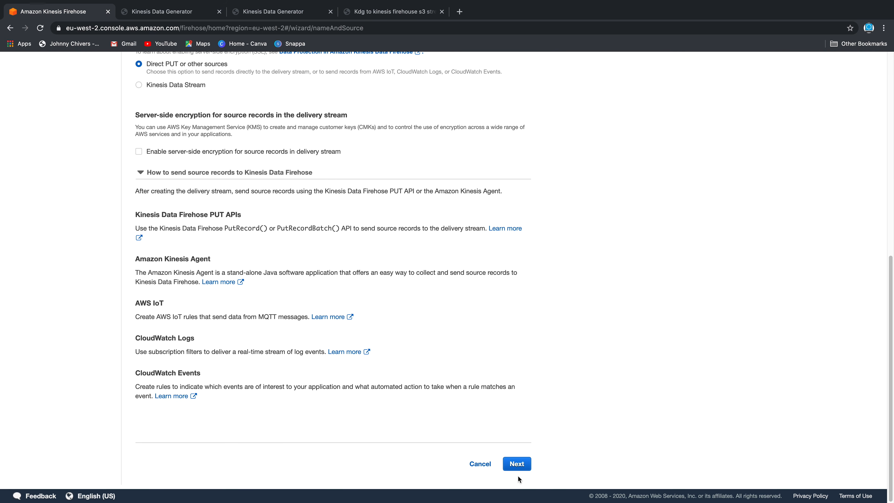
pyautogui.click(516, 465)
pyautogui.scroll(-2, 288, 318)
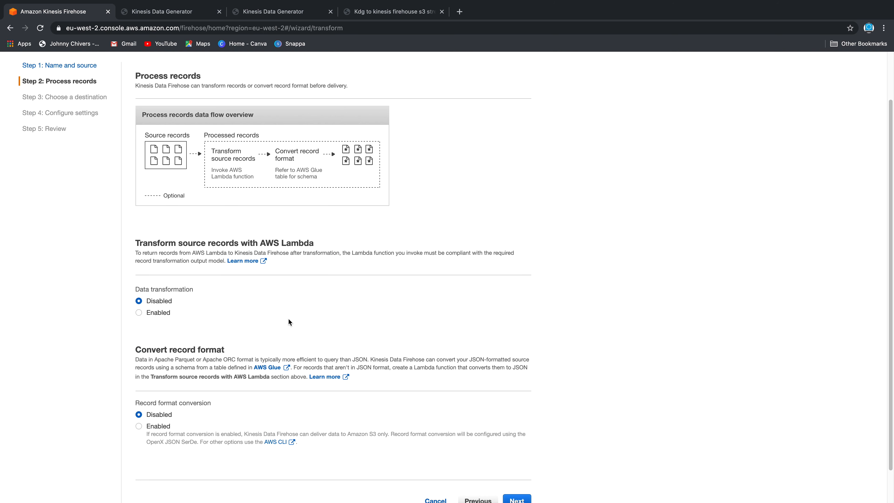
pyautogui.click(115, 288)
pyautogui.moveTo(198, 1)
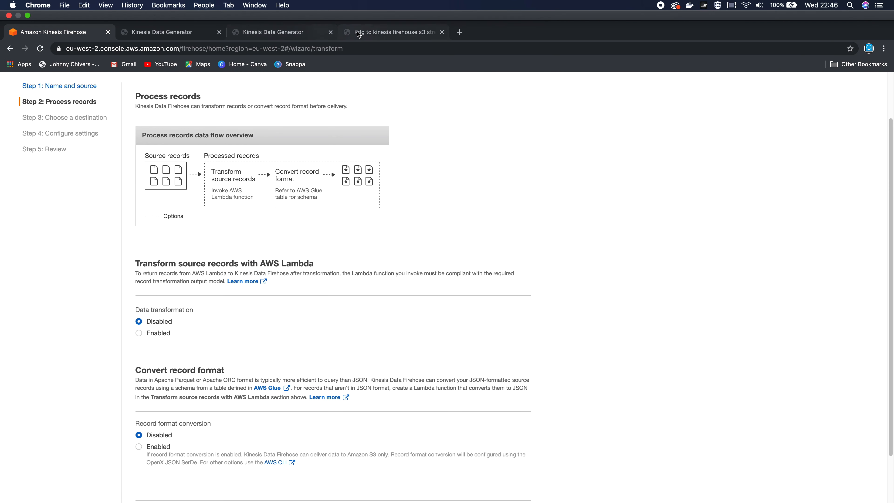
# View the KDG–Firehose–S3–Athena architecture diagram PDF, then return to Process records
pyautogui.click(346, 35)
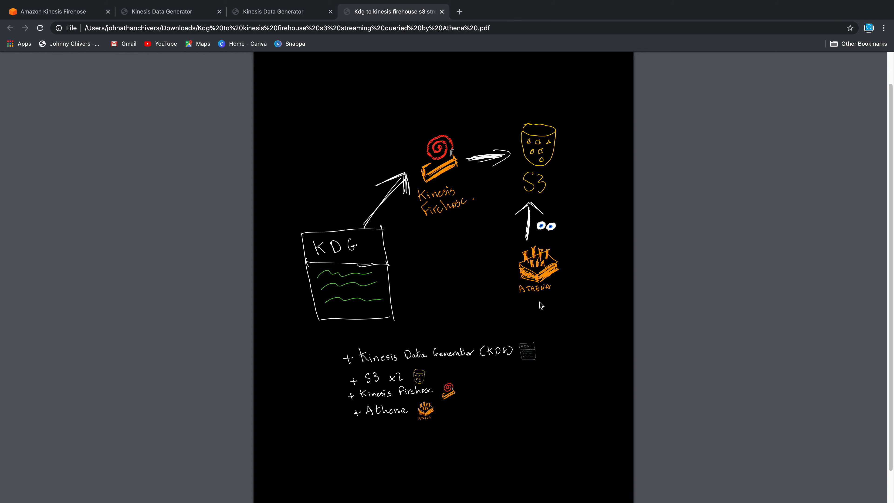
pyautogui.click(56, 11)
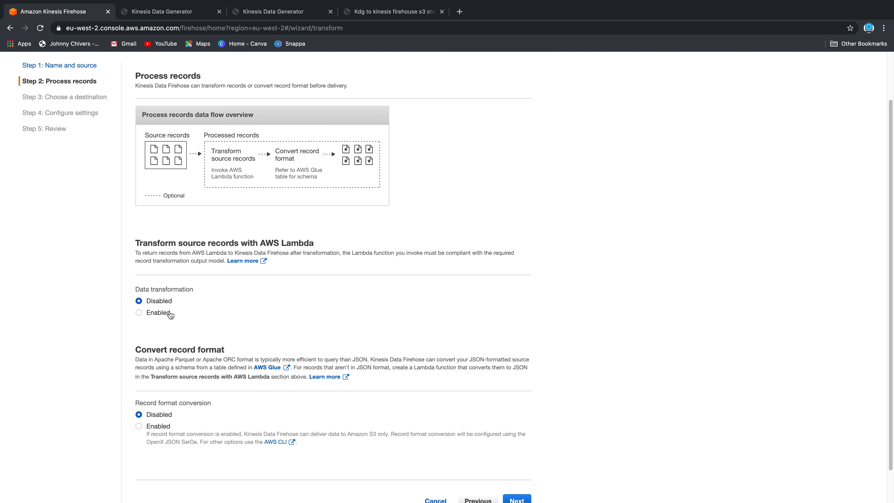
# Leave Lambda data transformation disabled after briefly switching it on
pyautogui.click(158, 319)
pyautogui.scroll(-1, 301, 292)
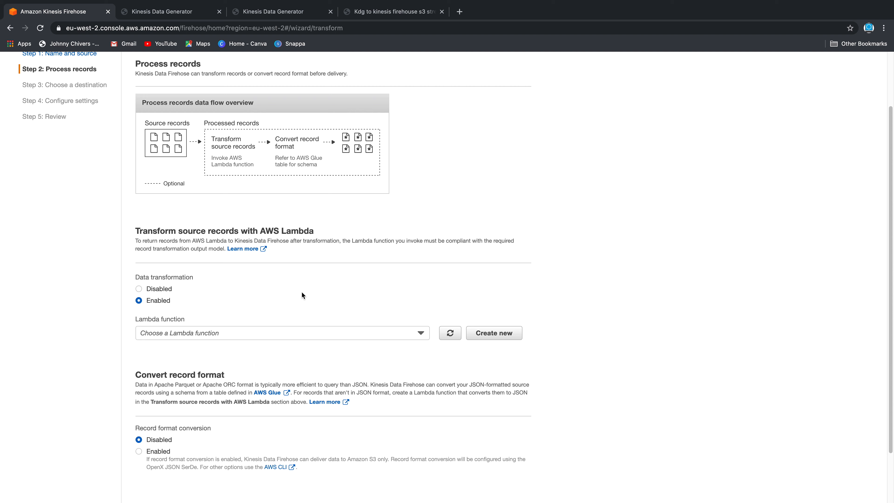
pyautogui.click(161, 288)
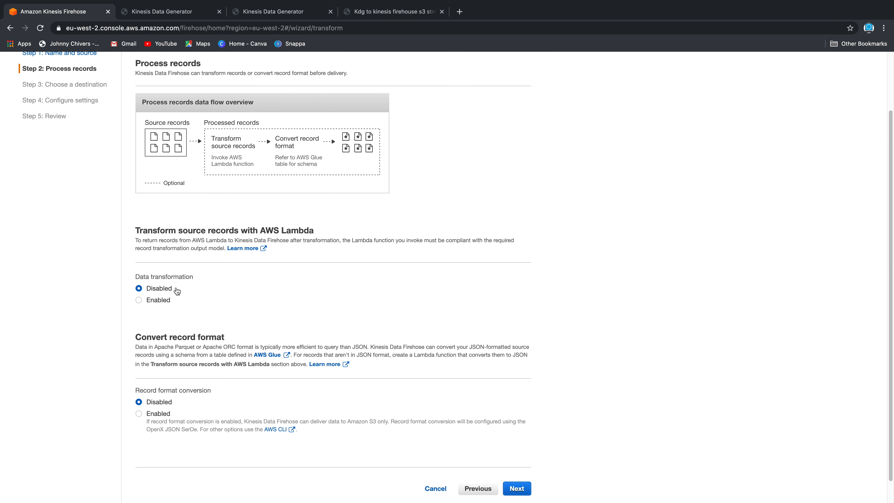
pyautogui.scroll(-1, 241, 296)
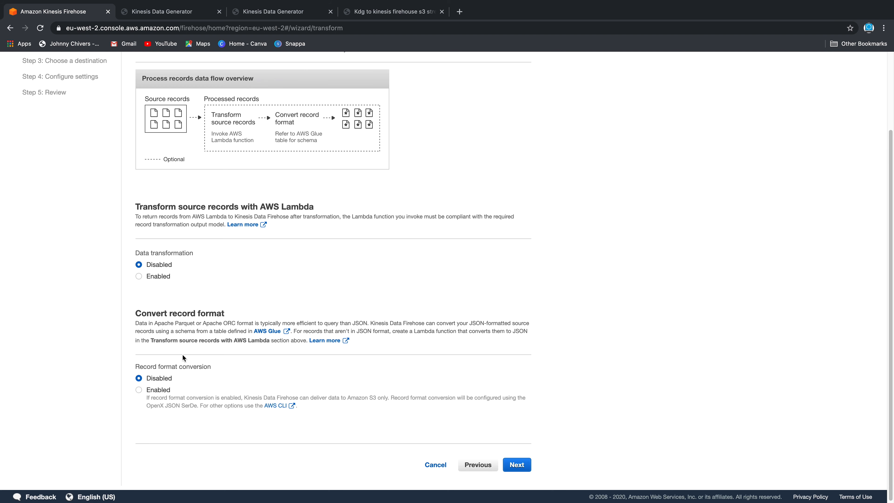
# Enable record format conversion with Apache Parquet output, then go back to the architecture diagram
pyautogui.click(156, 390)
pyautogui.scroll(-3, 260, 363)
pyautogui.scroll(-3, 254, 311)
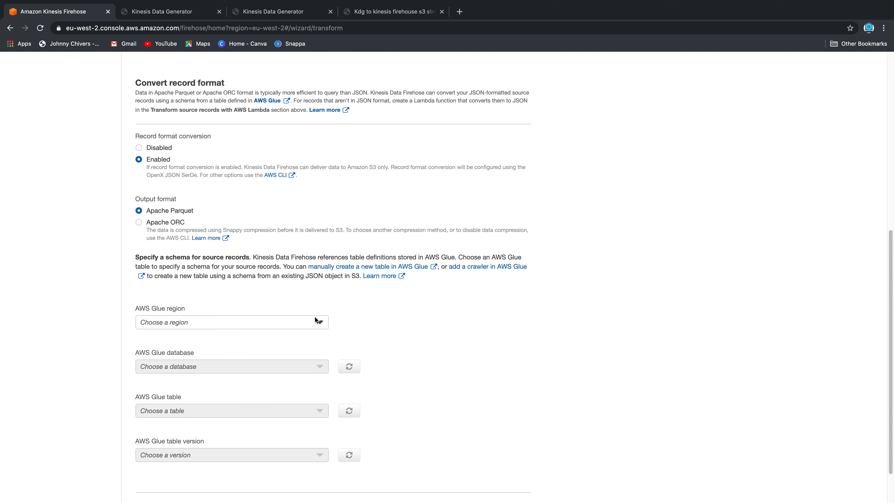
pyautogui.moveTo(200, 211); pyautogui.dragTo(132, 211)
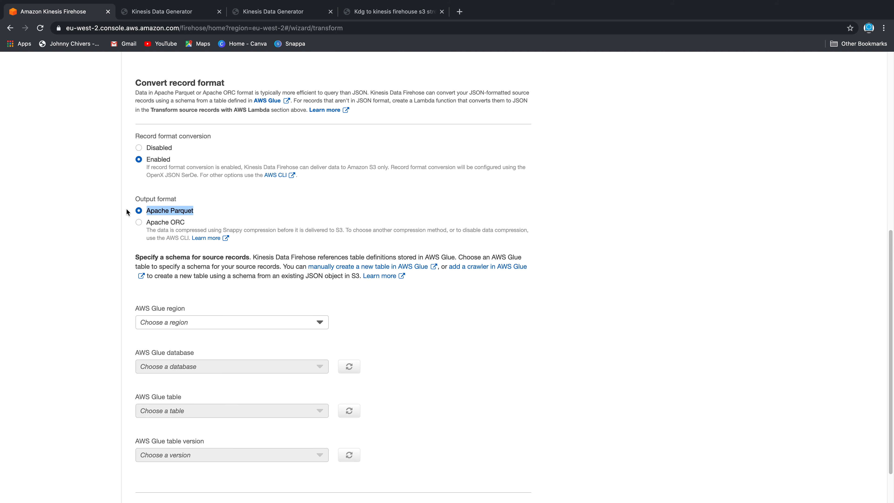
pyautogui.scroll(-2, 453, 293)
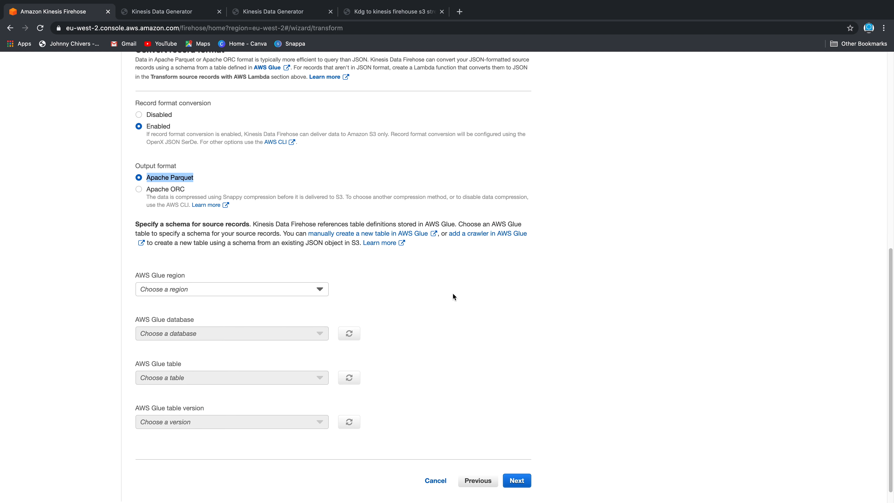
pyautogui.click(301, 278)
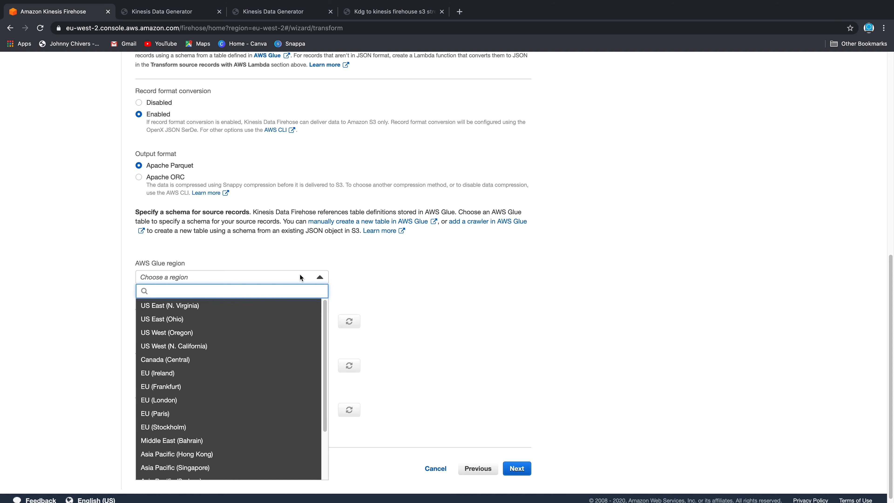
pyautogui.click(339, 241)
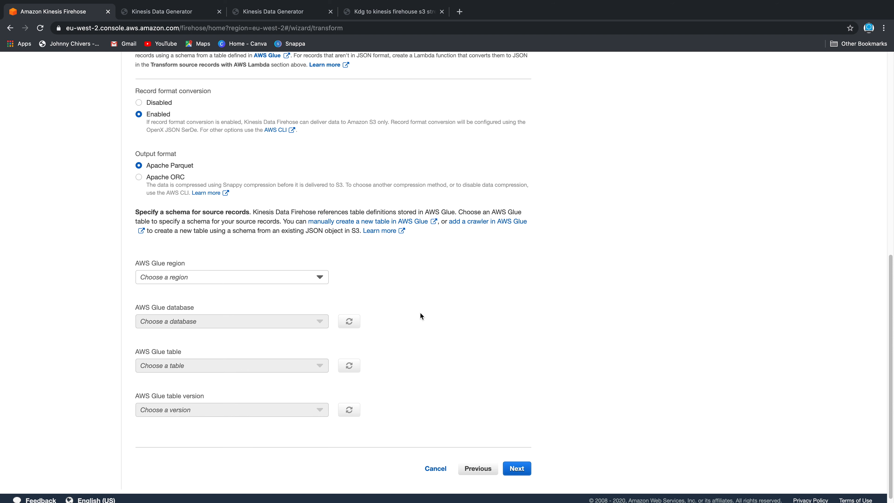
pyautogui.click(382, 5)
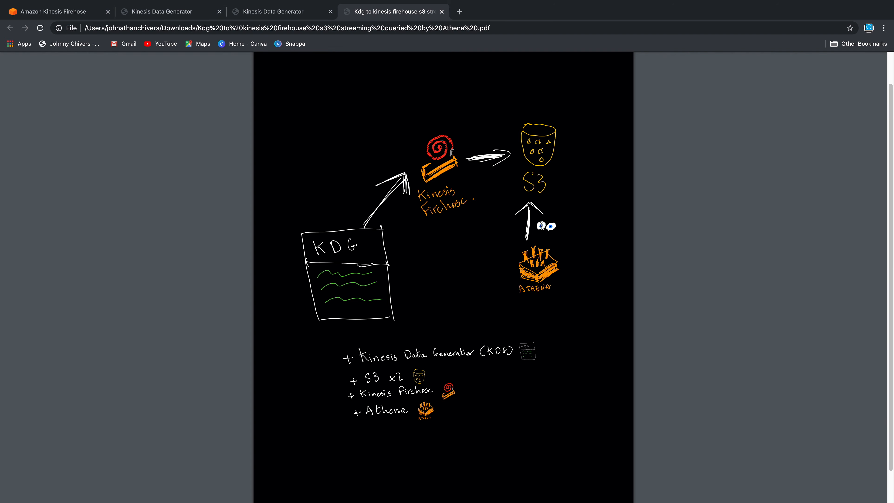
# Open Firehose's 'manually create a new table in AWS Glue' link in a new tab and view it
pyautogui.click(281, 11)
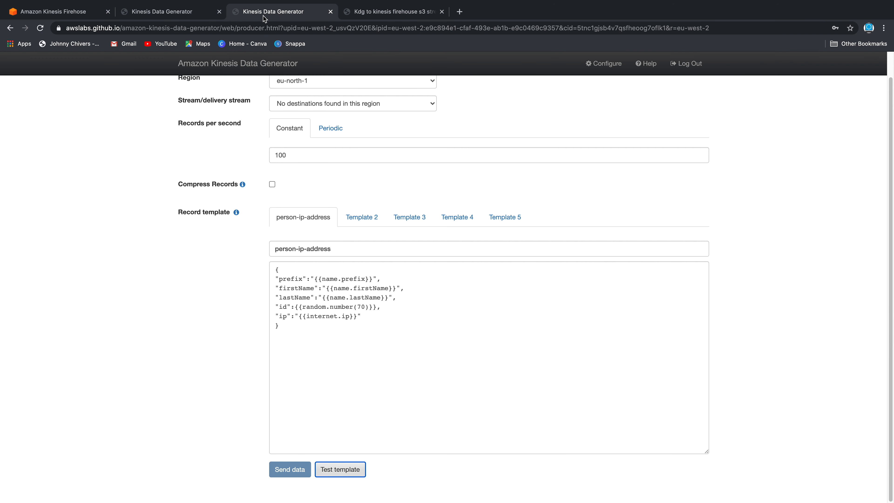
pyautogui.click(171, 14)
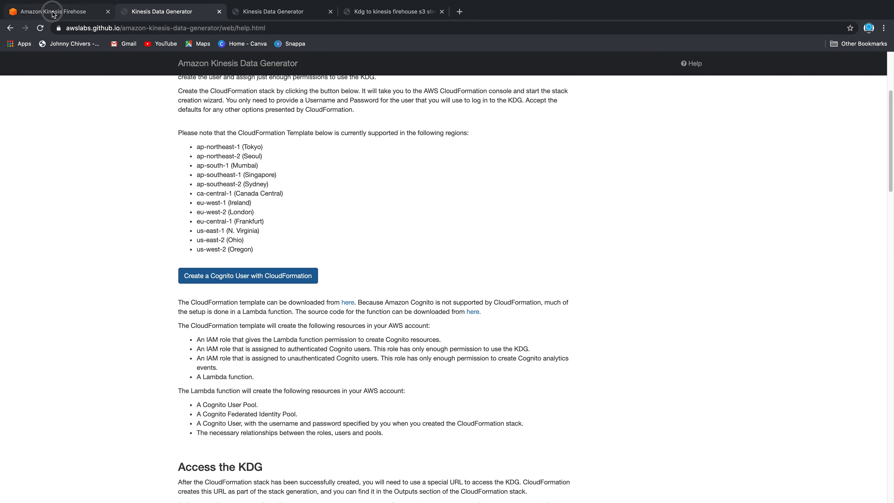
pyautogui.click(60, 14)
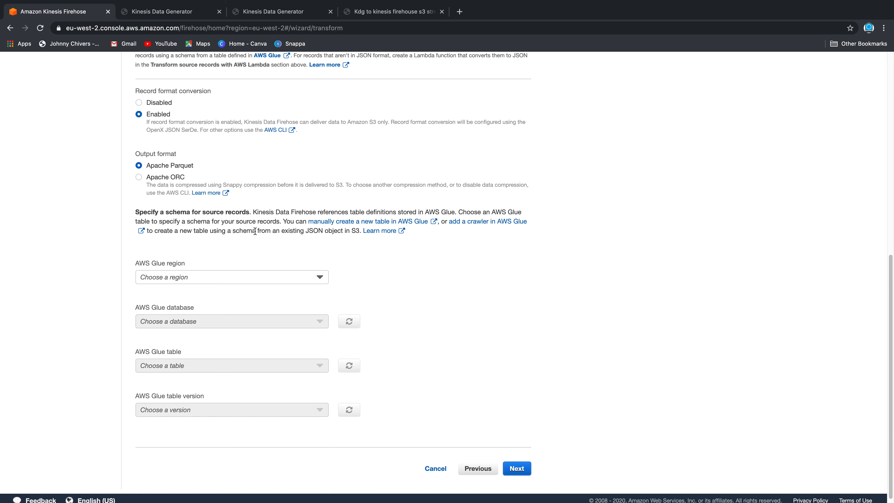
pyautogui.rightClick(402, 226)
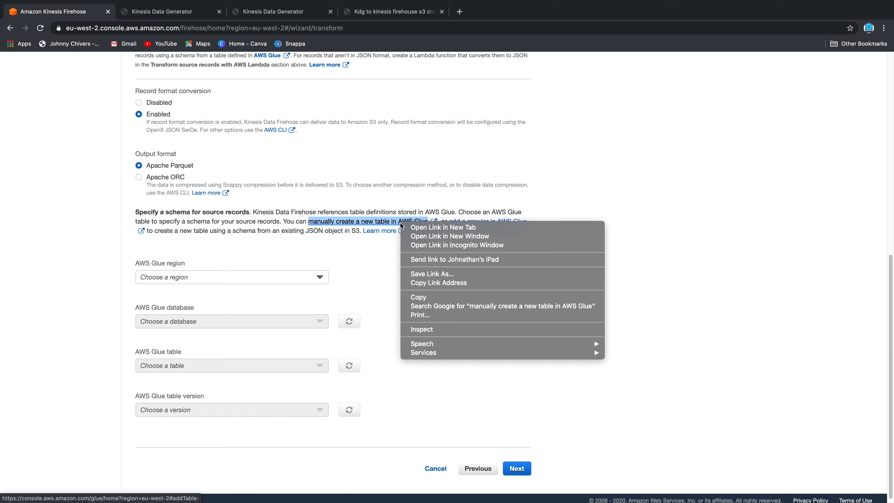
pyautogui.click(416, 229)
pyautogui.click(177, 15)
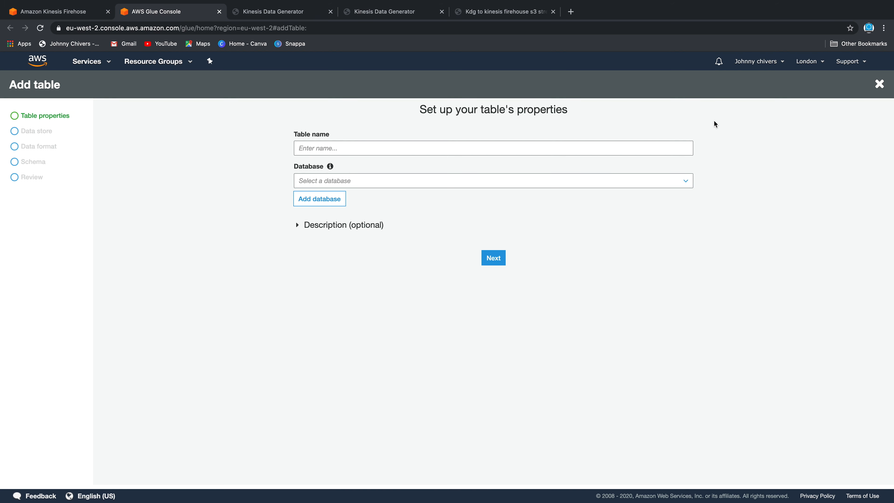
# Name the new Glue table ip-streaming
pyautogui.click(387, 147)
pyautogui.click(729, 156)
pyautogui.click(326, 180)
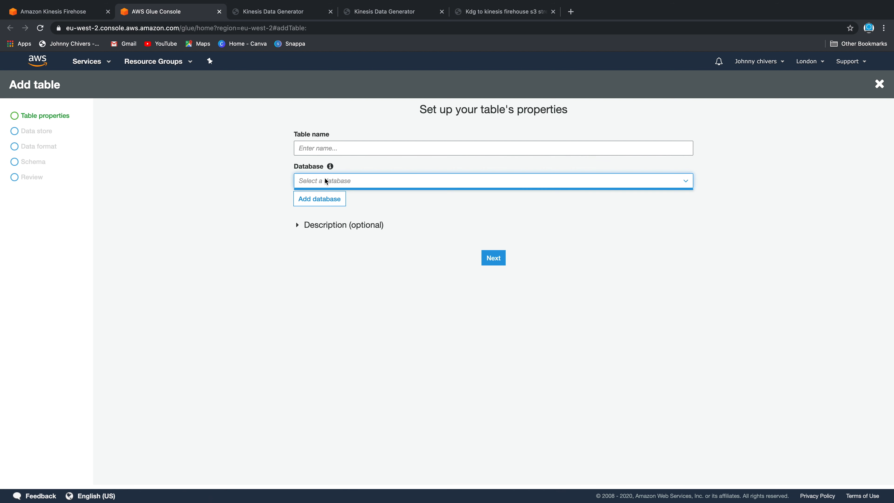
pyautogui.click(480, 149)
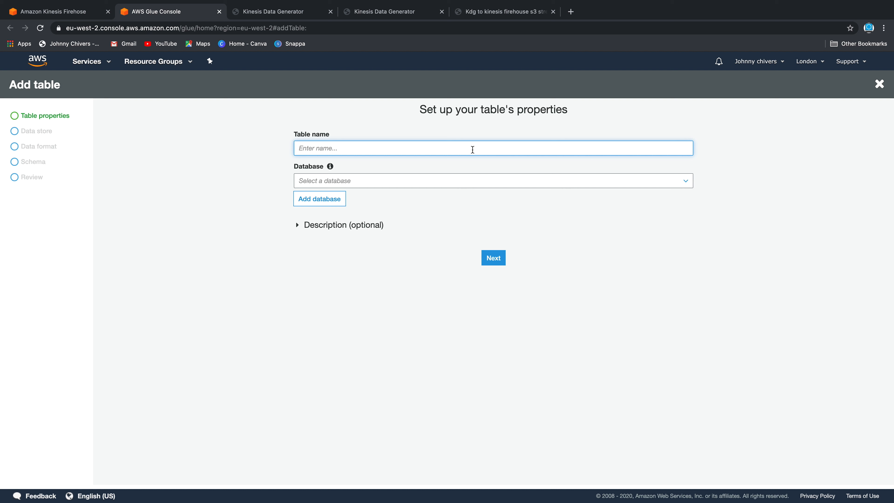
pyautogui.write('ip-streaming')
# Create a new big-data database for the table and continue to the data store
pyautogui.click(390, 179)
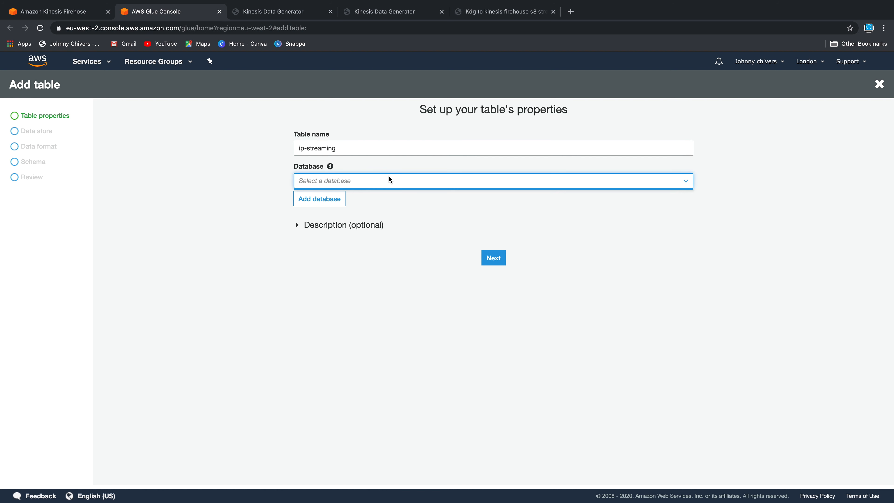
pyautogui.click(319, 199)
pyautogui.click(392, 147)
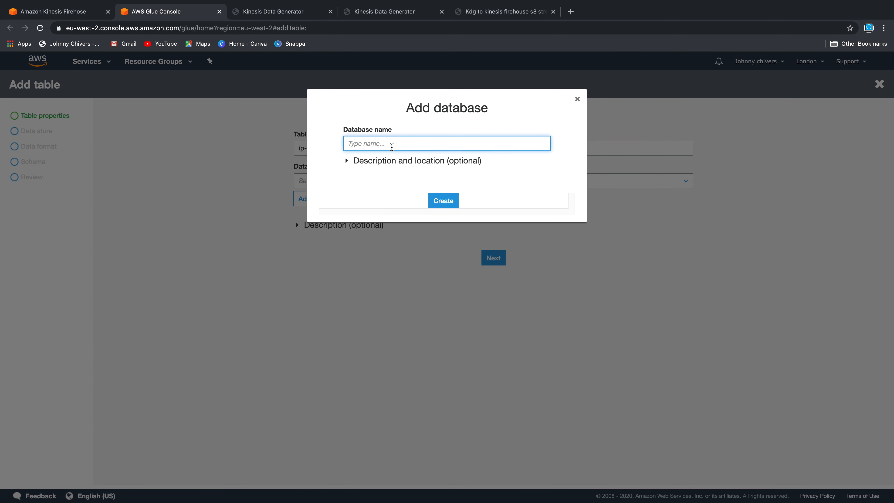
pyautogui.write('big-data')
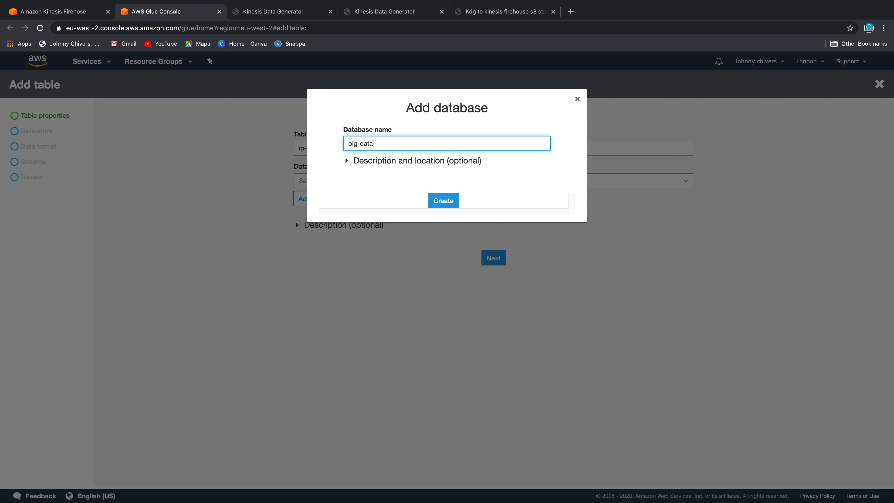
pyautogui.click(444, 201)
pyautogui.moveTo(351, 148); pyautogui.dragTo(249, 153)
pyautogui.click(250, 153)
pyautogui.click(338, 226)
pyautogui.click(338, 226)
pyautogui.click(492, 259)
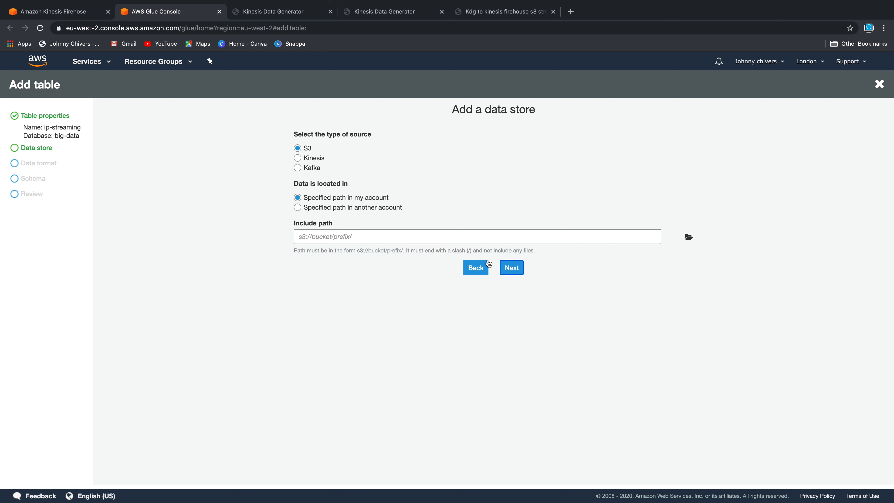
# Set the include path to the streaming S3 bucket and continue to the data format
pyautogui.click(337, 239)
pyautogui.click(689, 238)
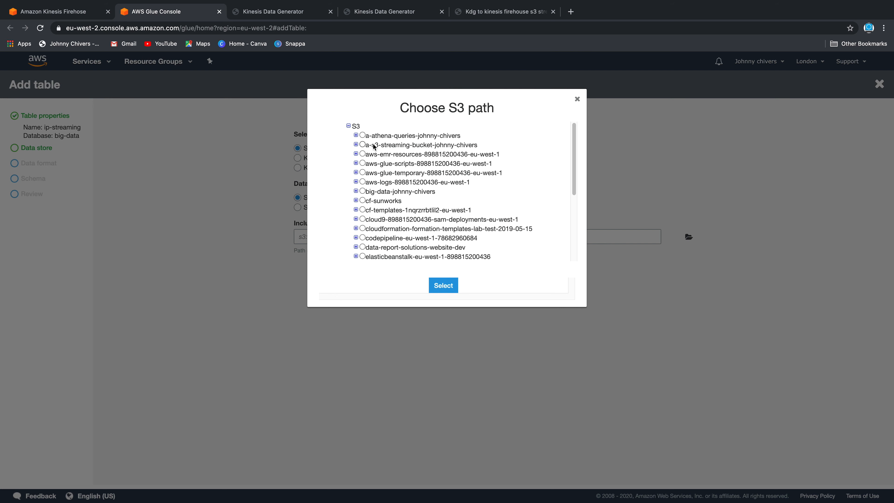
pyautogui.moveTo(479, 145); pyautogui.dragTo(363, 145)
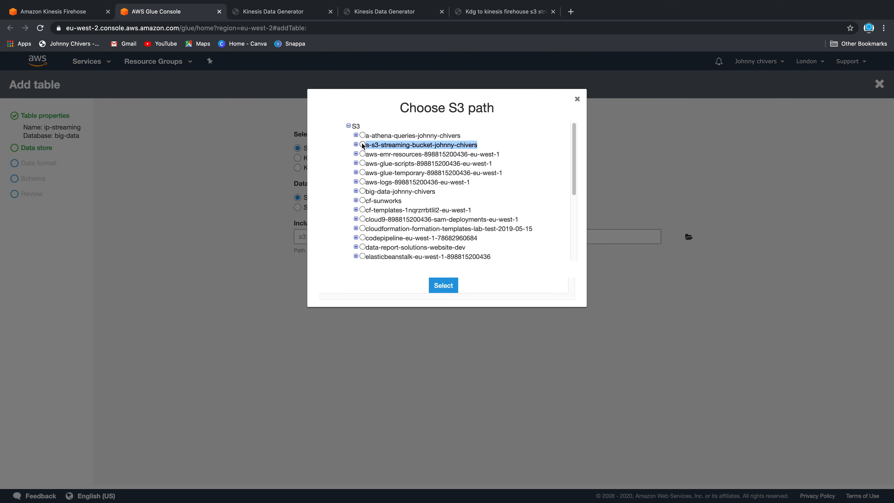
pyautogui.click(362, 144)
pyautogui.moveTo(479, 148)
pyautogui.mouseDown()
pyautogui.moveTo(445, 148)
pyautogui.moveTo(479, 147)
pyautogui.mouseUp()
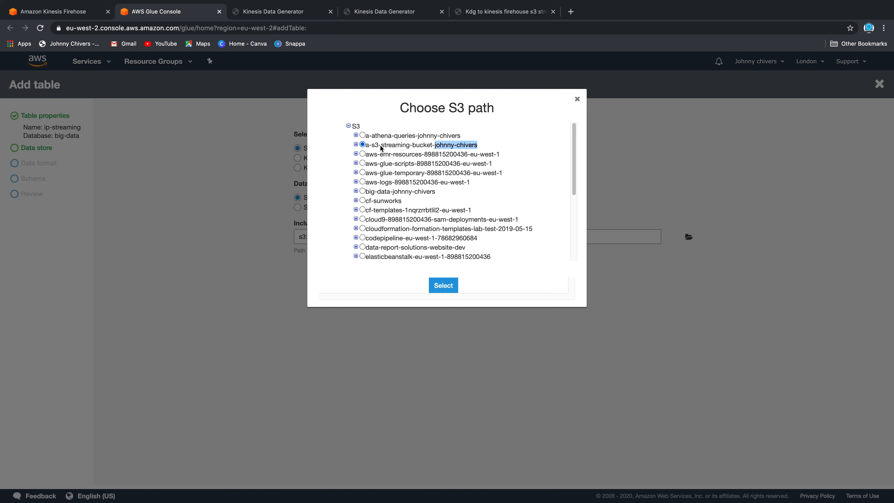
pyautogui.click(444, 285)
pyautogui.click(513, 268)
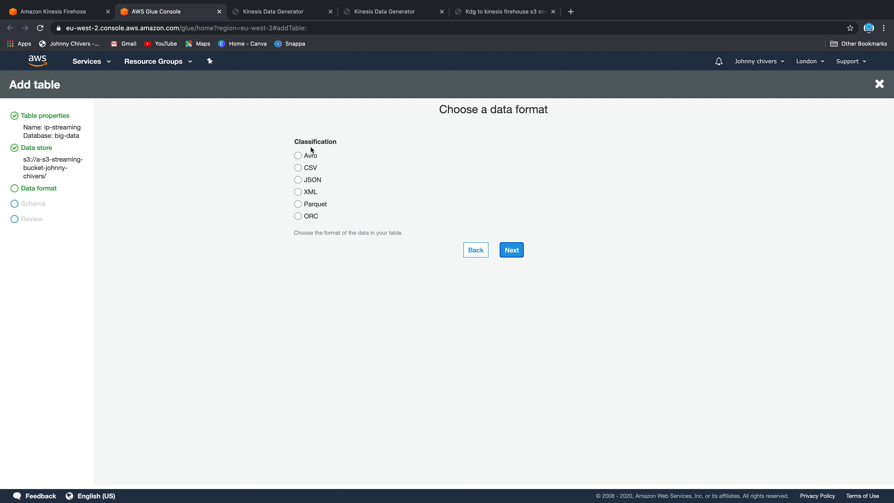
# Choose Parquet as the data format and add a string column named prefix
pyautogui.click(315, 206)
pyautogui.click(516, 248)
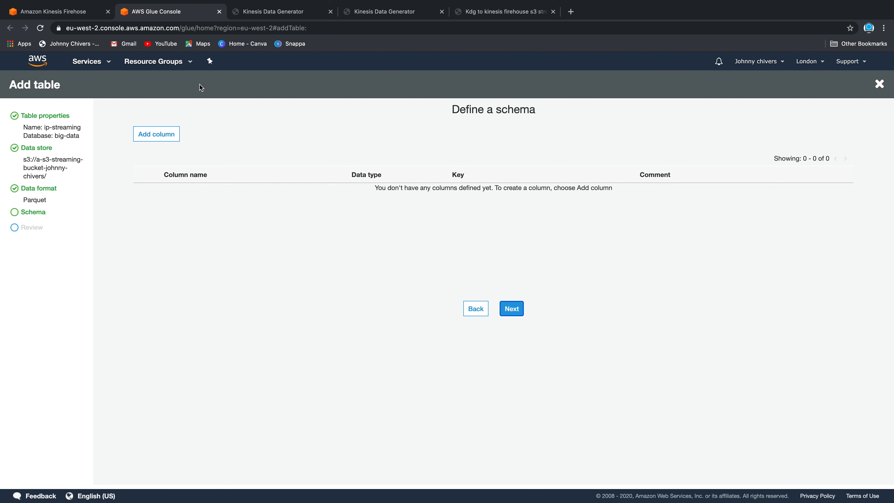
pyautogui.click(157, 134)
pyautogui.click(362, 141)
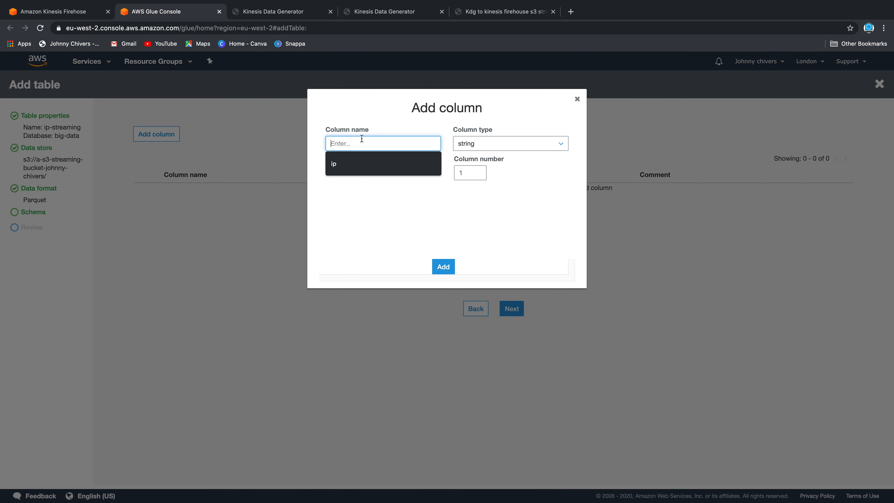
pyautogui.click(385, 14)
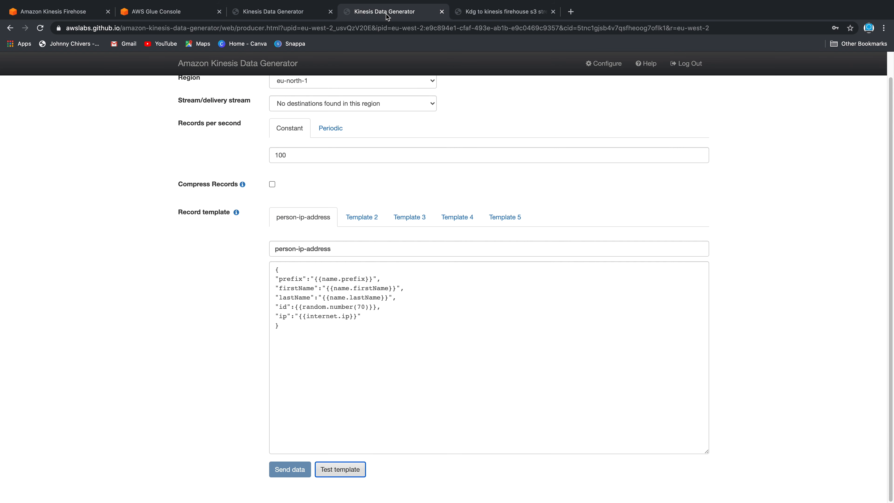
pyautogui.doubleClick(293, 285)
pyautogui.click(295, 287)
pyautogui.click(295, 296)
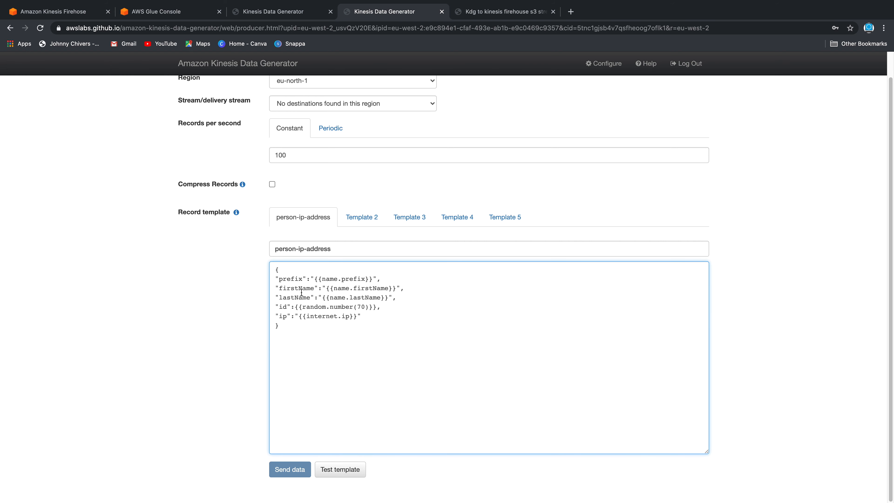
pyautogui.click(246, 12)
pyautogui.click(168, 13)
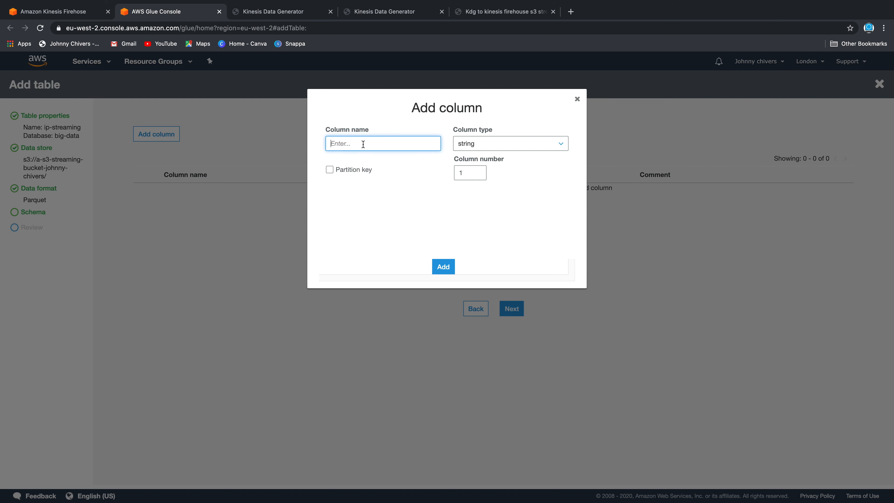
pyautogui.write('prefix')
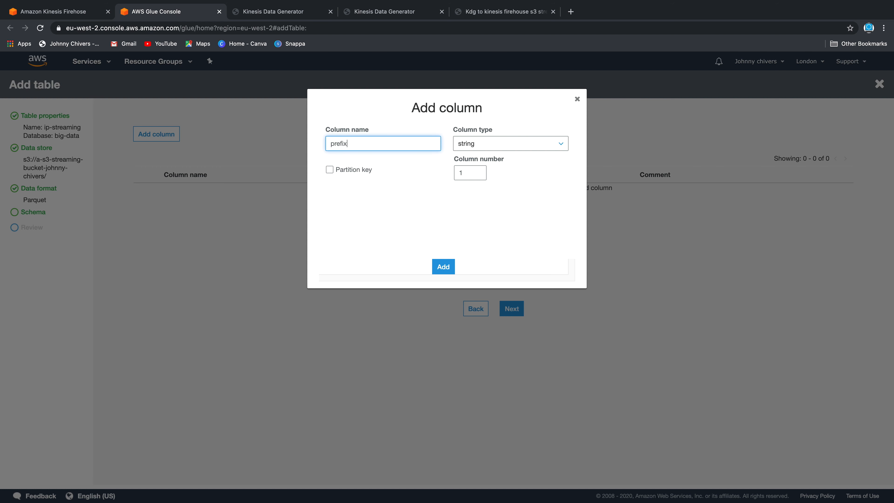
pyautogui.click(448, 268)
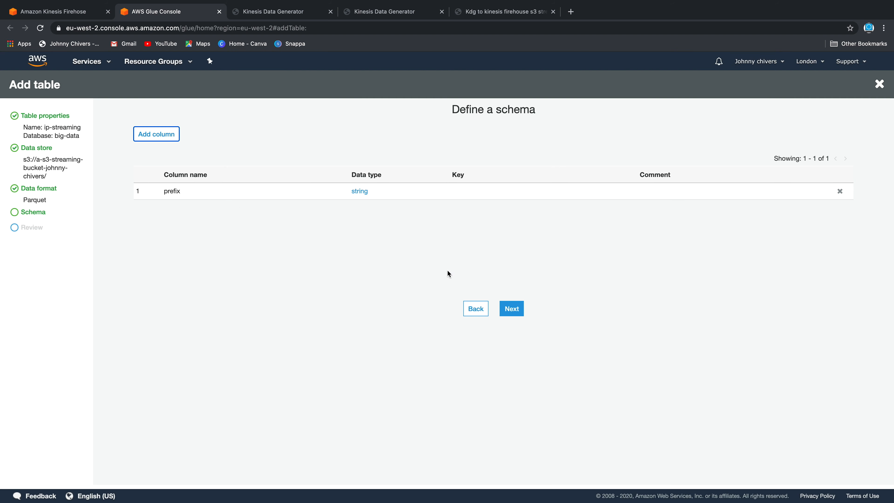
# Add firstName and lastName string columns
pyautogui.click(152, 133)
pyautogui.click(369, 142)
pyautogui.write('firstName')
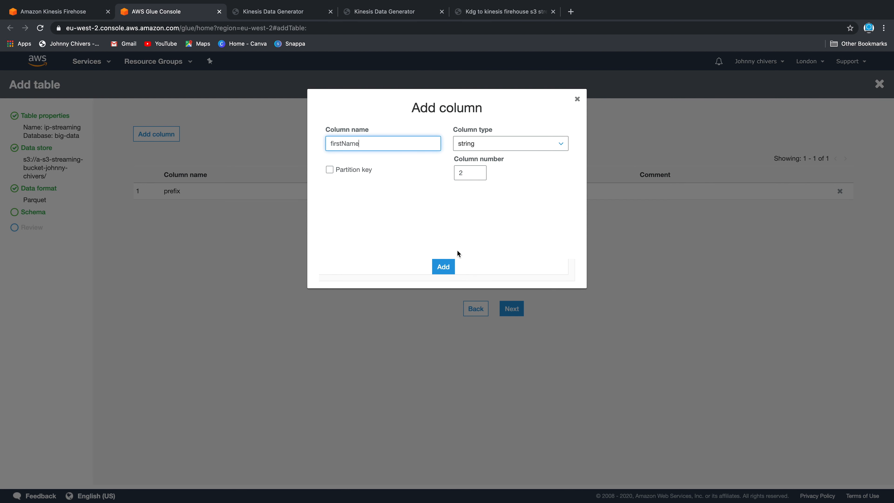
pyautogui.click(442, 267)
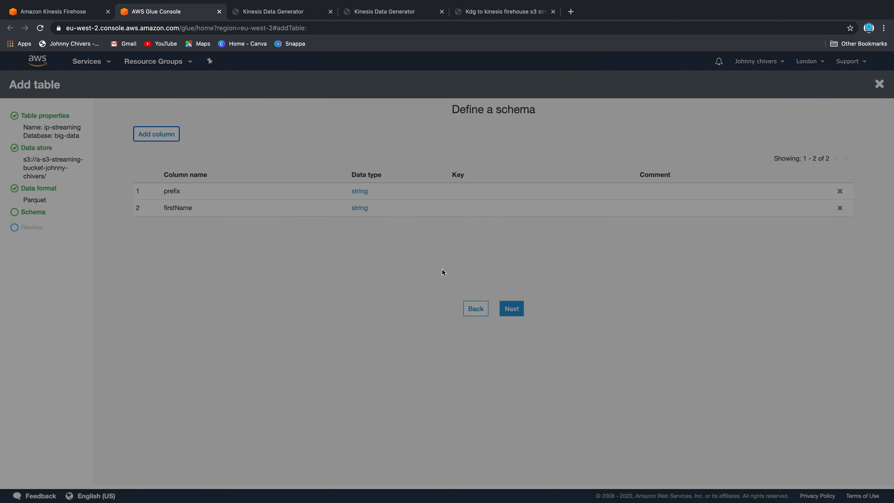
pyautogui.click(152, 134)
pyautogui.click(359, 143)
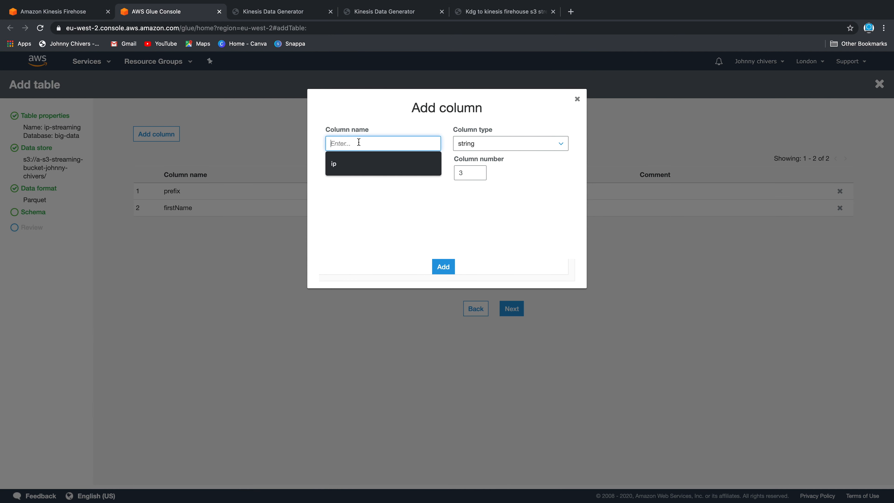
pyautogui.write('lastName')
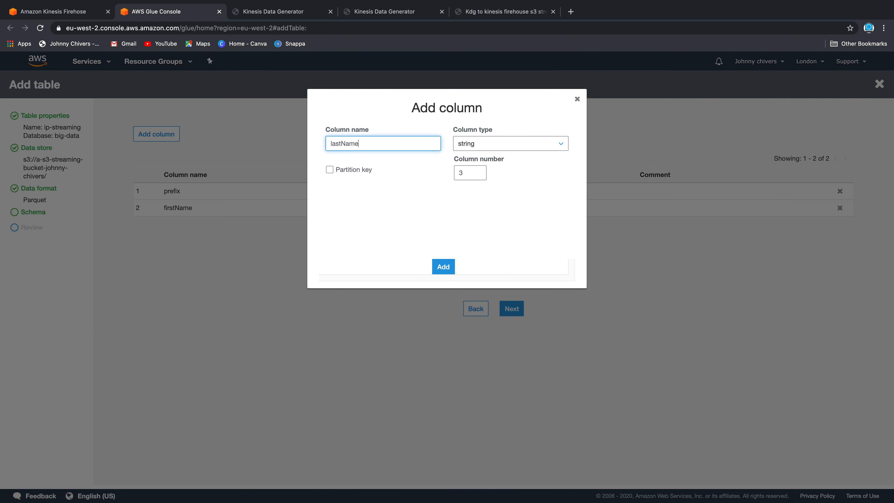
pyautogui.click(443, 265)
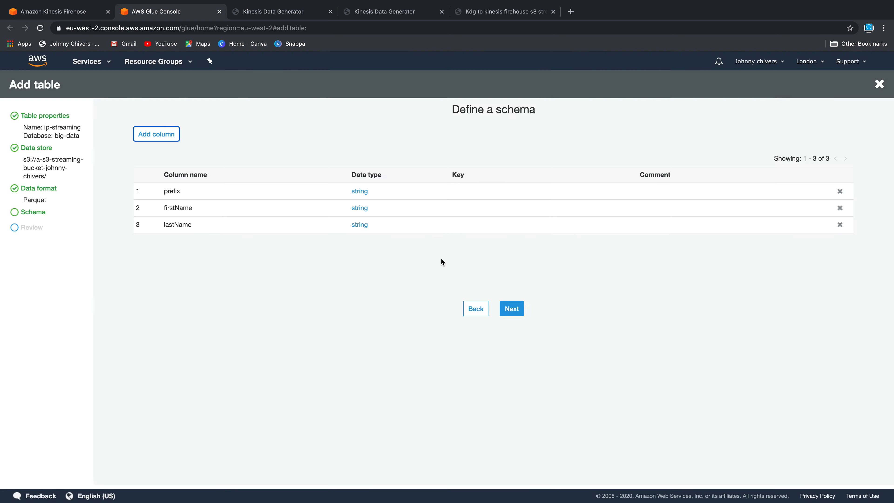
# Add an id column of type bigint and an ip string column
pyautogui.click(374, 13)
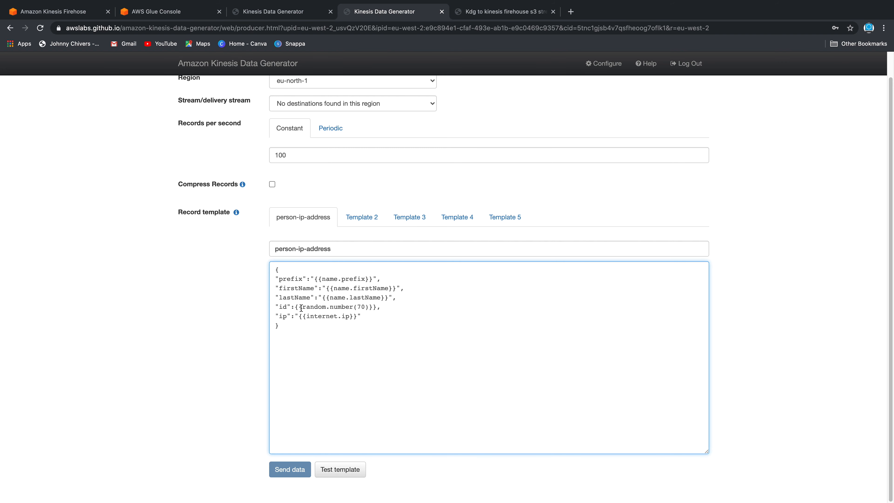
pyautogui.moveTo(287, 306); pyautogui.dragTo(380, 307)
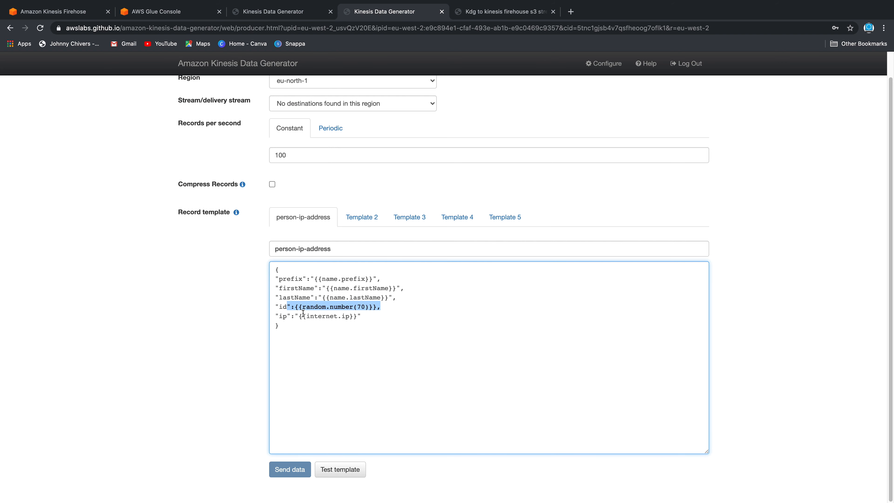
pyautogui.click(247, 11)
pyautogui.click(176, 13)
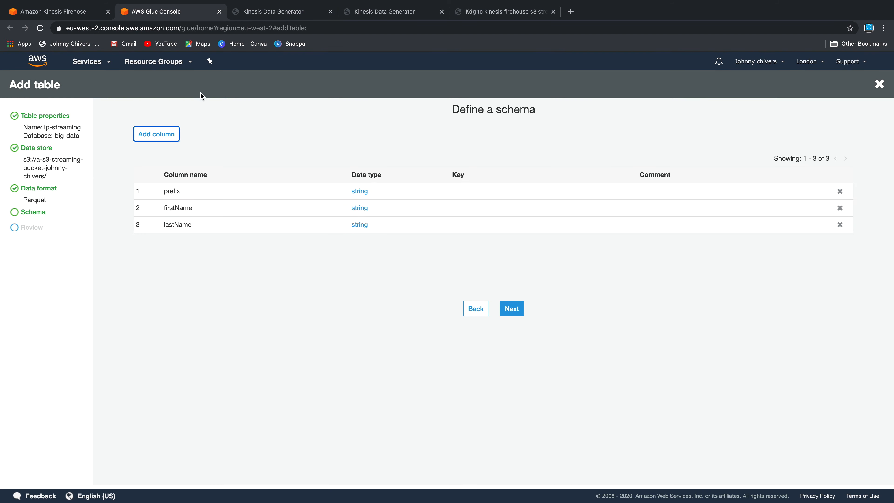
pyautogui.click(159, 135)
pyautogui.click(365, 146)
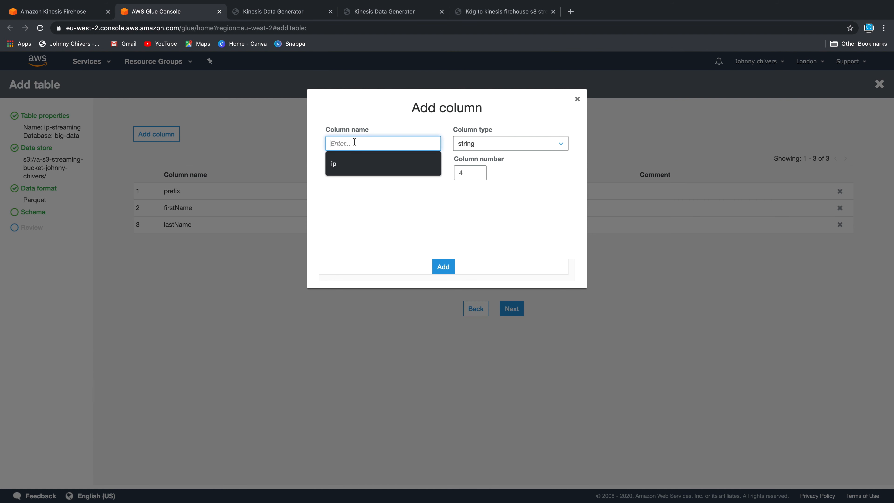
pyautogui.write('id')
pyautogui.click(522, 148)
pyautogui.scroll(5, 524, 211)
pyautogui.click(490, 172)
pyautogui.click(446, 272)
pyautogui.click(170, 134)
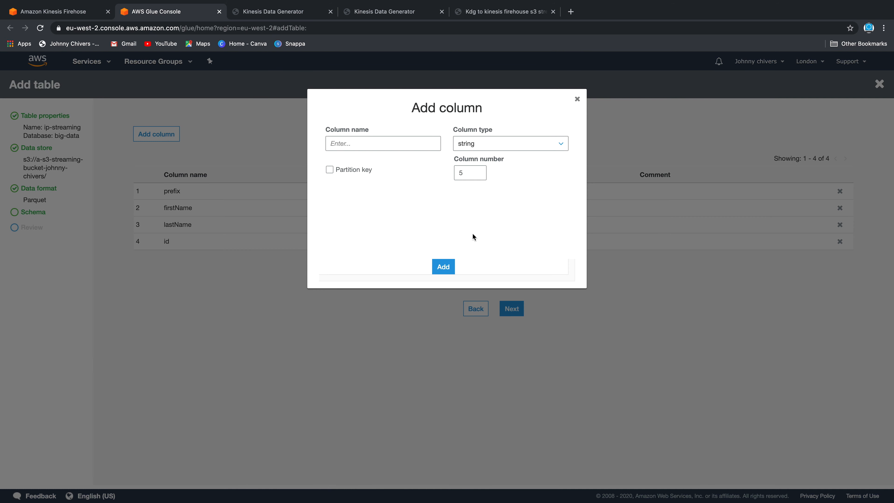
pyautogui.click(372, 146)
pyautogui.click(371, 163)
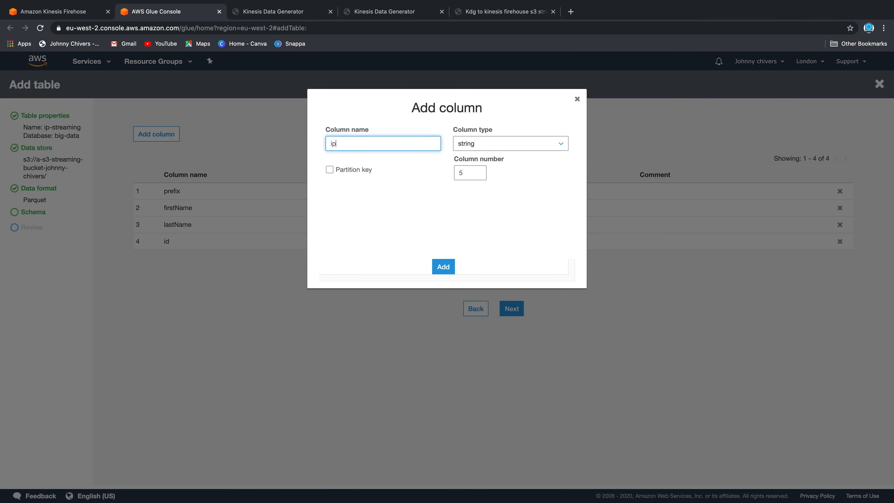
pyautogui.click(444, 267)
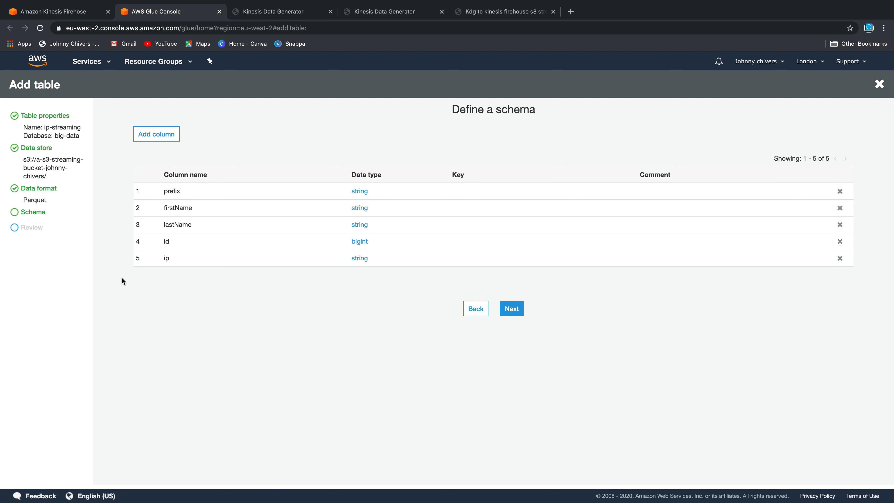
# Review the table's S3 location, Parquet classification, big-data database and five columns
pyautogui.click(513, 311)
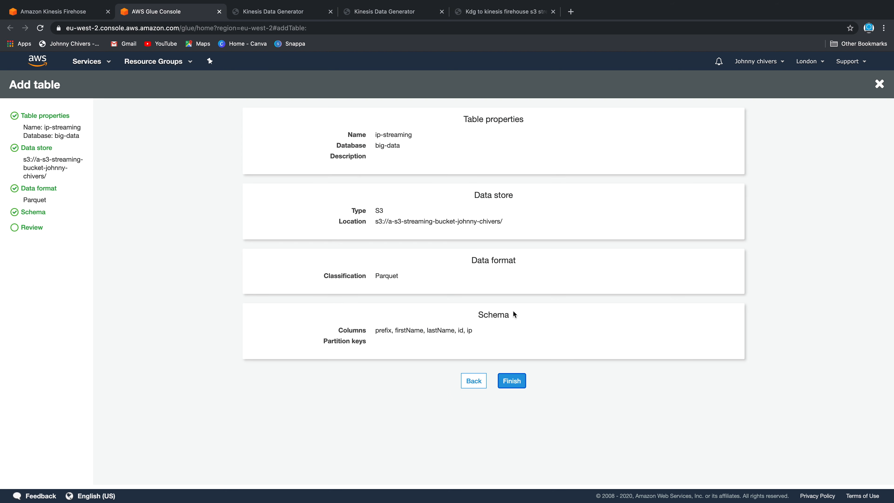
pyautogui.moveTo(503, 221); pyautogui.dragTo(380, 224)
pyautogui.moveTo(400, 276); pyautogui.dragTo(345, 275)
pyautogui.moveTo(473, 331); pyautogui.dragTo(359, 331)
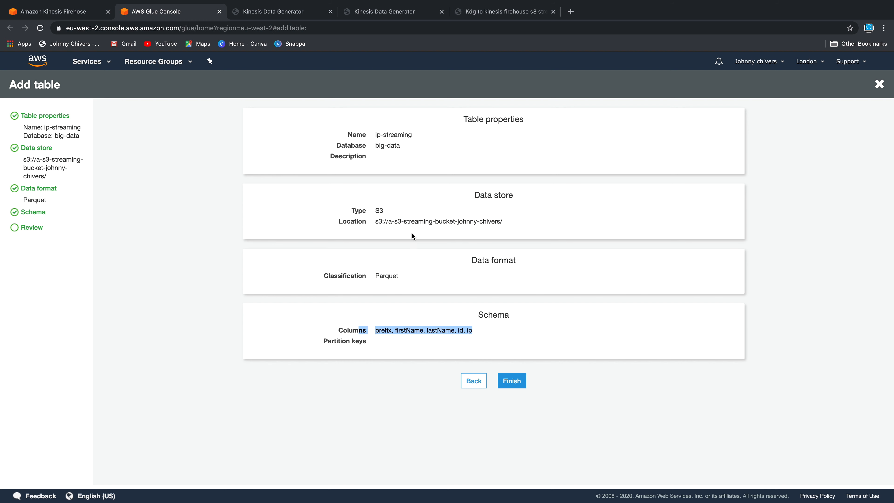
pyautogui.click(409, 145)
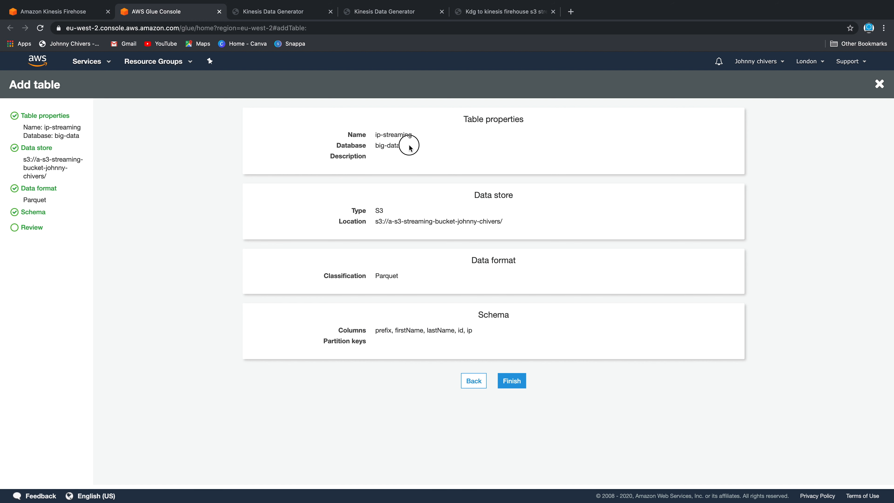
pyautogui.moveTo(401, 145)
pyautogui.mouseDown()
pyautogui.moveTo(374, 146)
pyautogui.moveTo(415, 135)
pyautogui.mouseUp()
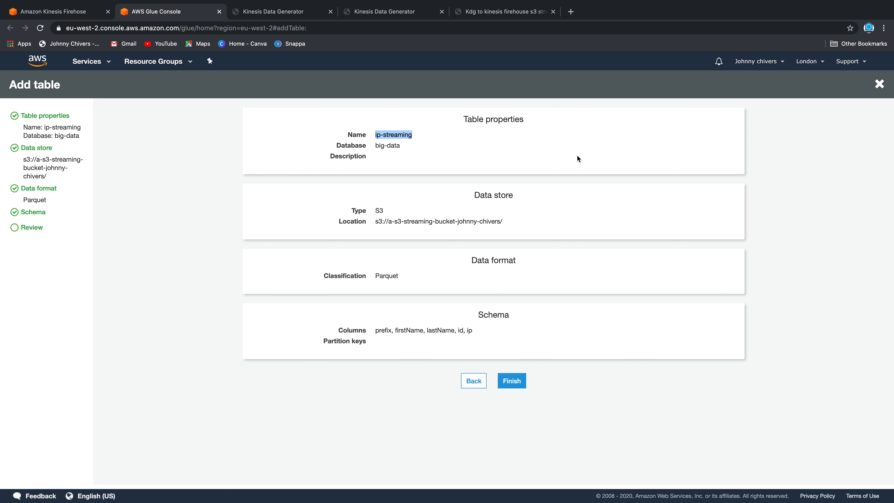
pyautogui.click(413, 142)
pyautogui.moveTo(400, 146); pyautogui.dragTo(370, 142)
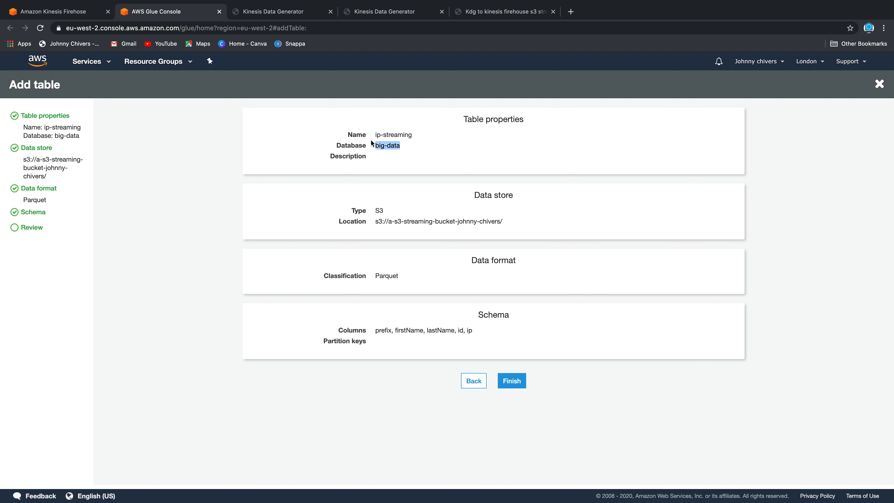
pyautogui.moveTo(379, 330); pyautogui.dragTo(473, 329)
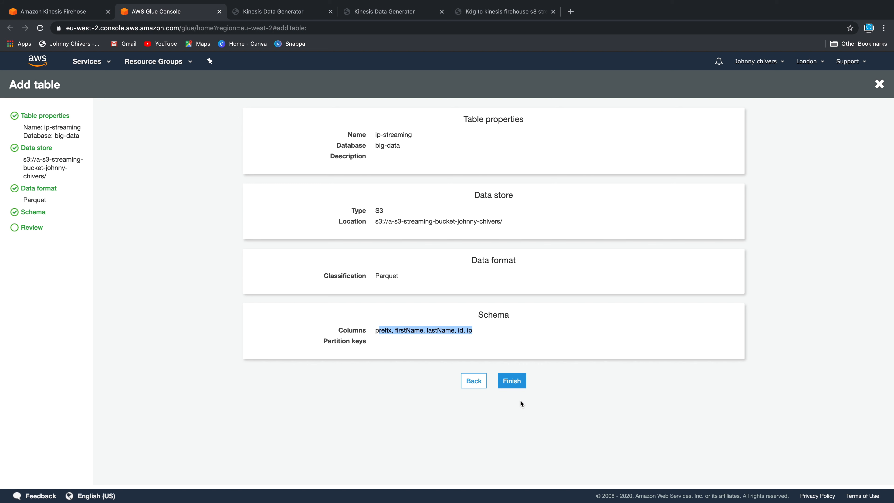
# Finish creating ip-streaming, check its schema, and go back to the Data Generator template
pyautogui.click(523, 385)
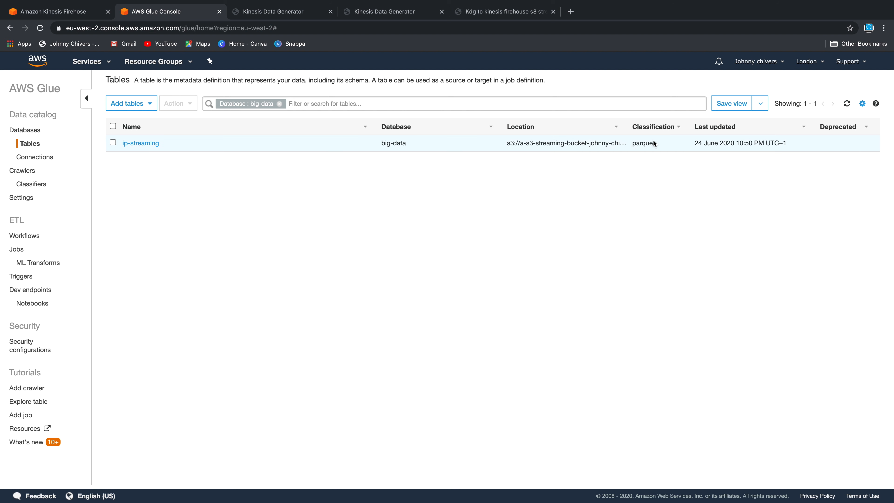
pyautogui.click(149, 143)
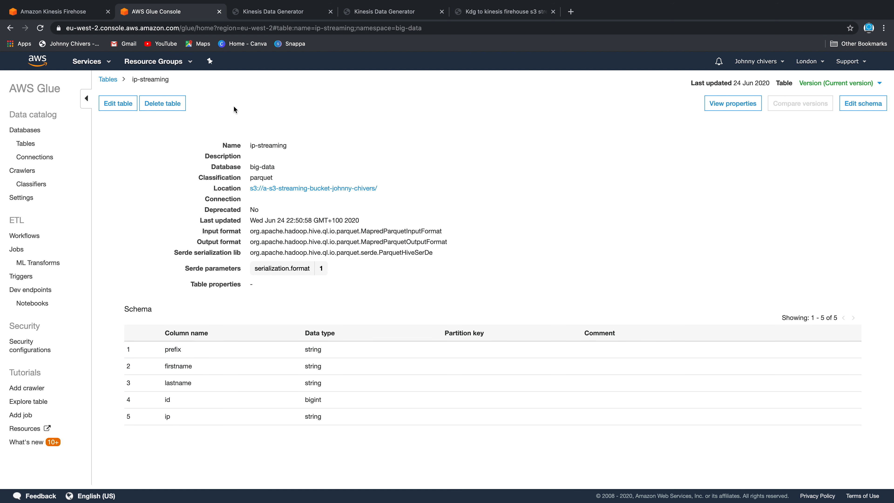
pyautogui.moveTo(155, 349); pyautogui.dragTo(170, 401)
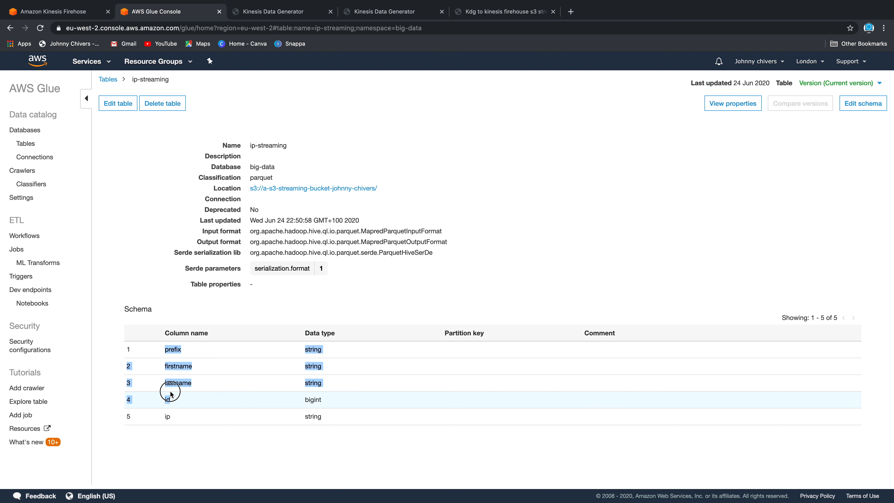
pyautogui.click(273, 16)
pyautogui.click(383, 16)
pyautogui.moveTo(340, 377); pyautogui.dragTo(239, 254)
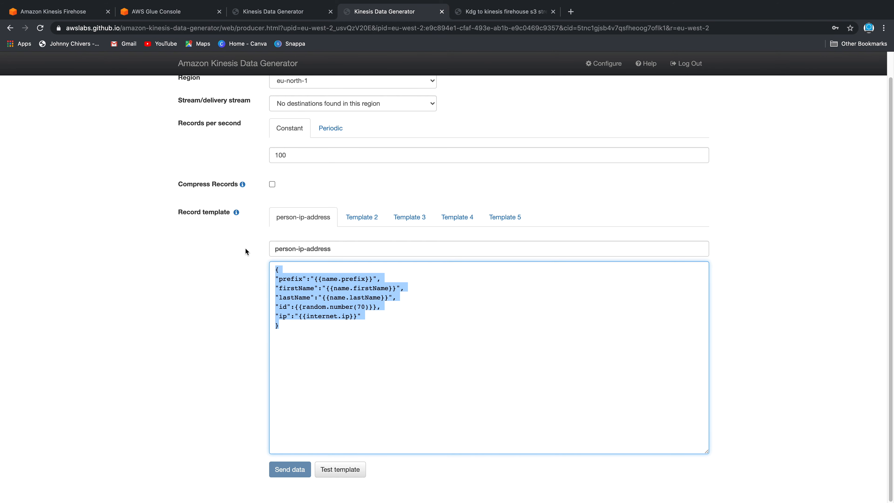
# Set Firehose's Glue schema to EU (London), database big-data, table ip-streaming, version Latest
pyautogui.click(79, 13)
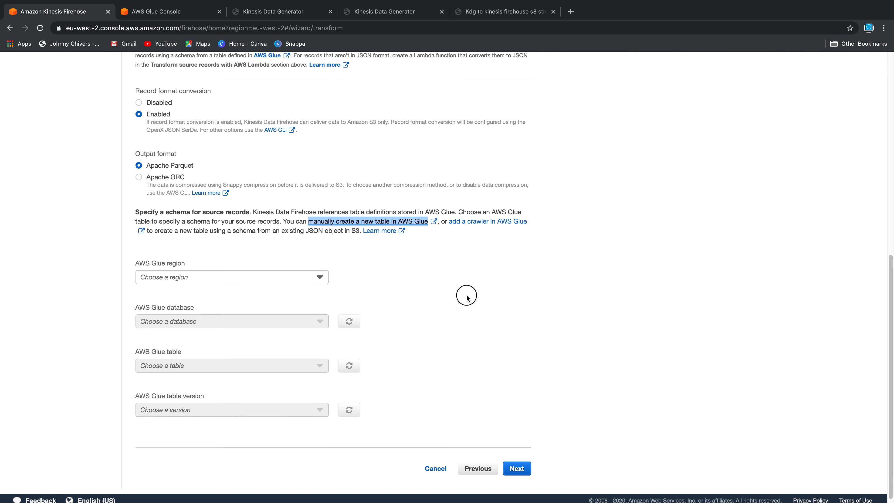
pyautogui.click(317, 277)
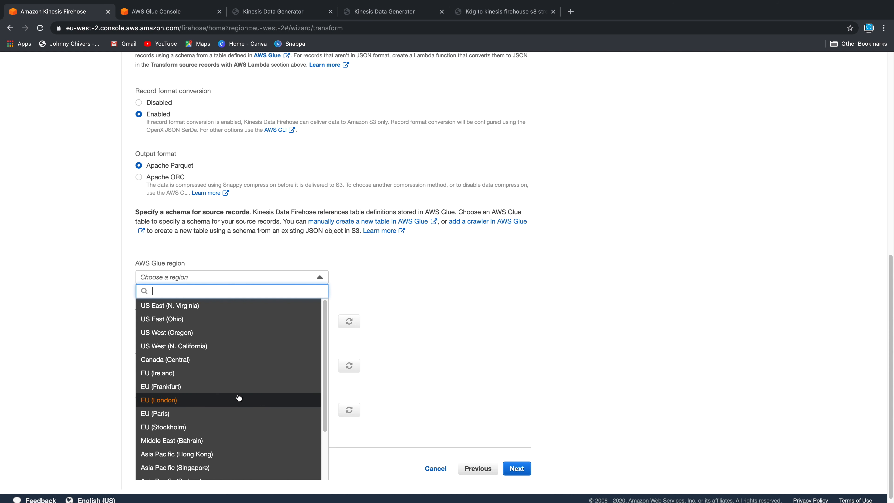
pyautogui.click(239, 398)
pyautogui.click(239, 321)
pyautogui.click(216, 347)
pyautogui.click(225, 375)
pyautogui.click(210, 404)
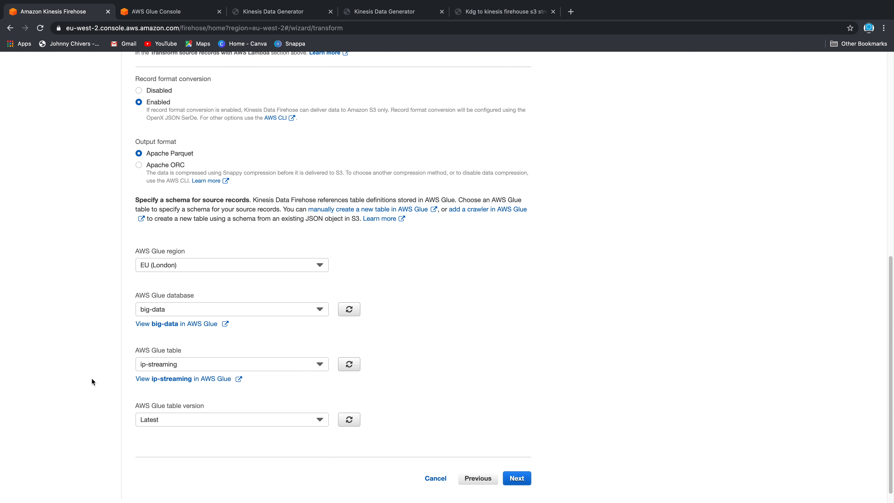
pyautogui.click(254, 416)
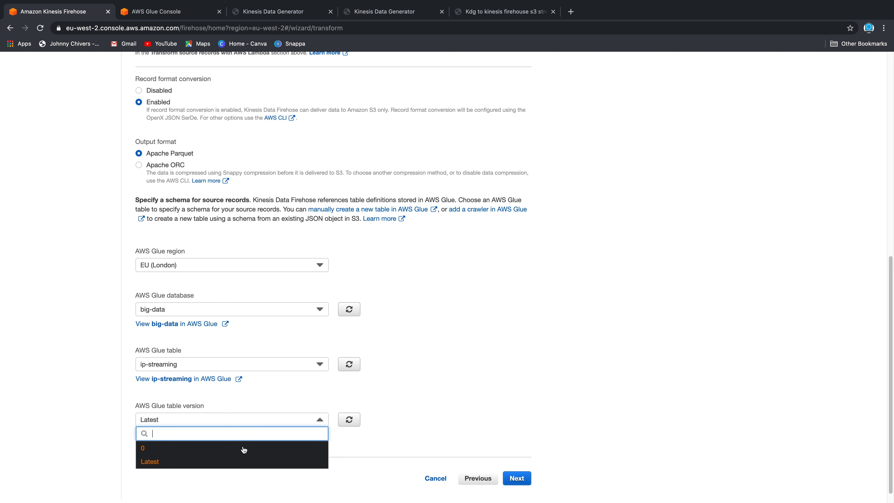
pyautogui.click(242, 459)
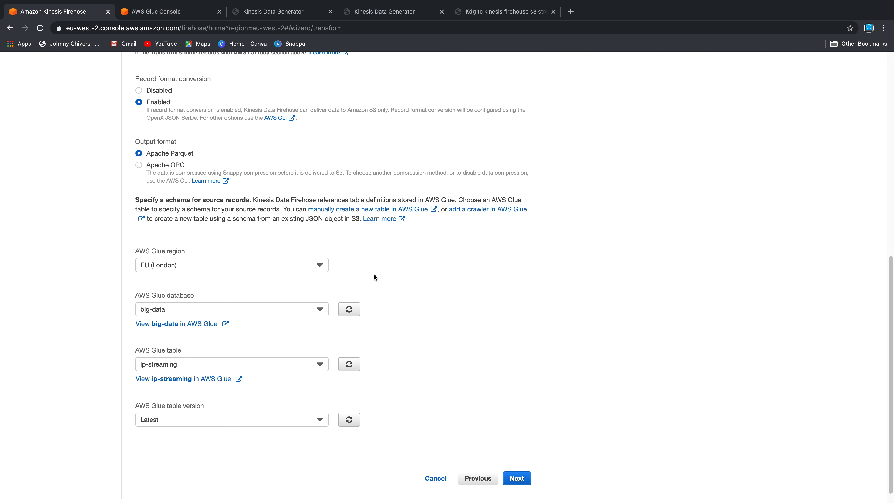
pyautogui.scroll(-1, 456, 314)
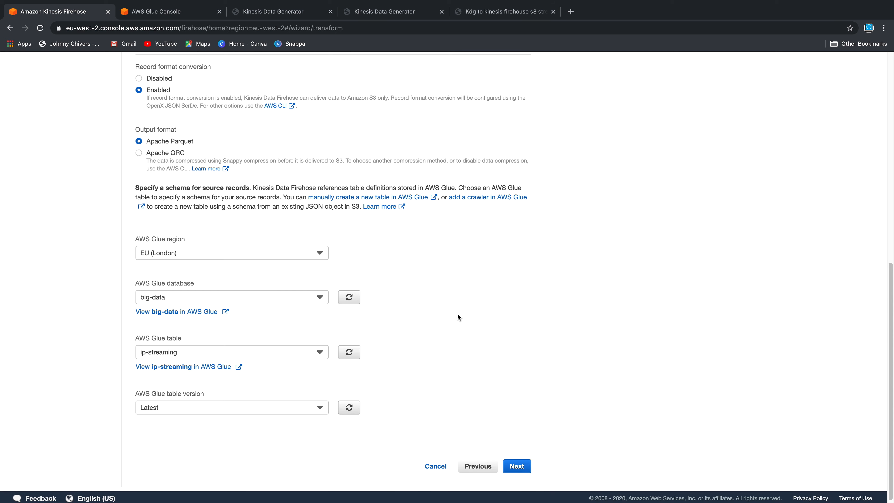
# Generate sample records from the Kinesis Data Generator template, then return to Firehose
pyautogui.click(385, 11)
pyautogui.click(332, 343)
pyautogui.moveTo(322, 344); pyautogui.dragTo(232, 248)
pyautogui.click(347, 471)
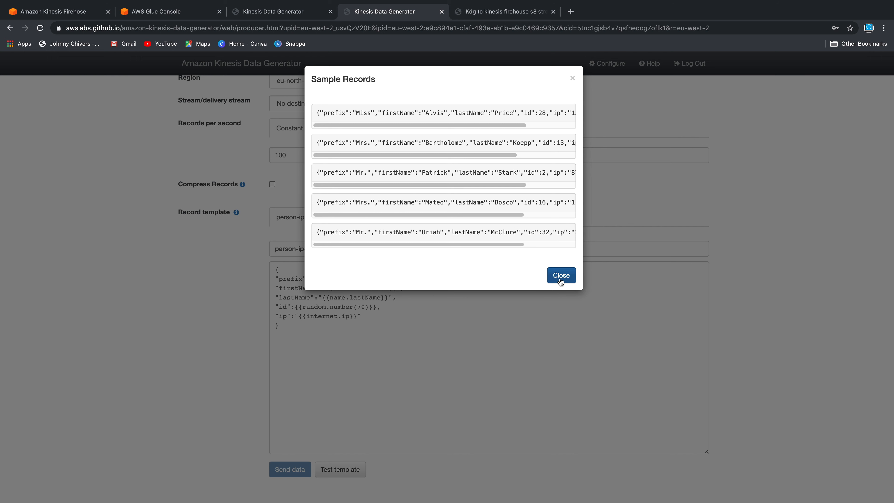
pyautogui.click(560, 275)
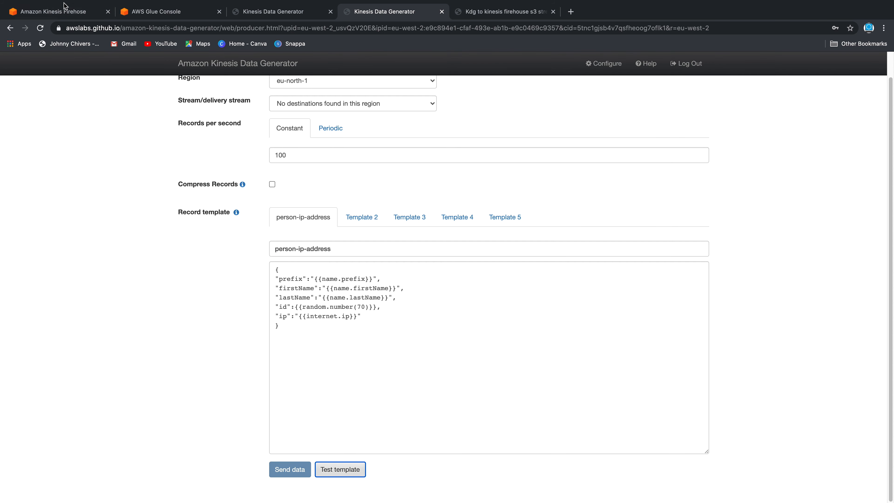
pyautogui.click(65, 7)
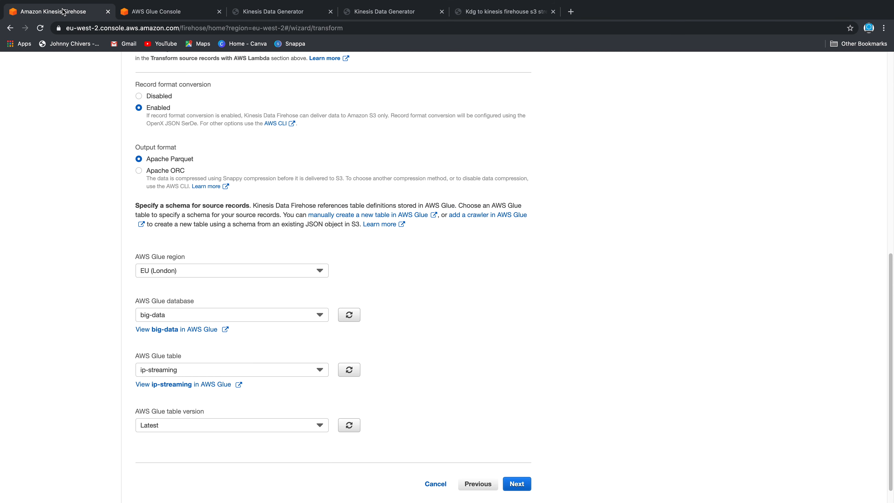
pyautogui.scroll(-2, 554, 356)
# Choose the streaming S3 bucket as the delivery destination and continue to Configure settings
pyautogui.click(518, 465)
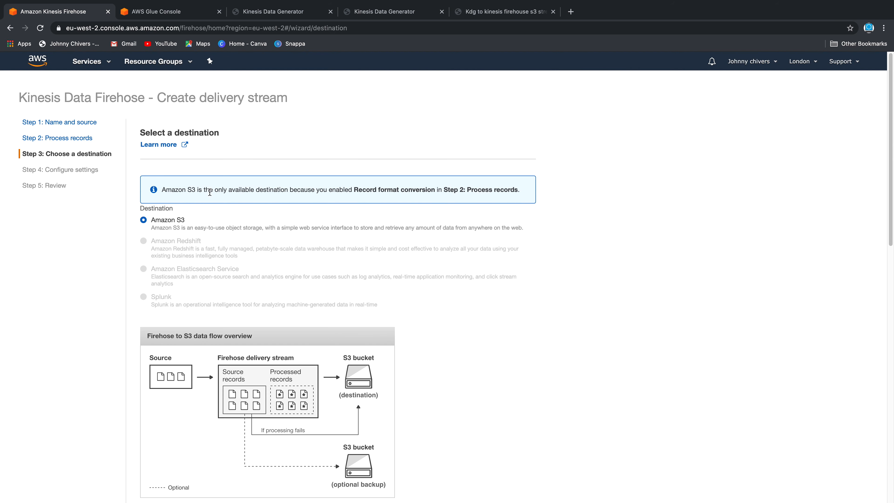
pyautogui.moveTo(354, 190); pyautogui.dragTo(437, 190)
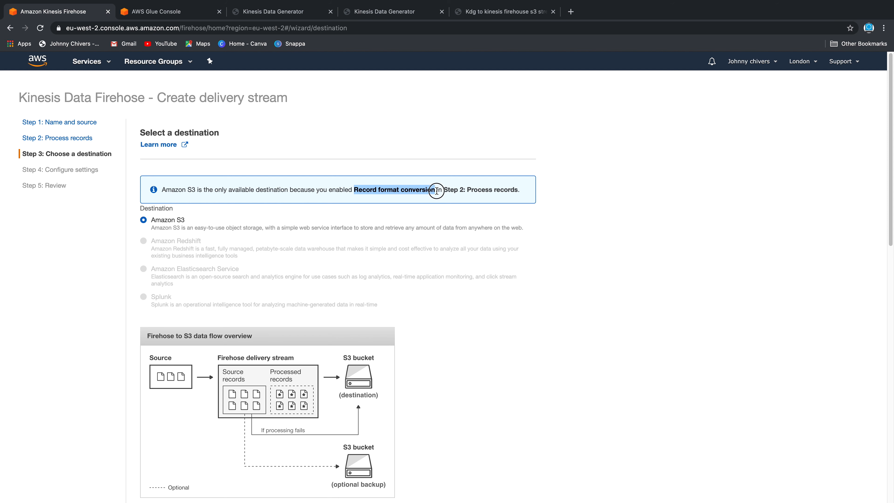
pyautogui.scroll(-7, 554, 372)
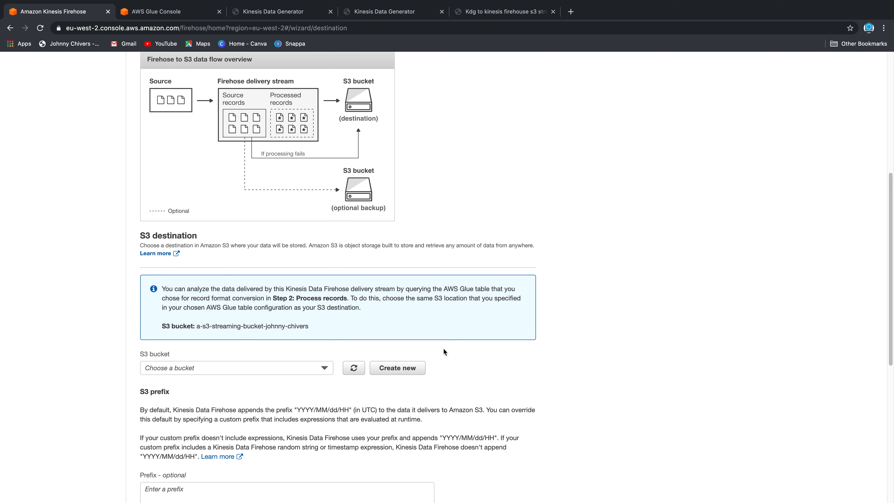
pyautogui.scroll(-4, 445, 352)
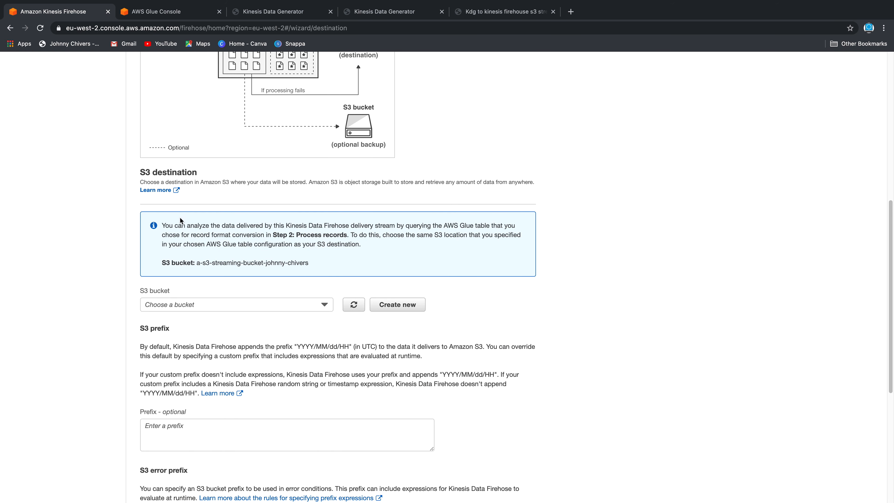
pyautogui.moveTo(193, 262); pyautogui.dragTo(308, 264)
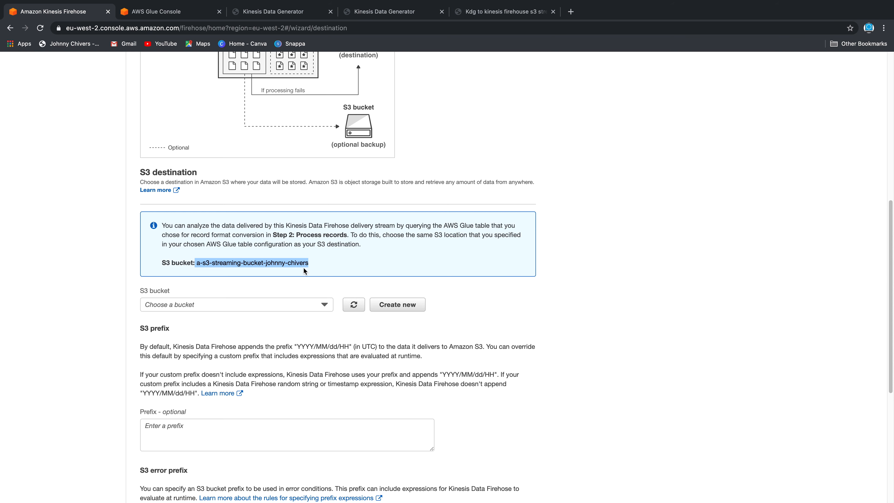
pyautogui.click(271, 304)
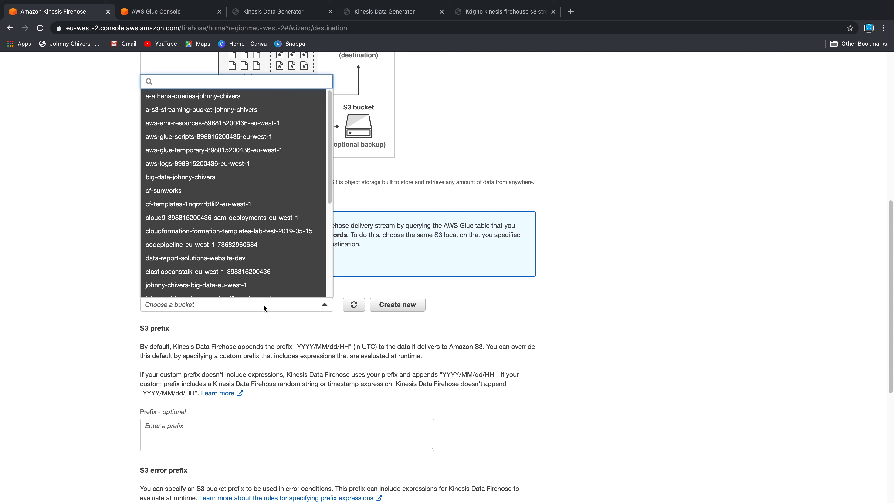
pyautogui.click(260, 112)
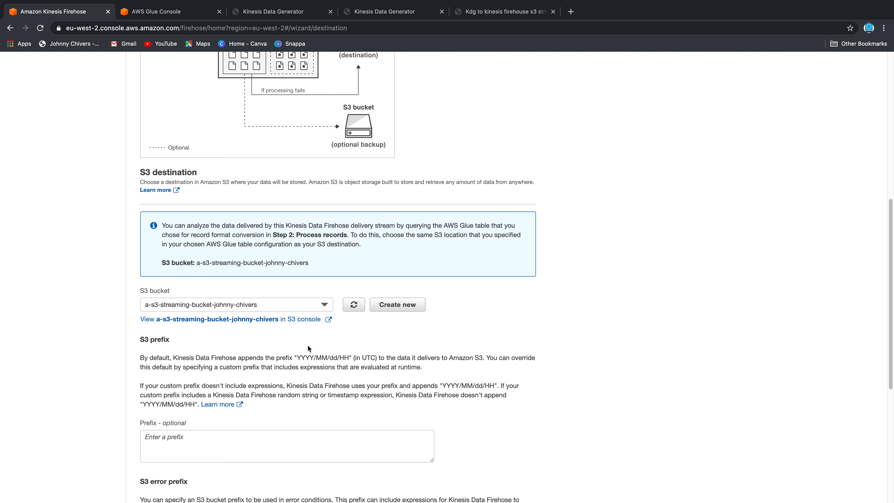
pyautogui.scroll(-4, 308, 349)
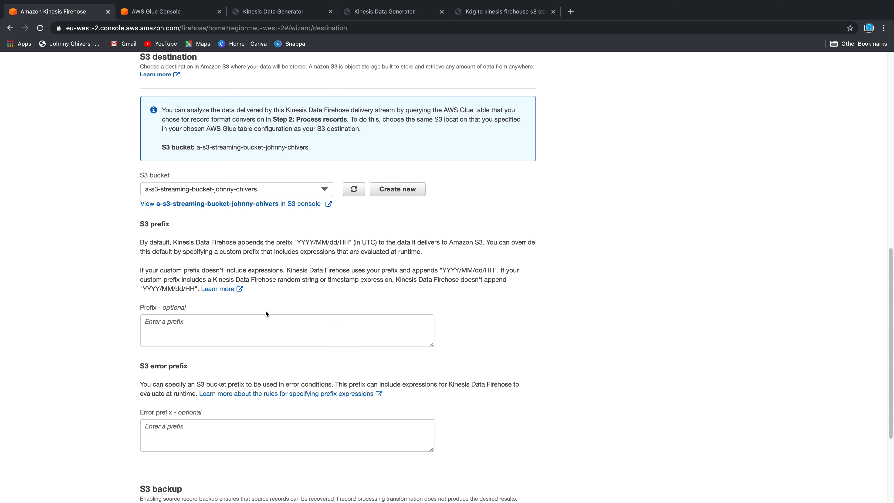
pyautogui.scroll(-4, 195, 393)
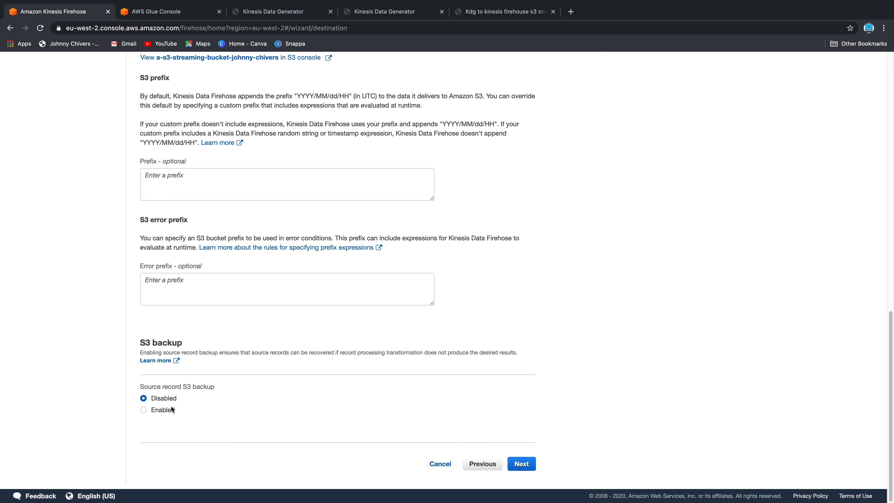
pyautogui.click(534, 469)
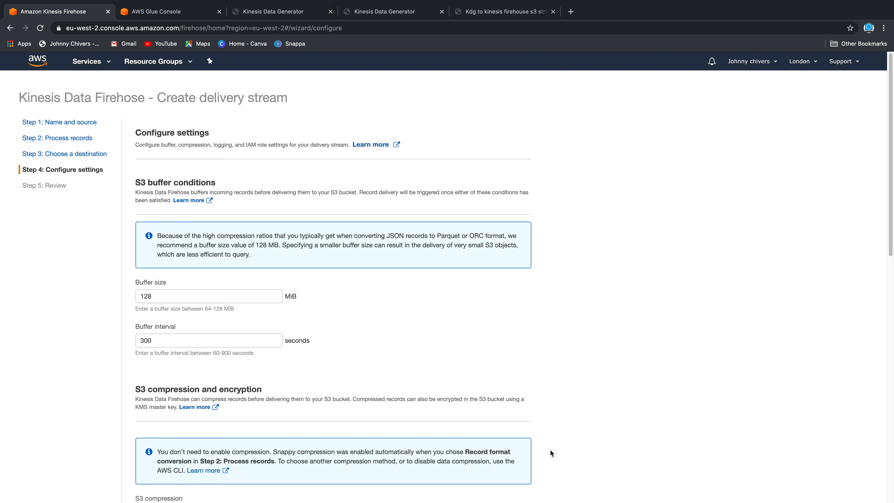
# Change the S3 buffer size to 64 MiB and the buffer interval to 60 seconds
pyautogui.scroll(-3, 200, 294)
pyautogui.scroll(3, 200, 294)
pyautogui.click(175, 295)
pyautogui.press('super+a')
pyautogui.press('BackSpace')
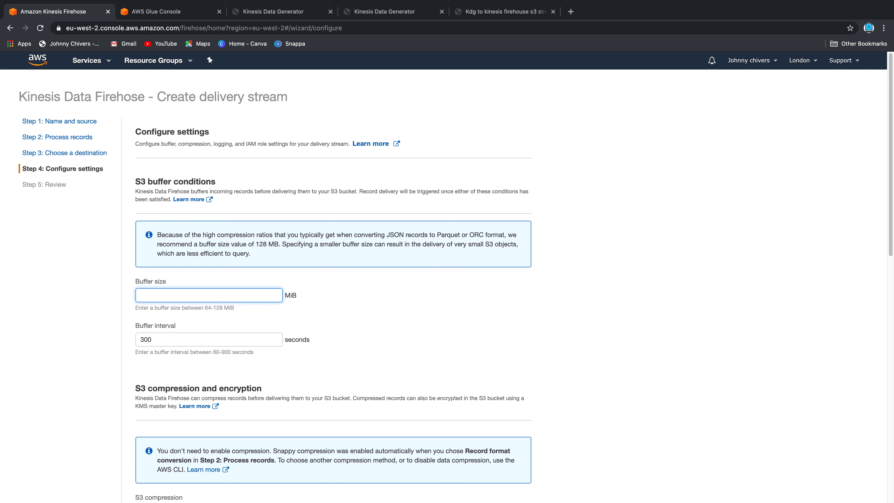
pyautogui.write('64')
pyautogui.click(140, 340)
pyautogui.press('super+a')
pyautogui.press('BackSpace')
pyautogui.write('60')
pyautogui.click(446, 324)
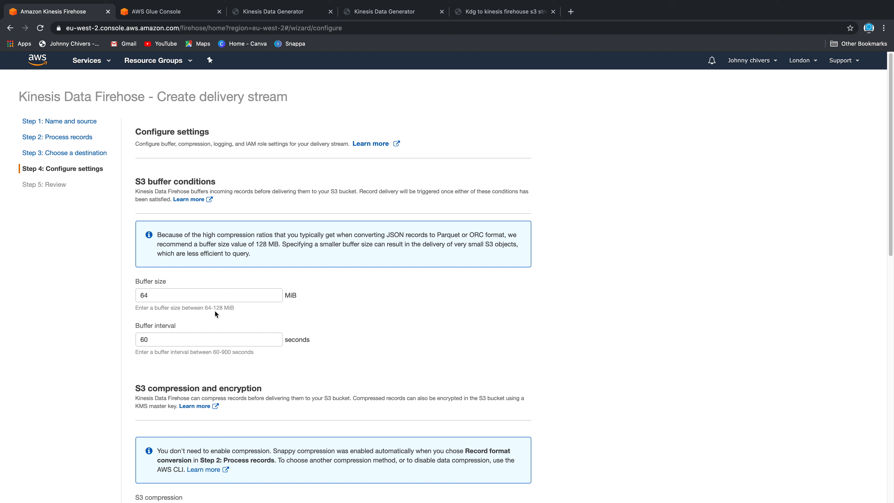
pyautogui.moveTo(214, 310); pyautogui.dragTo(228, 309)
pyautogui.click(216, 377)
pyautogui.moveTo(214, 354); pyautogui.dragTo(245, 354)
# Keep S3 encryption disabled, error logging enabled and the new IAM role, then go to Review
pyautogui.scroll(-1, 389, 357)
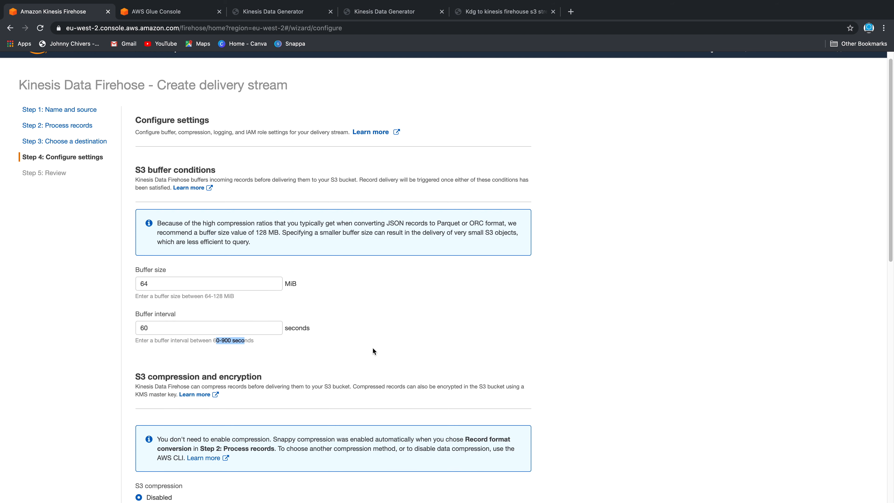
pyautogui.scroll(-5, 377, 347)
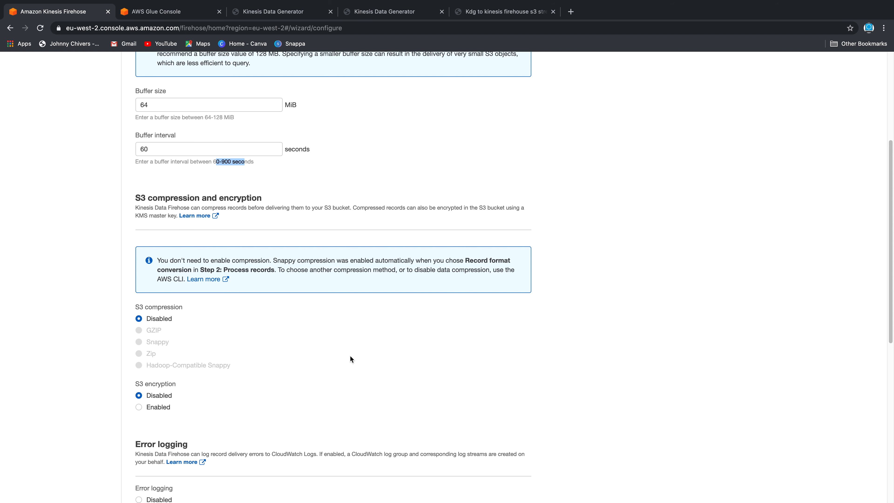
pyautogui.scroll(-1, 350, 355)
pyautogui.click(139, 361)
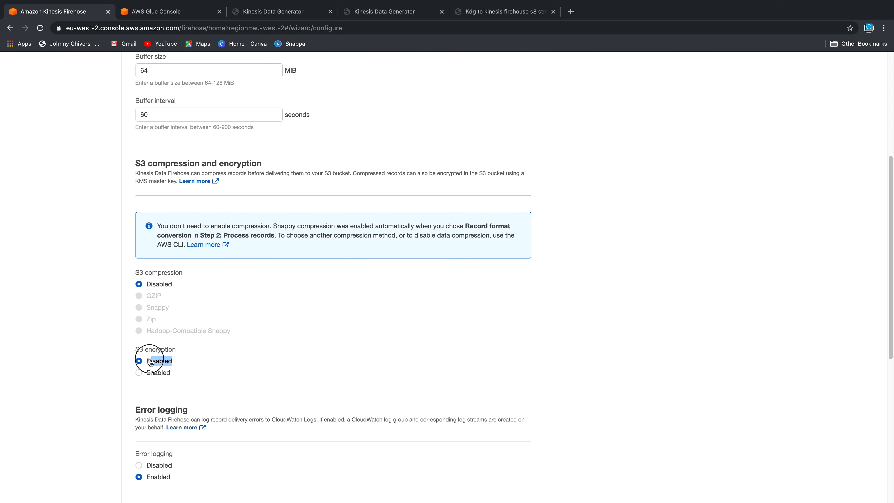
pyautogui.scroll(-1, 317, 372)
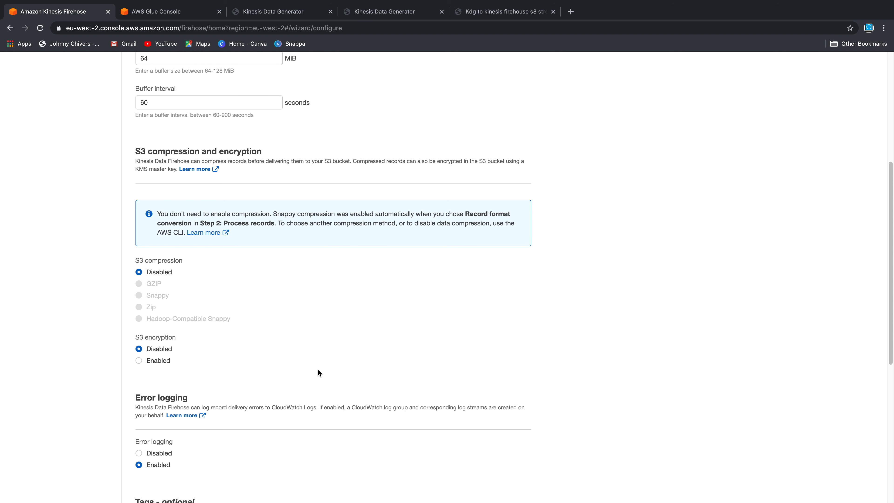
pyautogui.scroll(-7, 318, 371)
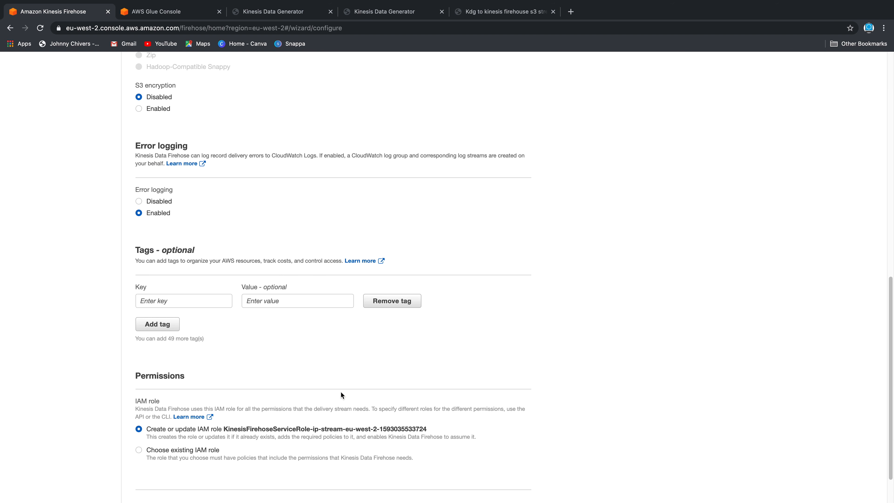
pyautogui.scroll(-1, 152, 391)
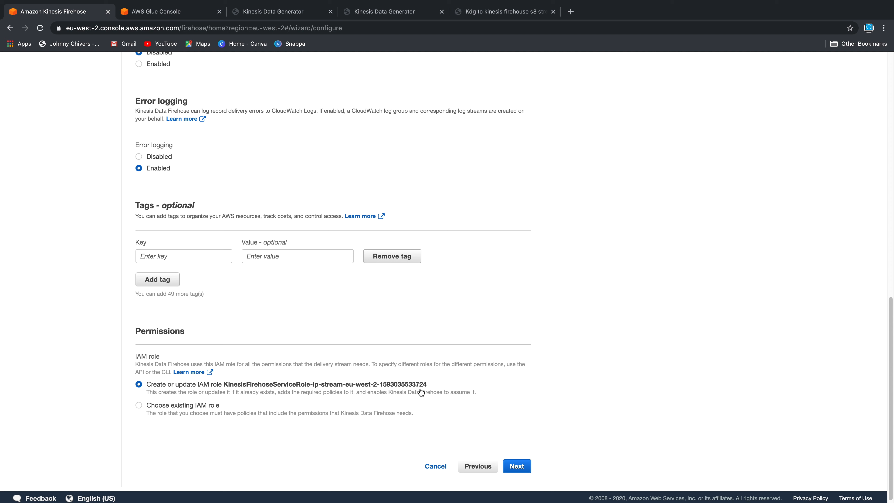
pyautogui.click(519, 466)
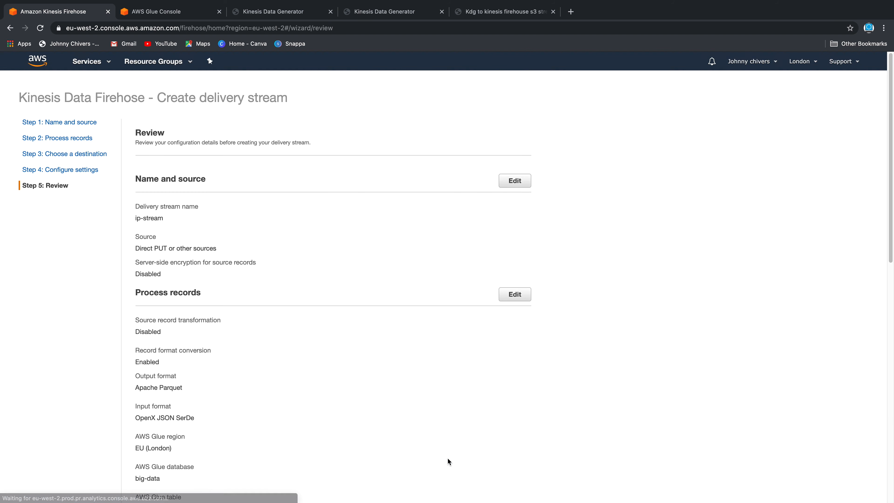
# Create the reviewed ip-stream delivery stream and confirm it is Active with an S3 destination
pyautogui.scroll(-15, 435, 273)
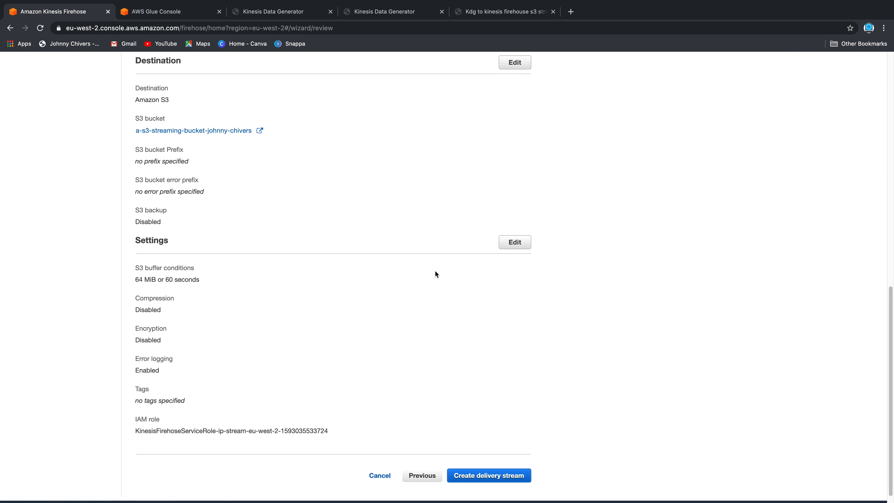
pyautogui.click(478, 461)
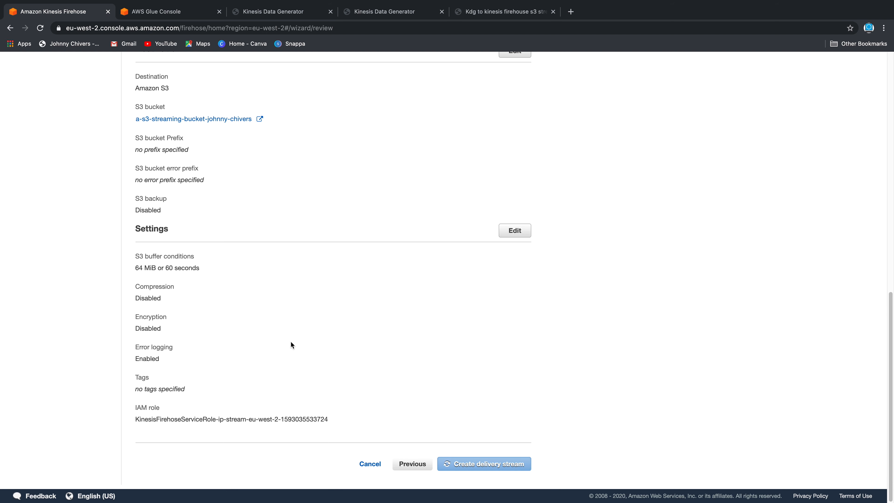
pyautogui.scroll(6, 291, 342)
pyautogui.scroll(-6, 286, 309)
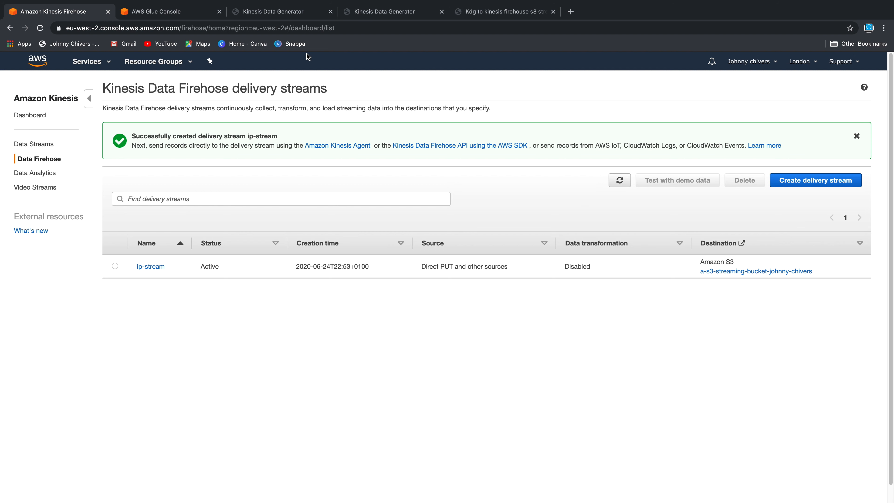
# Set the data generator to region eu-west-2, stream ip-stream, and 5 records per second
pyautogui.click(402, 14)
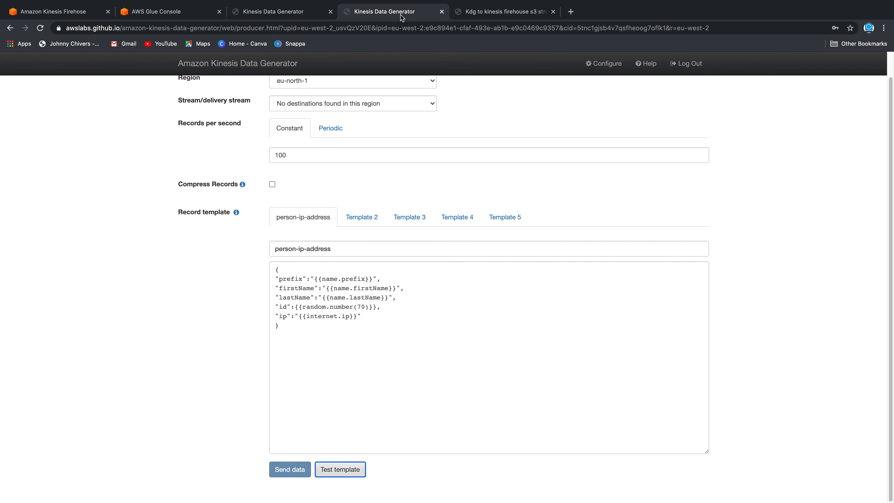
pyautogui.scroll(1, 181, 237)
pyautogui.click(408, 110)
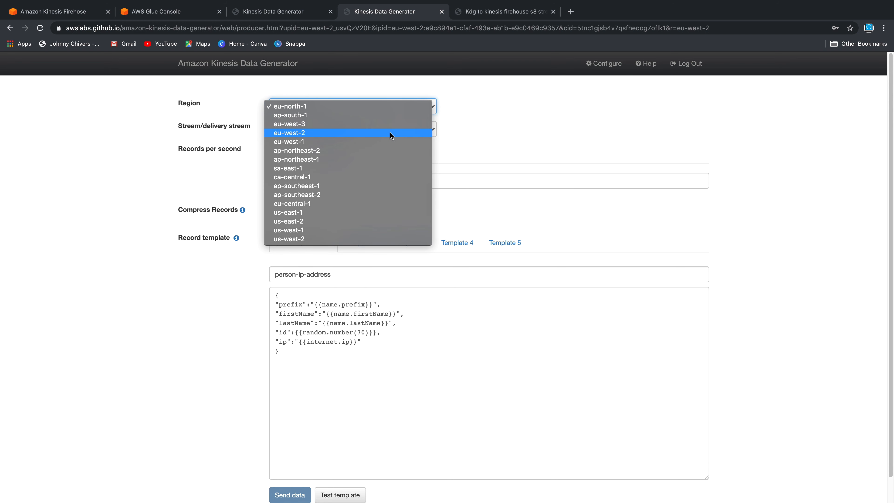
pyautogui.click(389, 133)
pyautogui.click(390, 135)
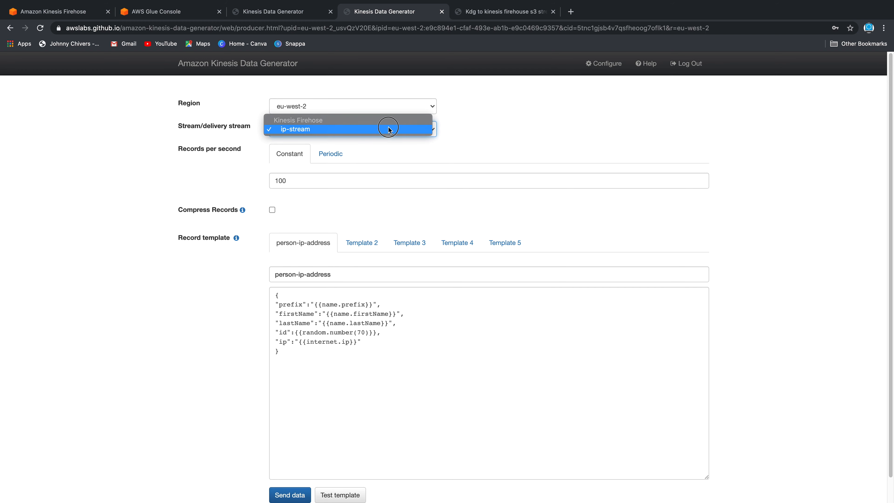
pyautogui.click(393, 132)
pyautogui.click(474, 126)
pyautogui.click(278, 180)
pyautogui.doubleClick(278, 180)
pyautogui.press('BackSpace')
pyautogui.write('5')
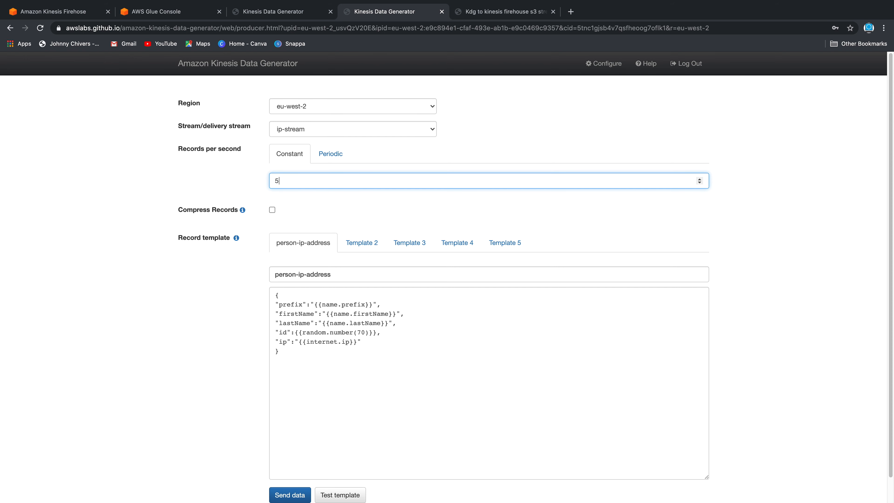
pyautogui.click(119, 184)
# Start sending test records to ip-stream, then return to the Glue ip-streaming table details
pyautogui.scroll(-2, 246, 242)
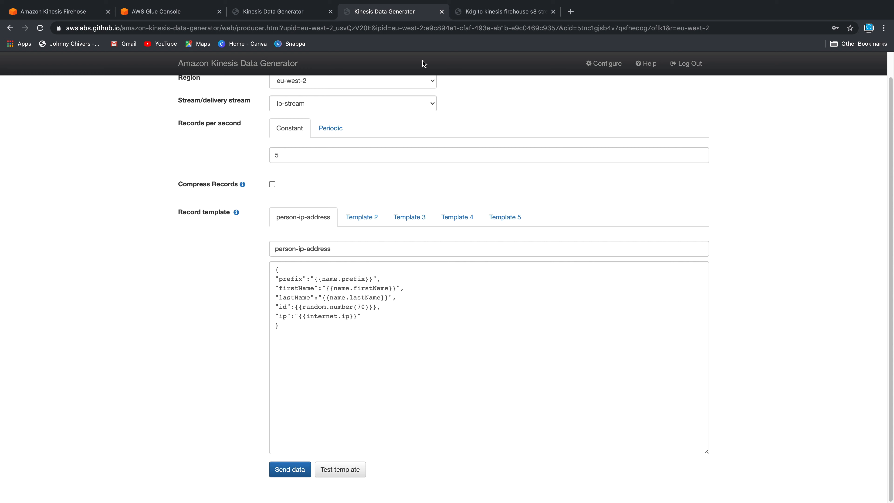
pyautogui.click(283, 469)
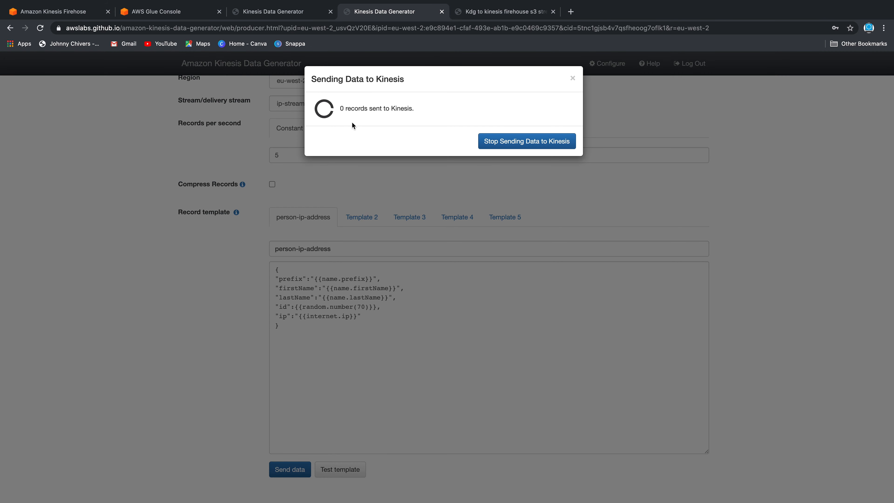
pyautogui.click(483, 14)
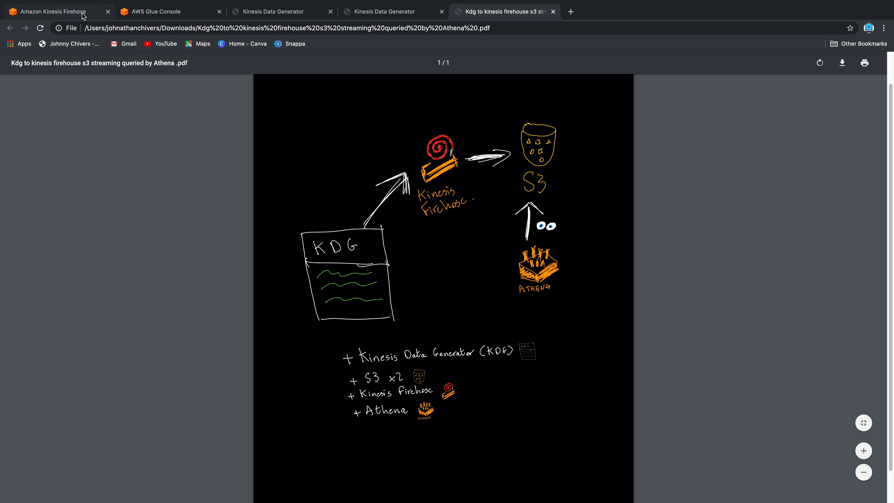
pyautogui.click(137, 15)
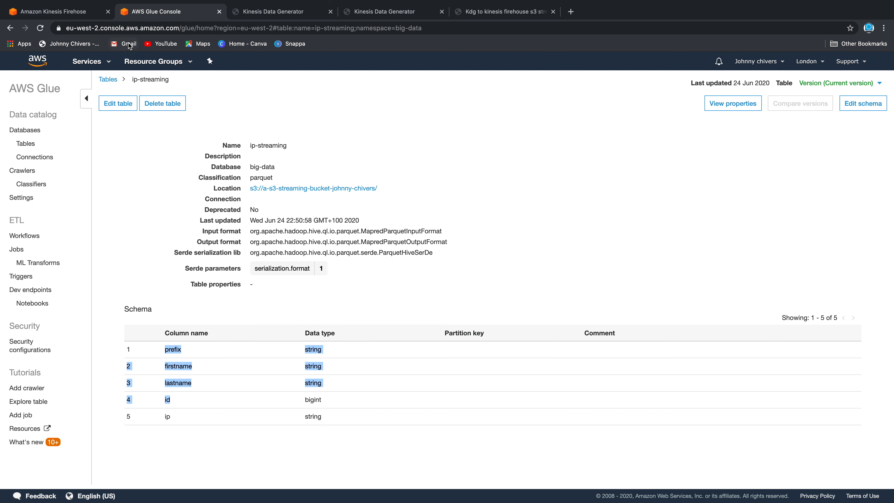
# Search for s3, open the streaming bucket, and refresh until a 2020 folder appears
pyautogui.click(104, 65)
pyautogui.write('s3')
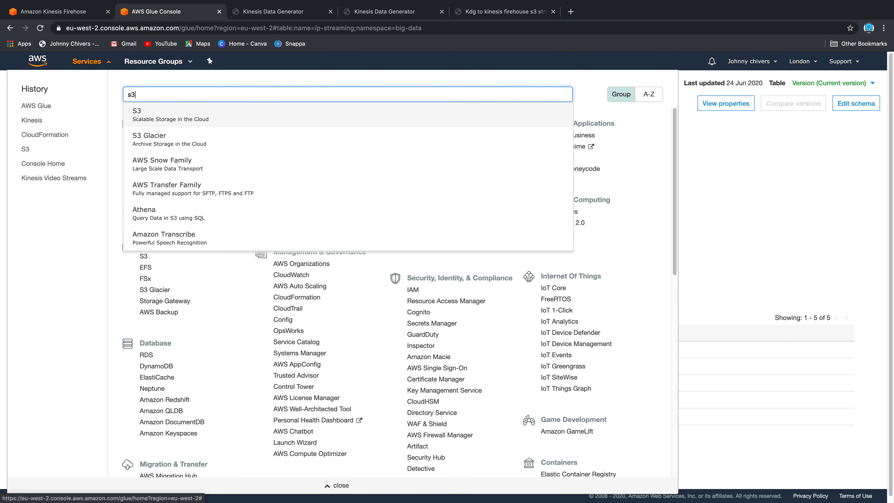
pyautogui.press('Return')
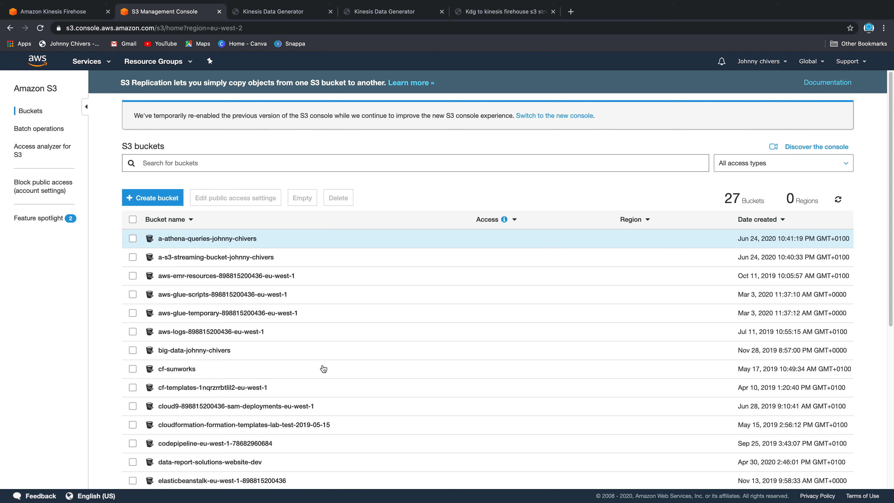
pyautogui.click(213, 258)
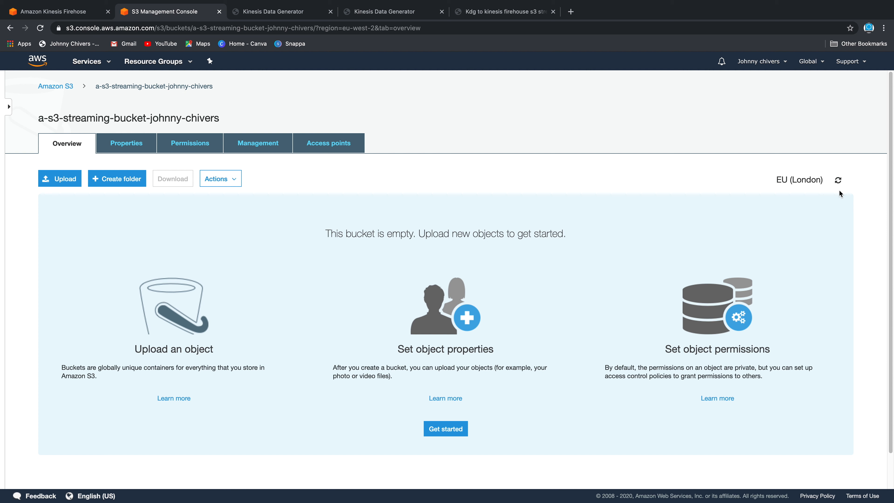
pyautogui.click(839, 180)
pyautogui.click(839, 181)
pyautogui.click(39, 28)
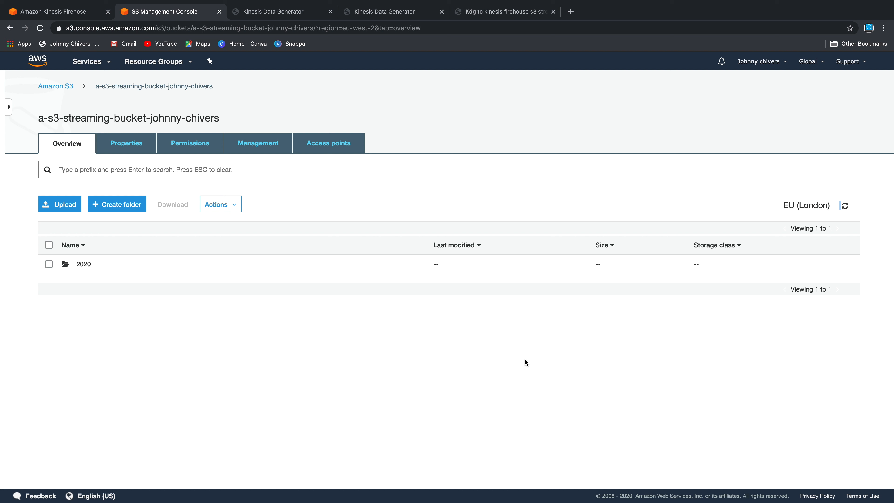
# Drill into the 2020/06/24/21 folder to find the first Parquet file, then stop the data generator
pyautogui.doubleClick(84, 265)
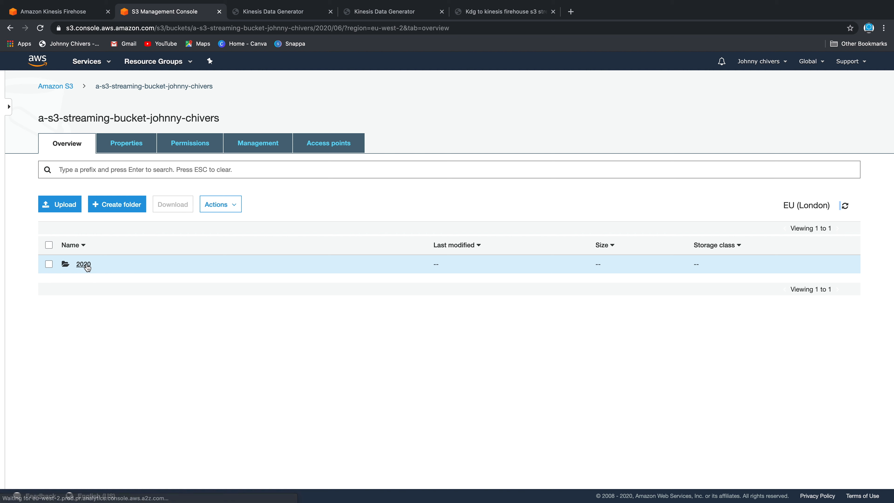
pyautogui.doubleClick(82, 267)
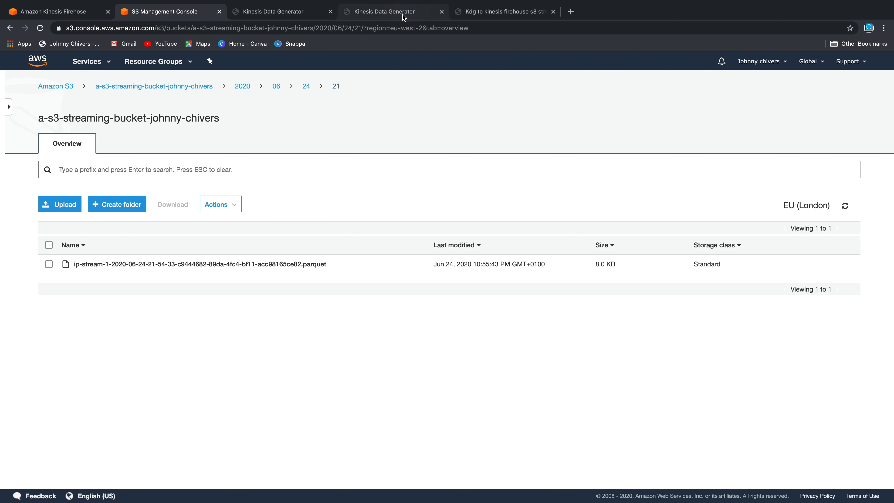
pyautogui.click(392, 12)
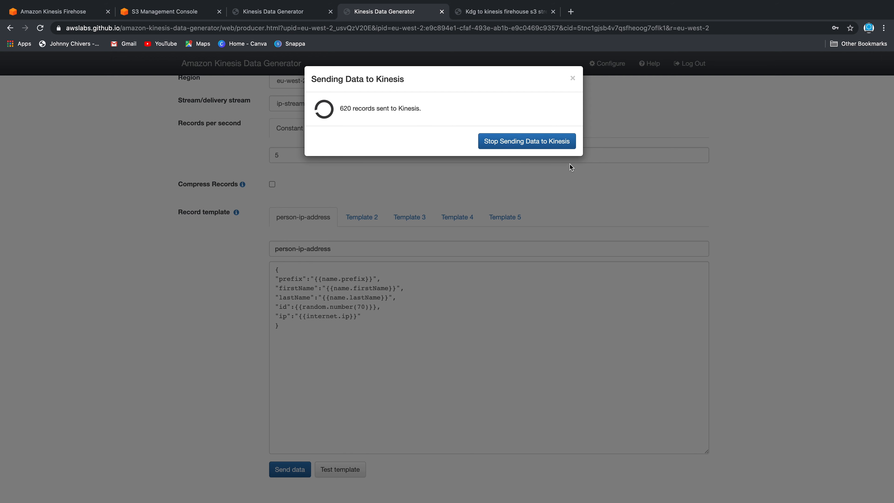
pyautogui.click(553, 141)
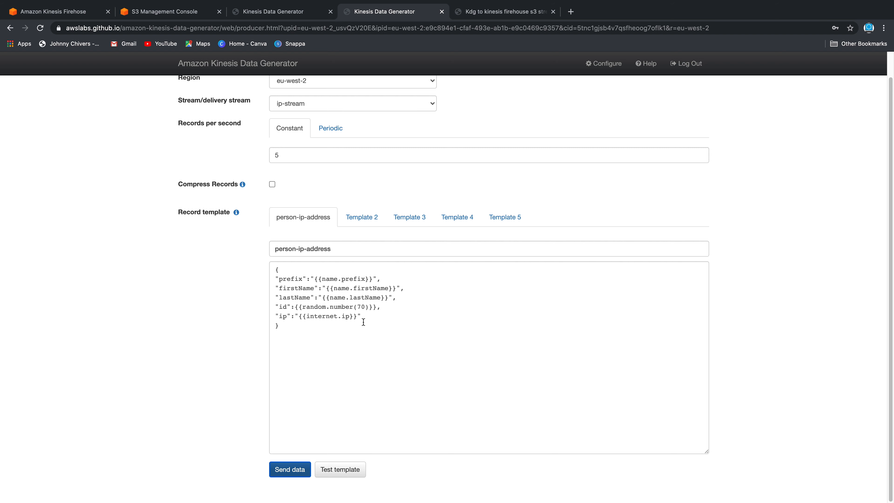
# Refresh the 2020/06/24/21 folder to see a second file, then download the first 8.0 KB Parquet file
pyautogui.click(188, 17)
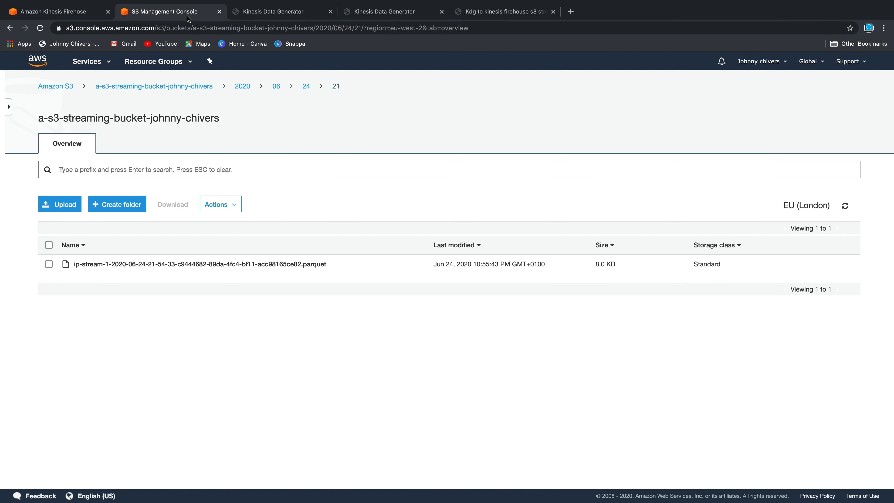
pyautogui.click(845, 207)
pyautogui.click(846, 207)
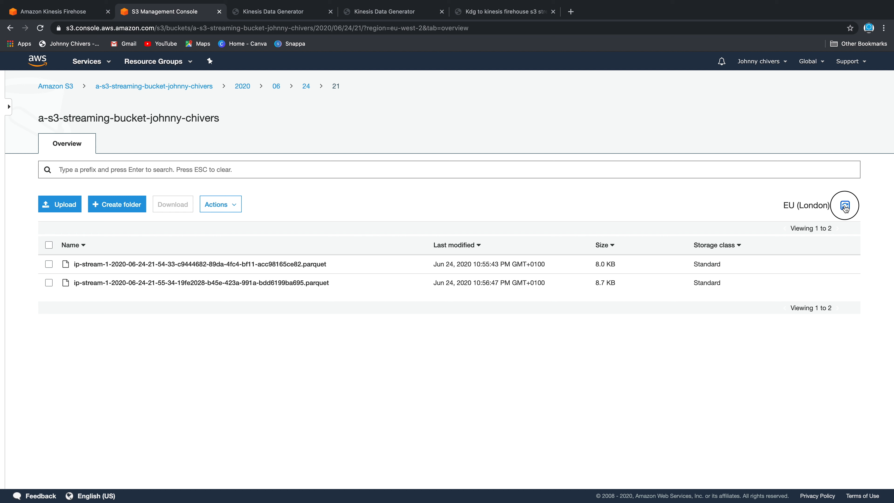
pyautogui.click(312, 264)
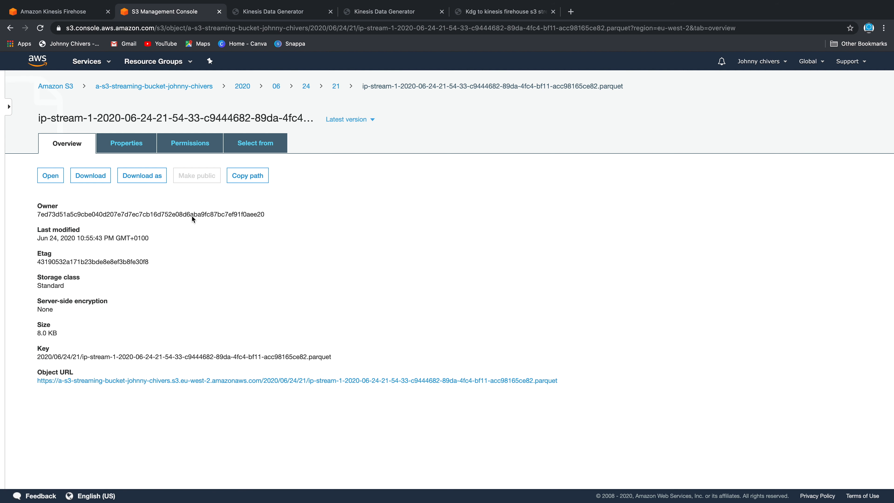
pyautogui.click(90, 175)
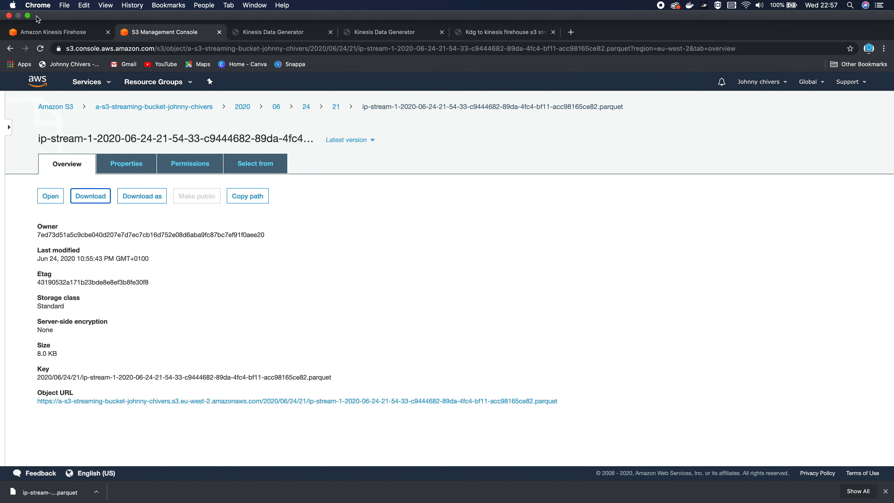
pyautogui.click(29, 16)
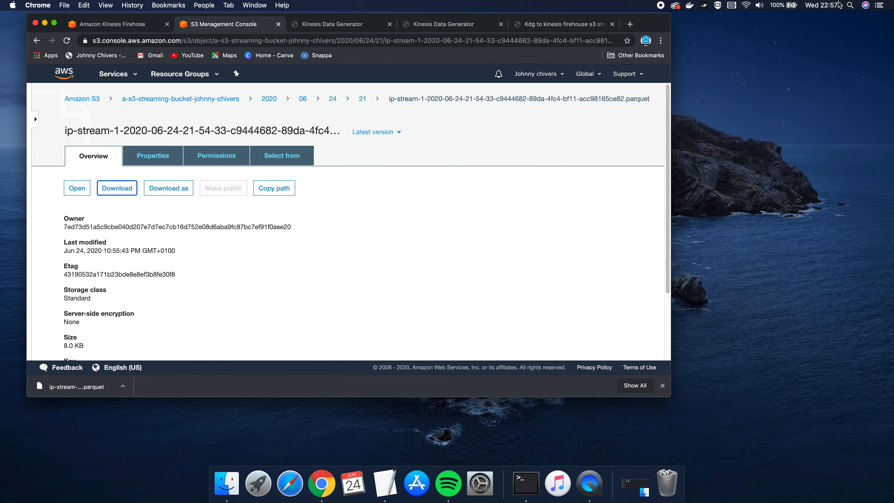
# Launch Terminal from system search, then move it to the right and enlarge it
pyautogui.click(851, 5)
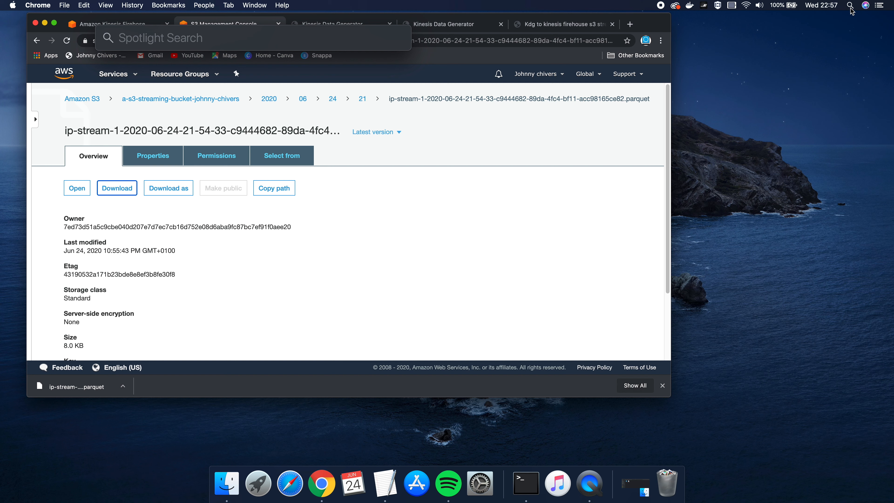
pyautogui.write('terminal')
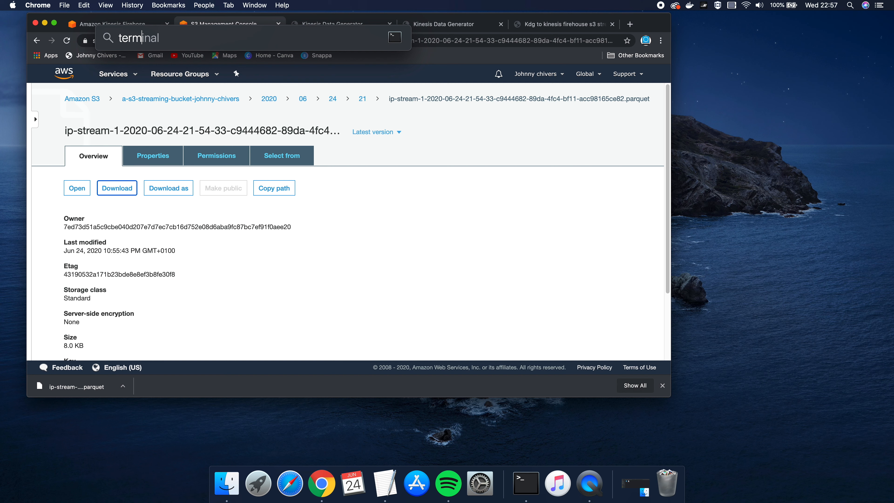
pyautogui.press('Return')
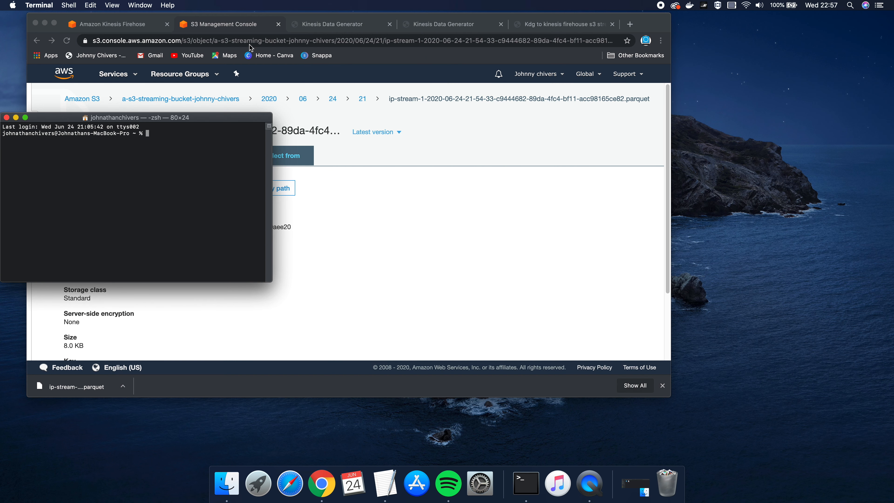
pyautogui.moveTo(208, 118); pyautogui.dragTo(653, 162)
pyautogui.moveTo(716, 327); pyautogui.dragTo(829, 424)
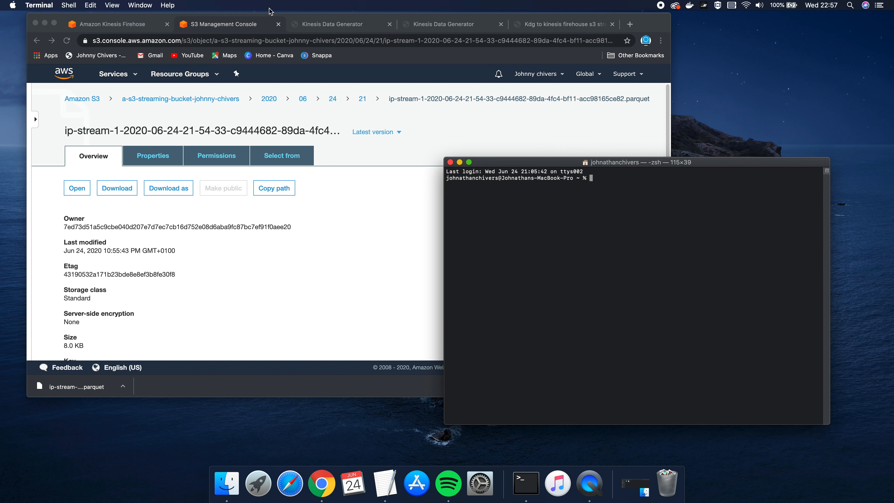
# Preview the data generator's sample records, return to the S3 object overview, and bring Terminal forward
pyautogui.click(362, 24)
pyautogui.click(436, 24)
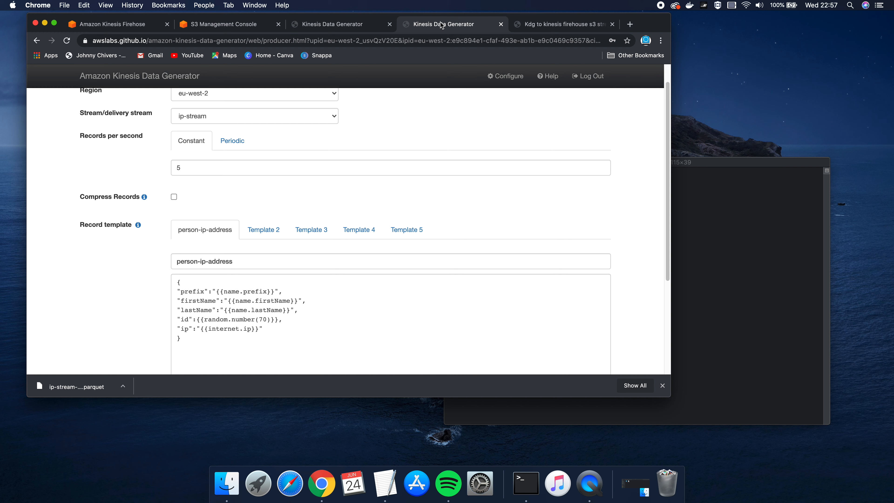
pyautogui.scroll(-5, 260, 331)
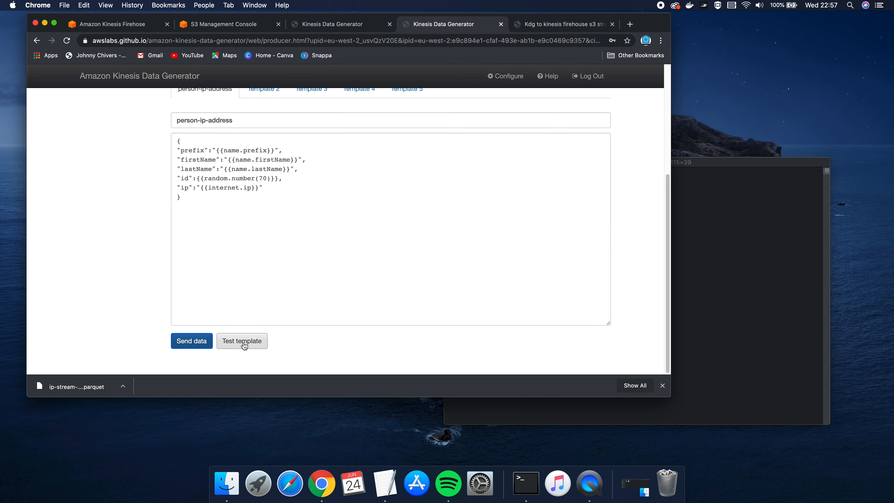
pyautogui.click(243, 342)
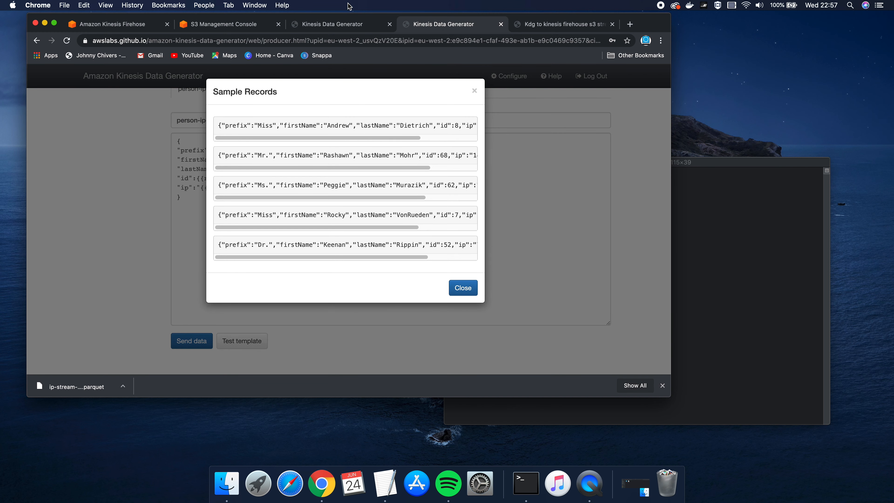
pyautogui.click(344, 24)
pyautogui.click(521, 25)
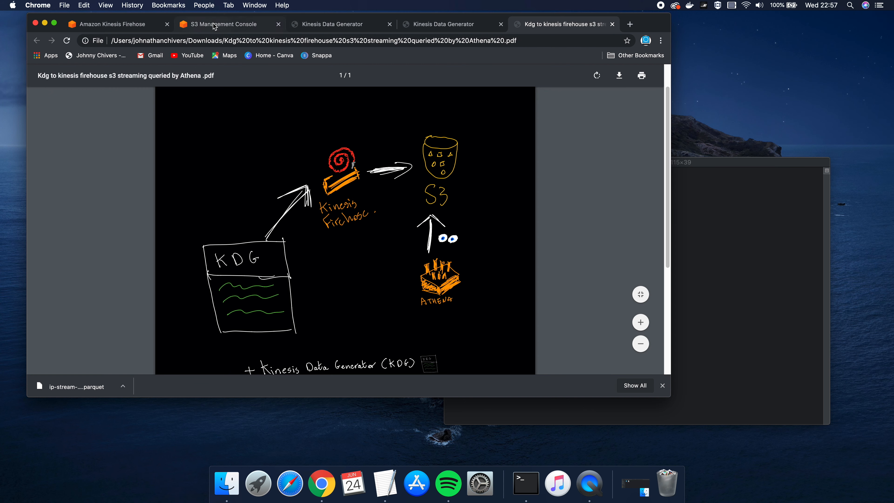
pyautogui.click(222, 24)
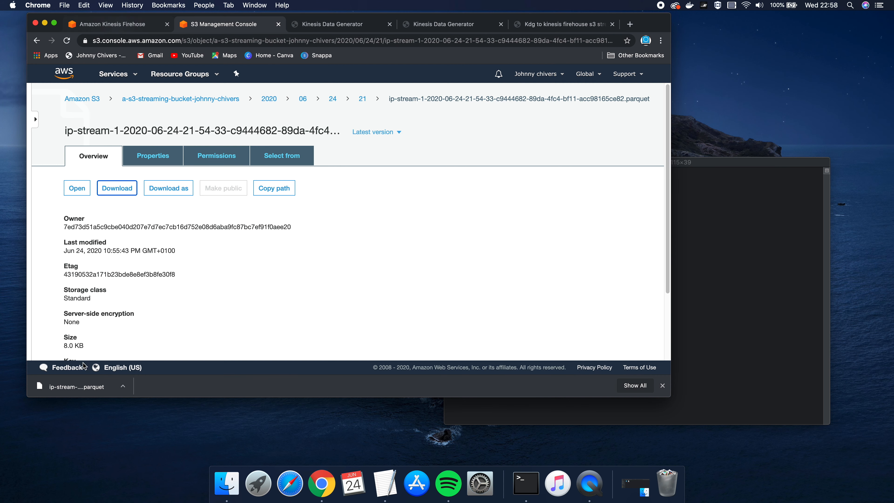
pyautogui.click(711, 272)
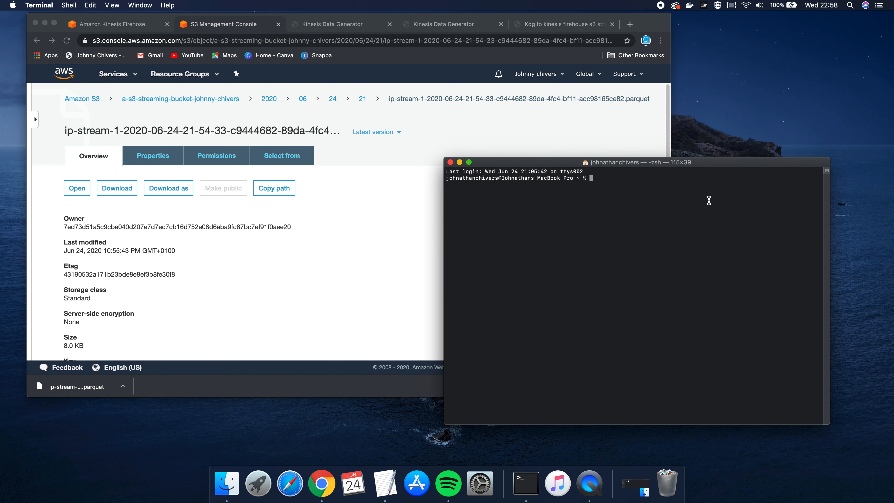
pyautogui.write('vi')
pyautogui.write('m')
pyautogui.moveTo(80, 387); pyautogui.dragTo(804, 229)
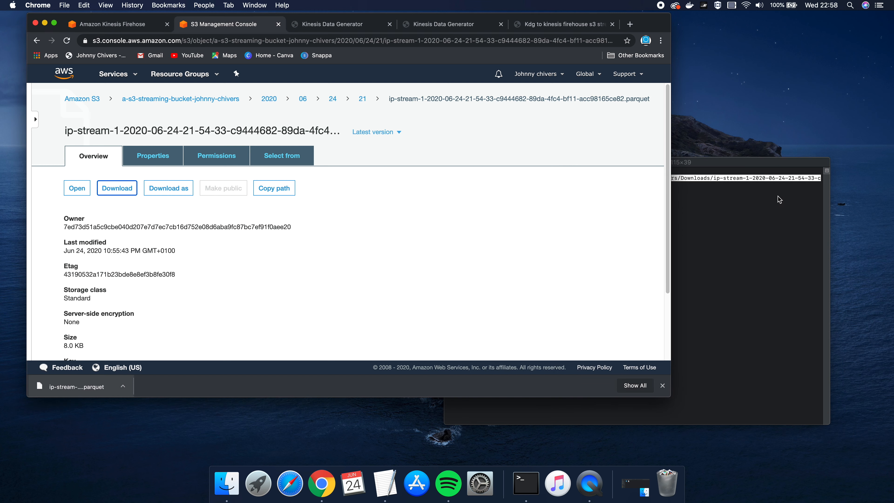
pyautogui.click(740, 165)
pyautogui.press('Return')
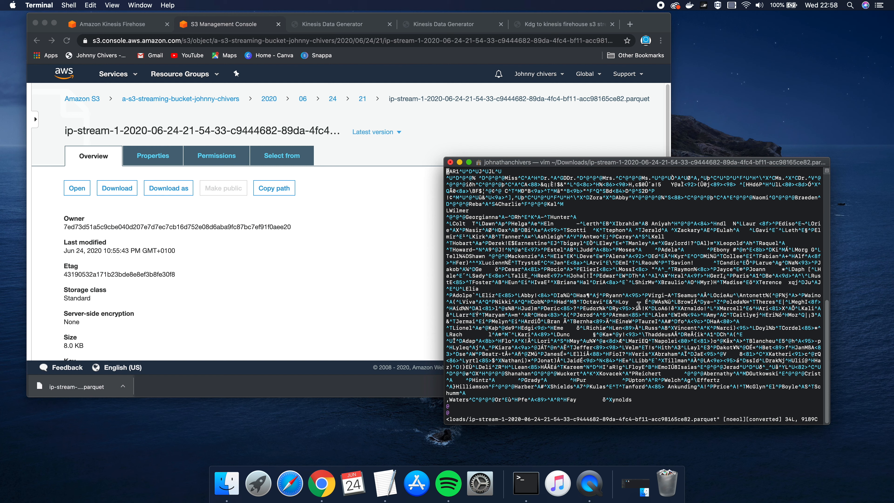
pyautogui.press('g')
pyautogui.press('g')
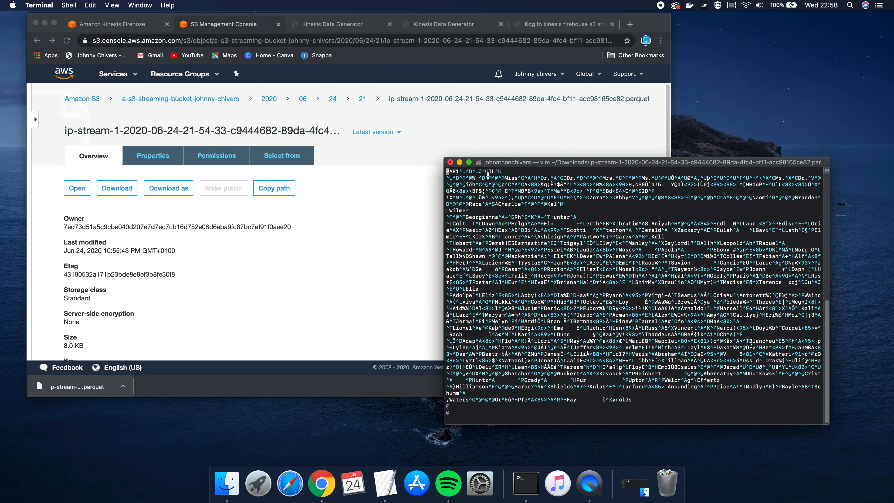
pyautogui.click(469, 162)
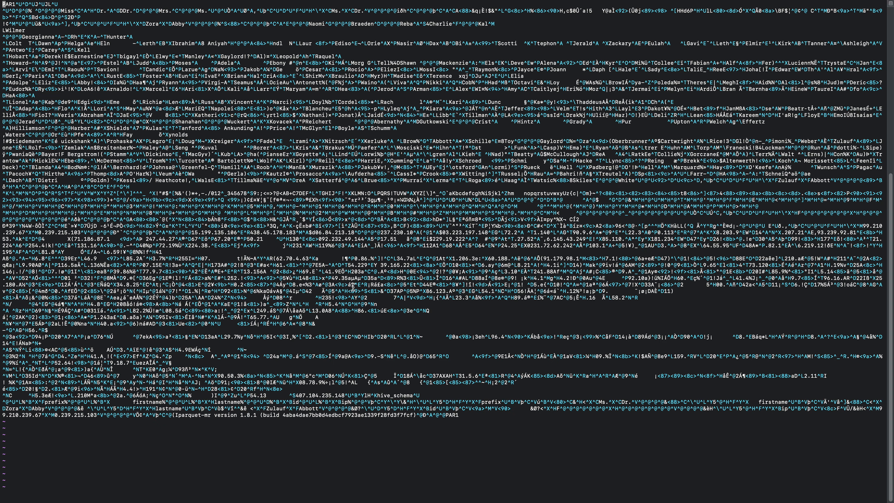
pyautogui.write(':q')
pyautogui.press('Return')
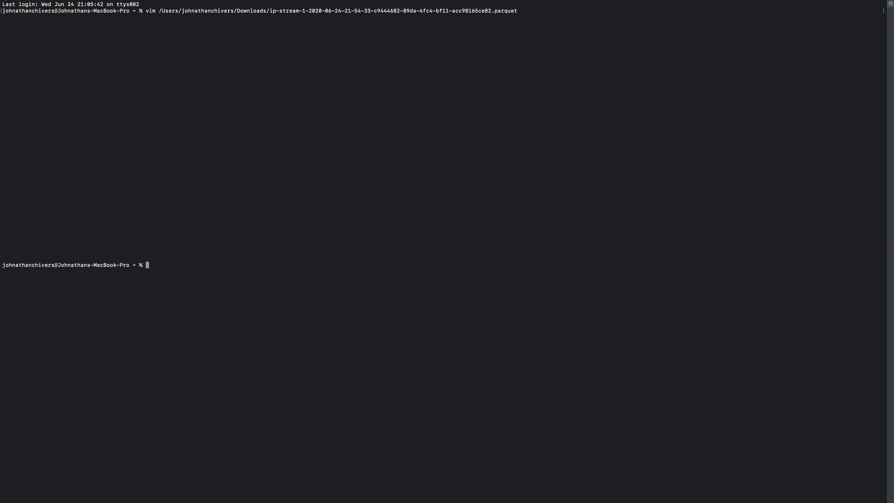
pyautogui.write('clear')
pyautogui.press('Return')
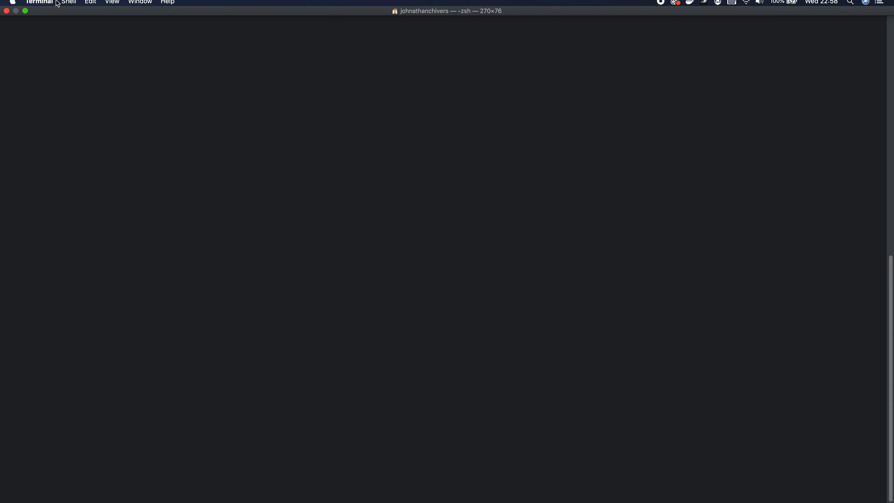
pyautogui.click(26, 17)
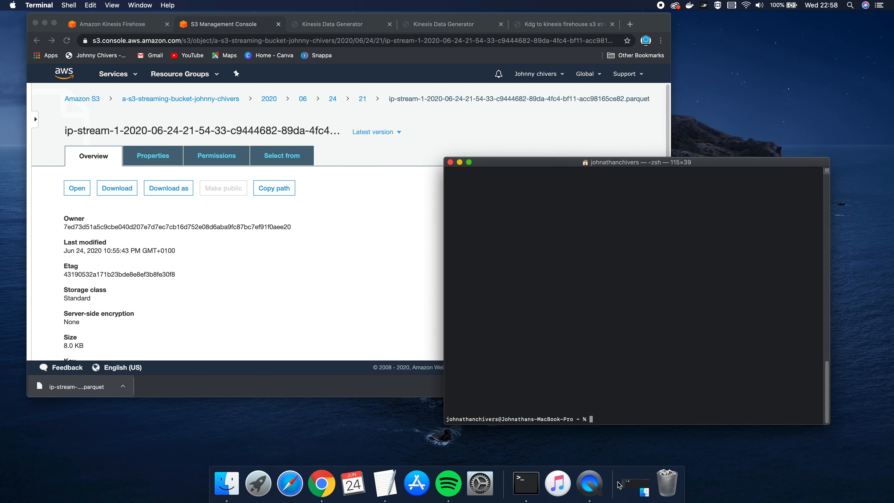
# Clear the screen and run parquet-tools cat -json on the downloaded Parquet file
pyautogui.write('clear')
pyautogui.press('Return')
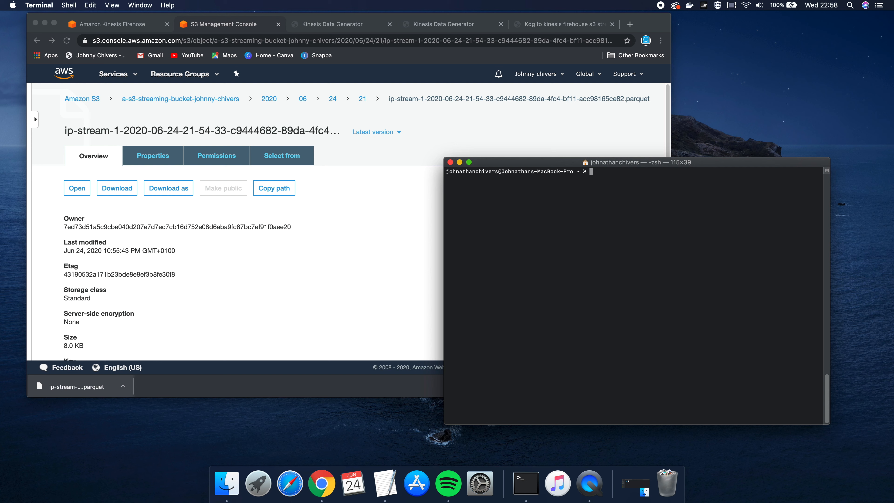
pyautogui.write('parquet-tools cat -json')
pyautogui.moveTo(99, 384); pyautogui.dragTo(751, 216)
pyautogui.click(749, 164)
pyautogui.click(682, 201)
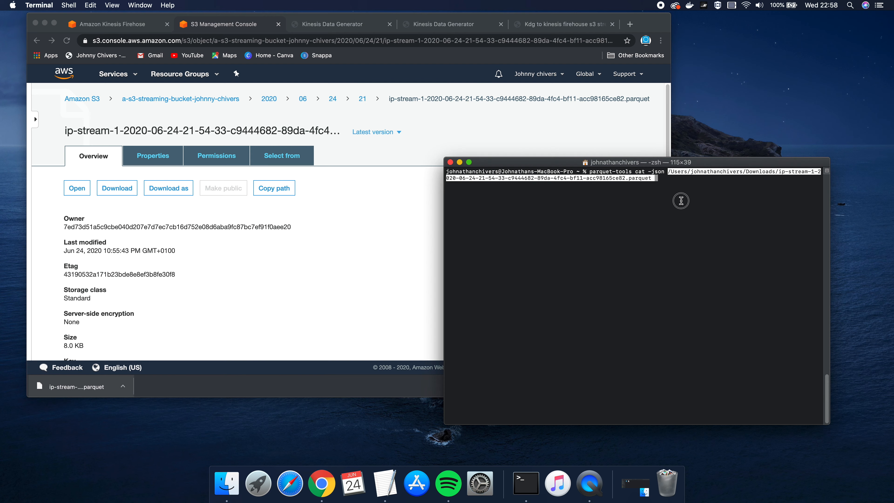
pyautogui.press('Return')
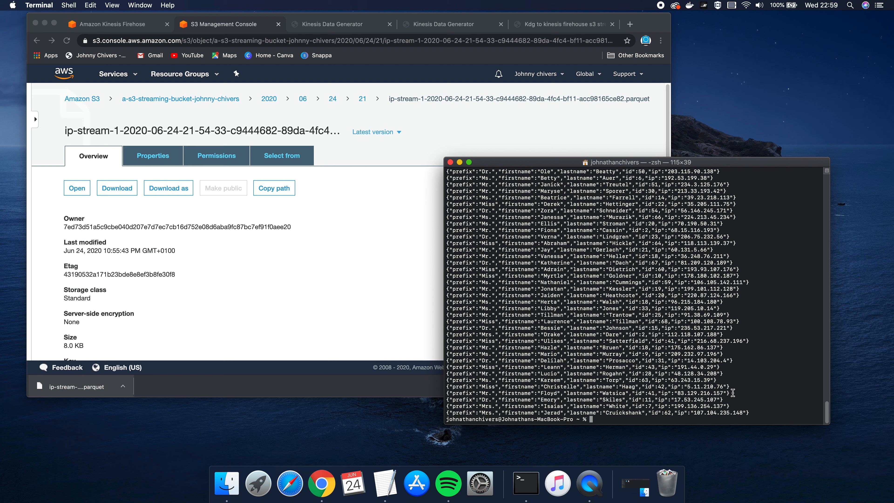
# Highlight lines of the printed JSON person records, then close the Terminal window
pyautogui.moveTo(770, 412); pyautogui.dragTo(459, 213)
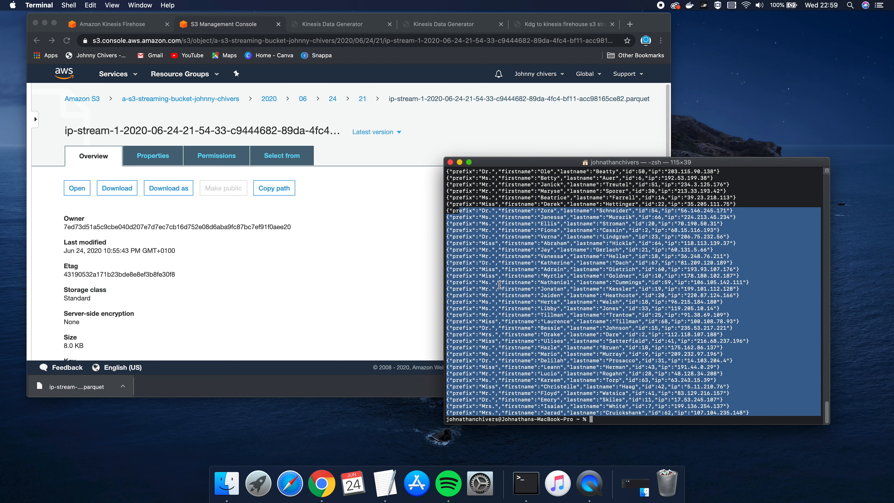
pyautogui.click(469, 251)
pyautogui.moveTo(737, 243); pyautogui.dragTo(440, 243)
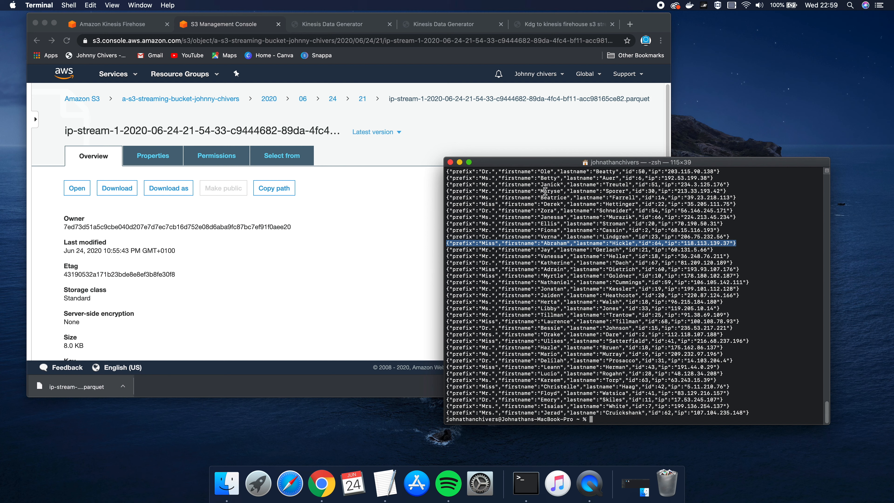
pyautogui.click(450, 163)
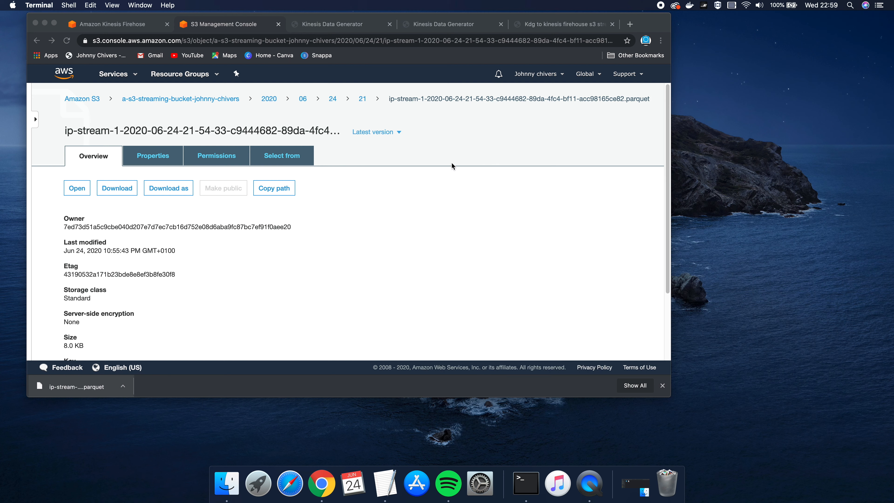
# Make Chrome full screen, close the sample records preview, and show the Firehose delivery streams with Services open
pyautogui.click(54, 23)
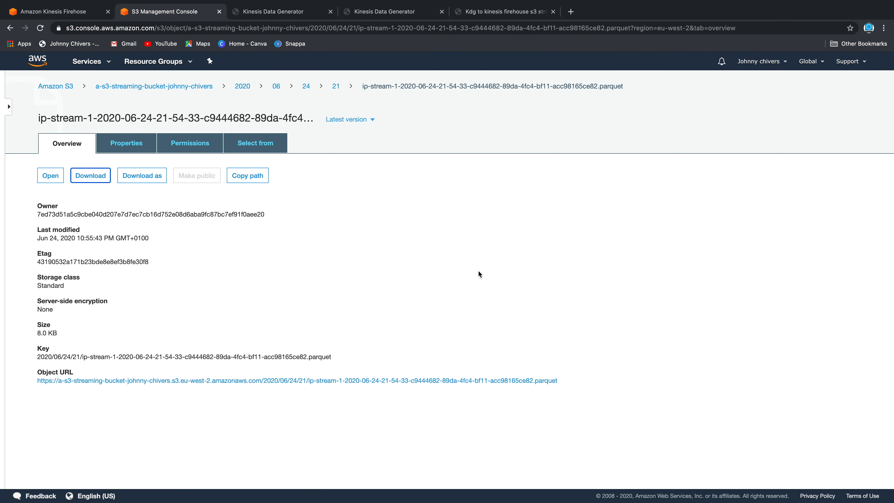
pyautogui.click(374, 11)
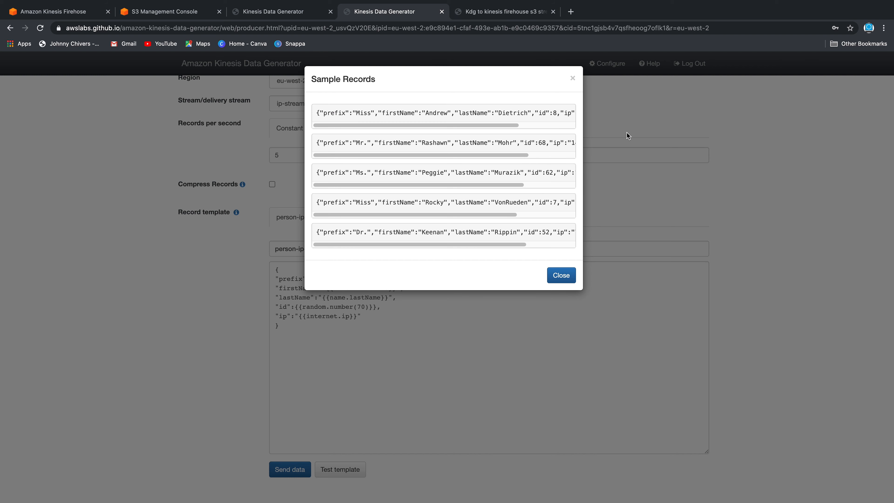
pyautogui.click(573, 79)
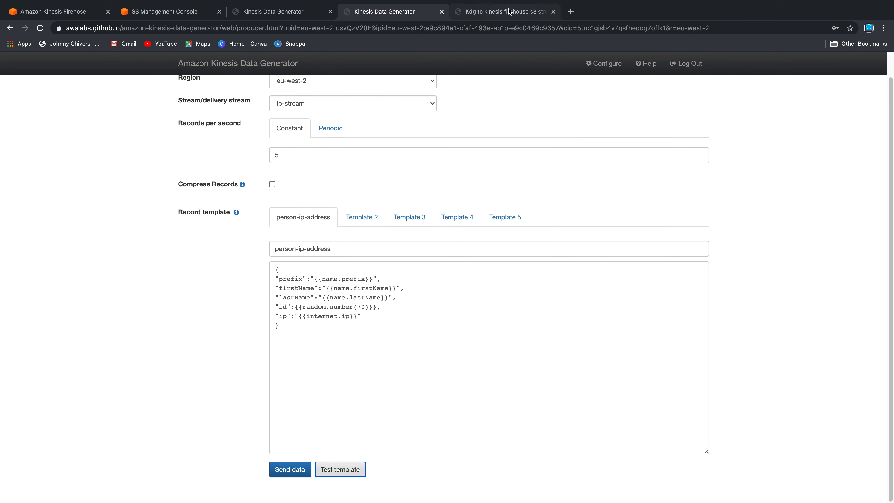
pyautogui.click(510, 11)
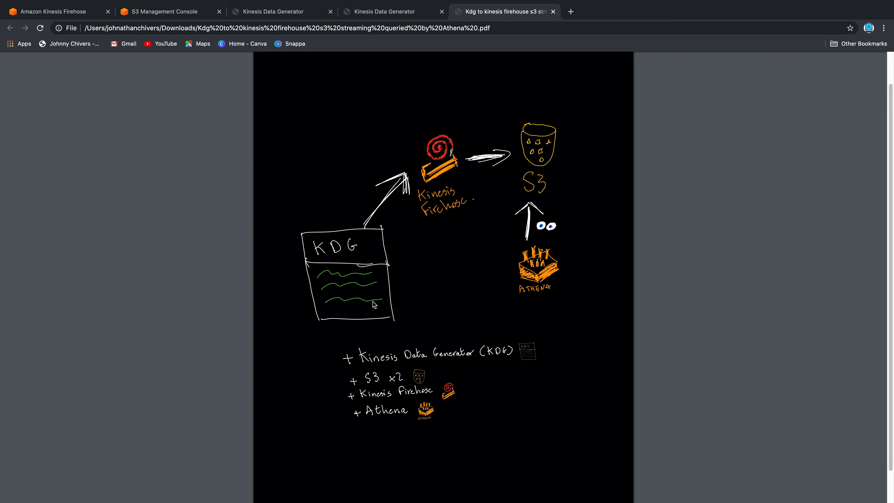
pyautogui.click(65, 11)
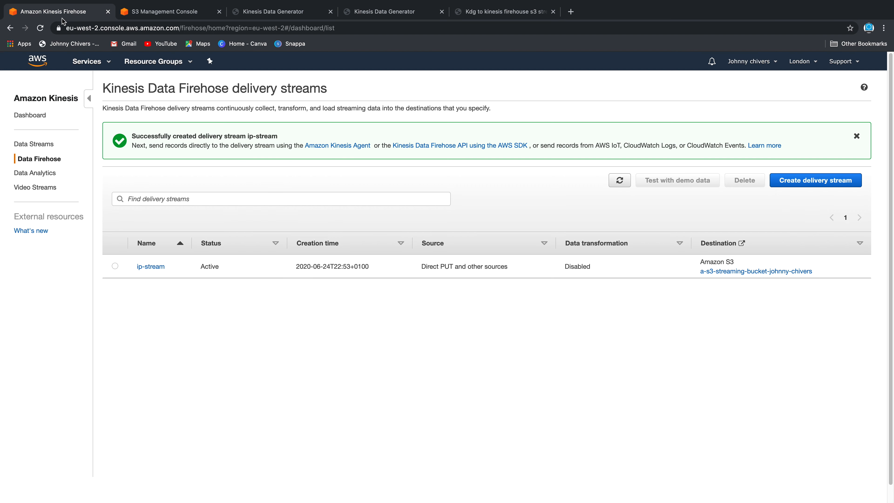
pyautogui.click(88, 60)
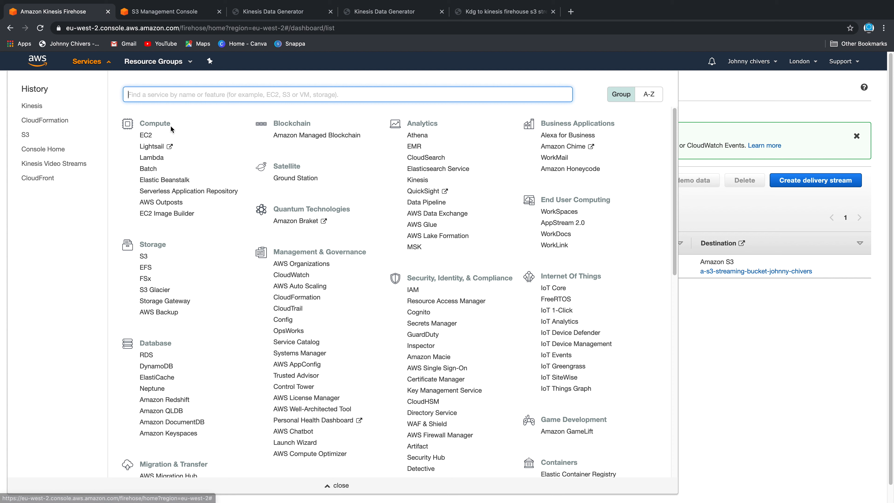
# Search Services for athena, fixing a typo, and enter the query editor via Get Started
pyautogui.write('anthena')
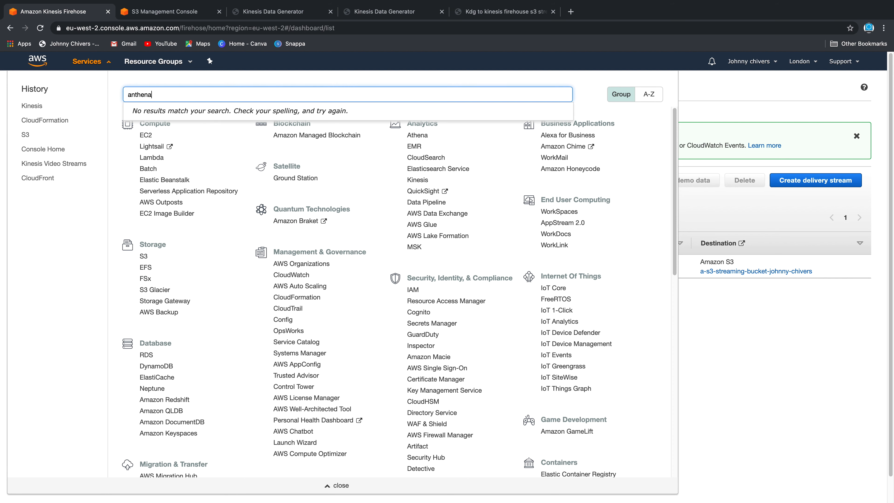
pyautogui.press('BackSpace')
pyautogui.press('BackSpace')
pyautogui.press('BackSpace')
pyautogui.press('BackSpace')
pyautogui.press('BackSpace')
pyautogui.write('then')
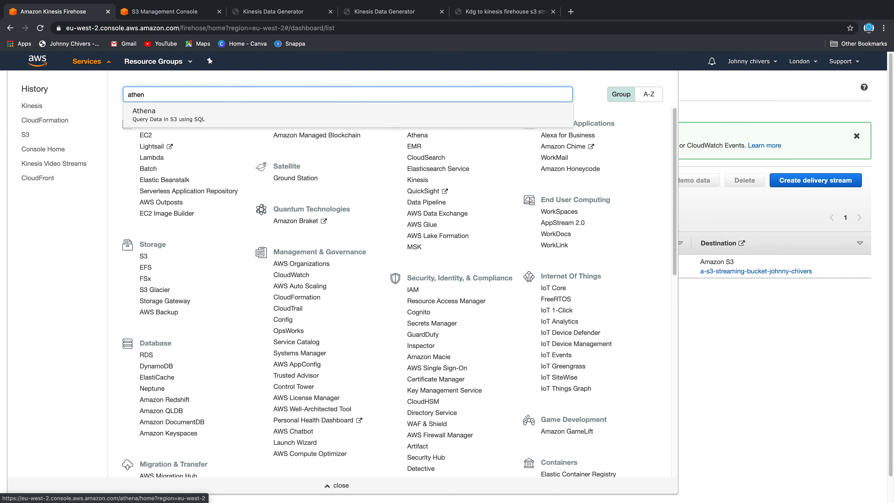
pyautogui.press('Return')
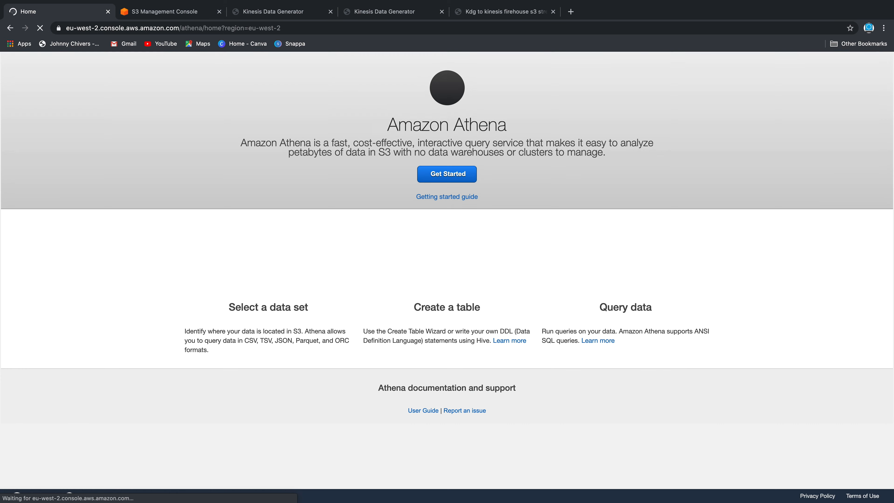
pyautogui.click(434, 196)
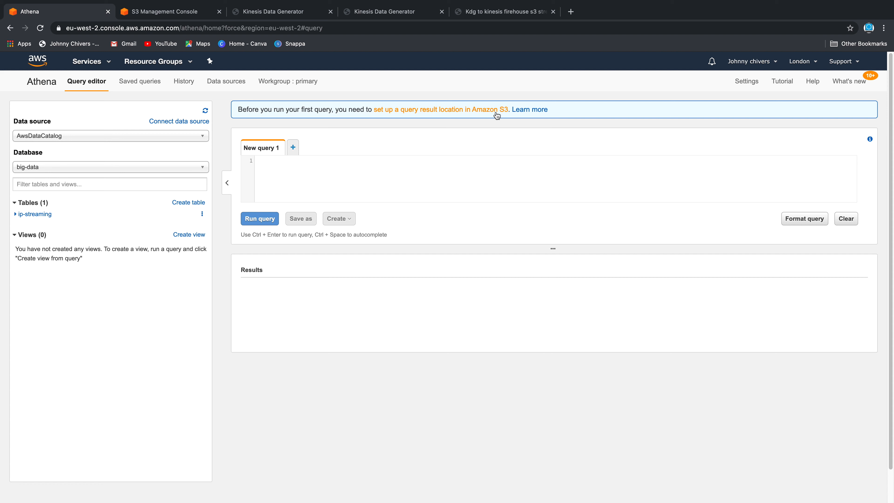
# Open Athena's result location settings and copy the athena-queries bucket name from the S3 console
pyautogui.click(470, 110)
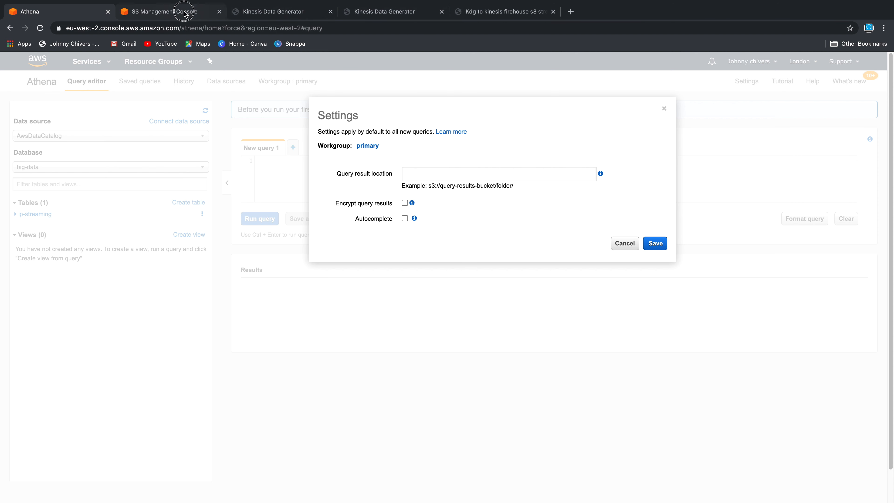
pyautogui.click(199, 16)
pyautogui.click(67, 87)
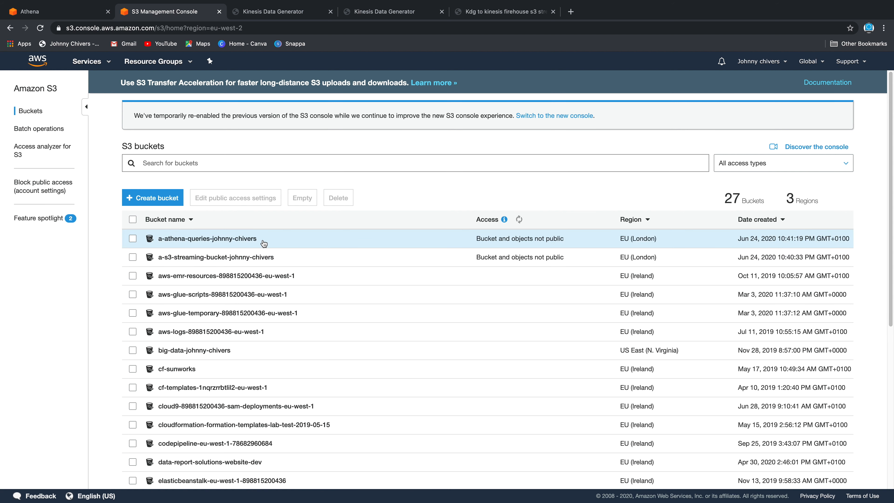
pyautogui.click(160, 240)
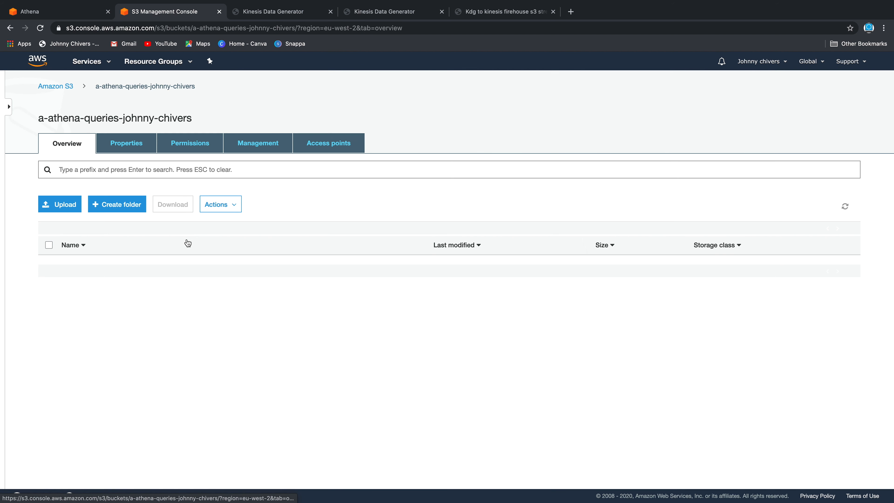
pyautogui.moveTo(196, 123); pyautogui.dragTo(34, 123)
pyautogui.press('super+c')
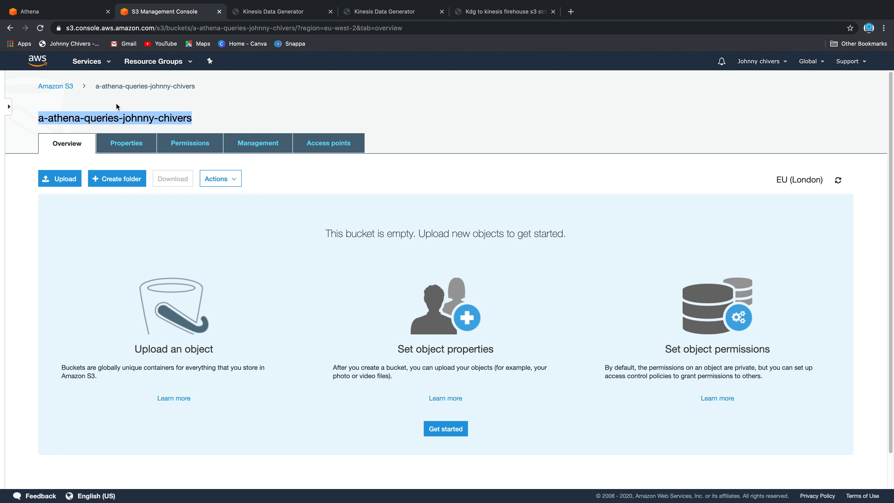
pyautogui.click(278, 11)
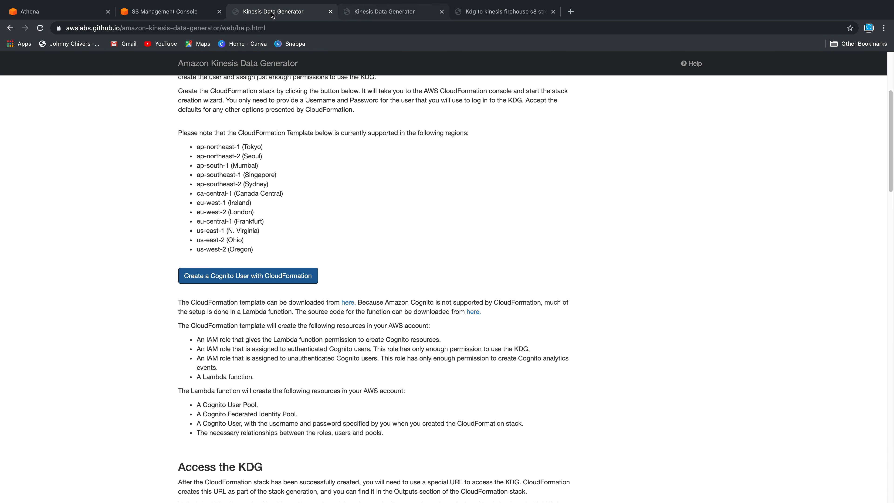
# Enter the query result location as s3:// followed by the pasted athena-queries bucket name
pyautogui.click(55, 14)
pyautogui.click(464, 176)
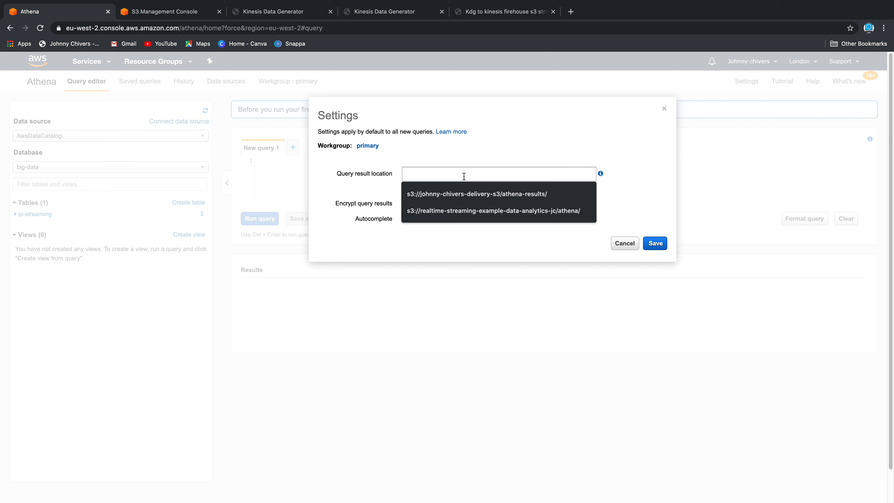
pyautogui.write('s3://')
pyautogui.press('super+v')
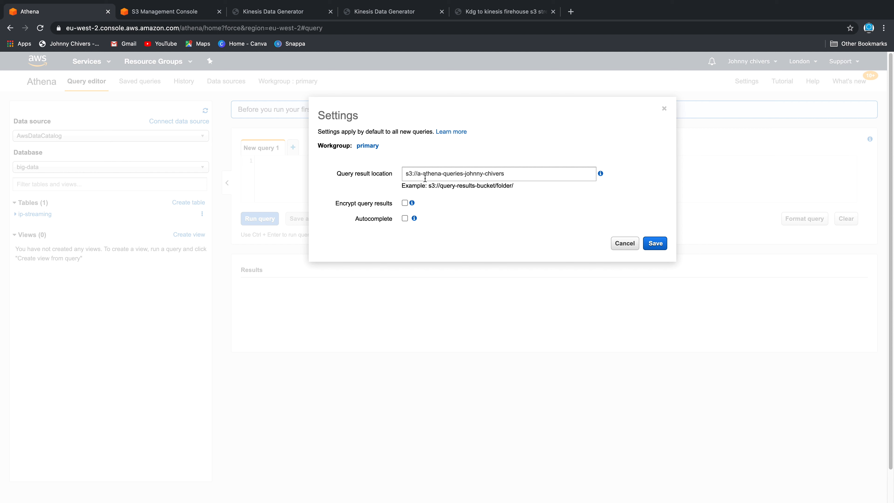
# Finish the result location path with a trailing / and save it
pyautogui.click(518, 178)
pyautogui.moveTo(518, 172); pyautogui.dragTo(370, 154)
pyautogui.click(590, 218)
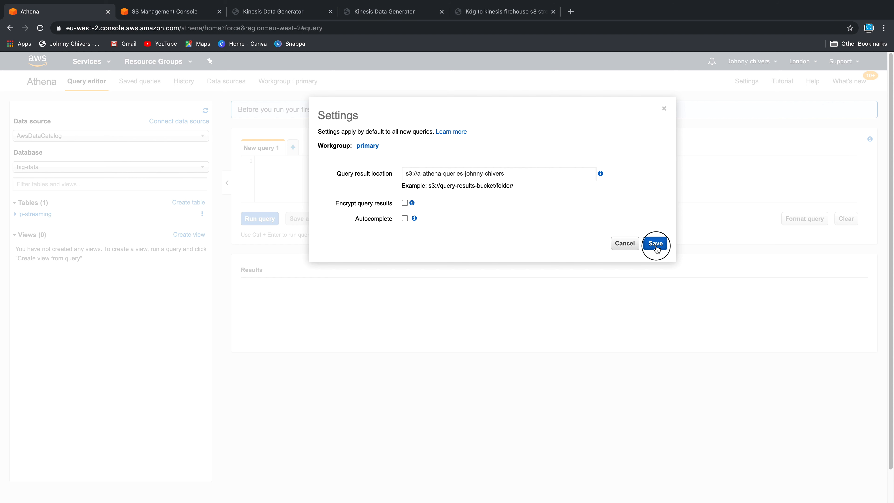
pyautogui.moveTo(535, 176); pyautogui.dragTo(389, 162)
pyautogui.moveTo(522, 176); pyautogui.dragTo(459, 176)
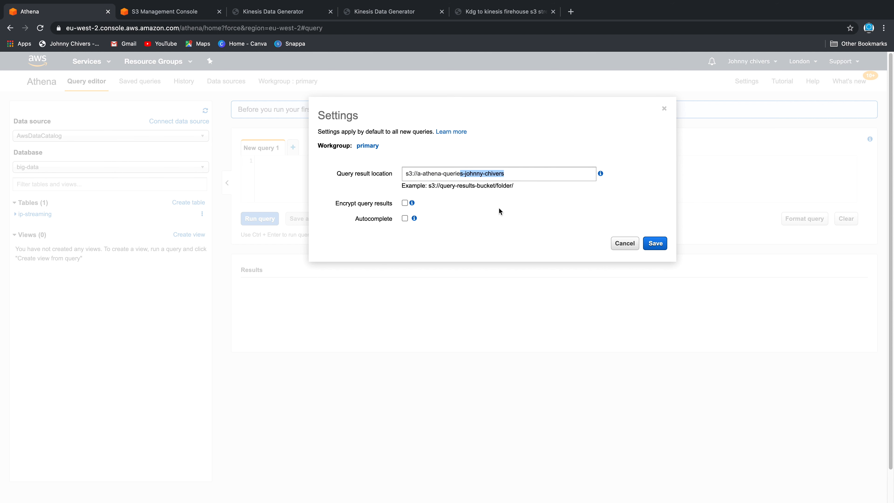
pyautogui.click(600, 214)
pyautogui.click(657, 243)
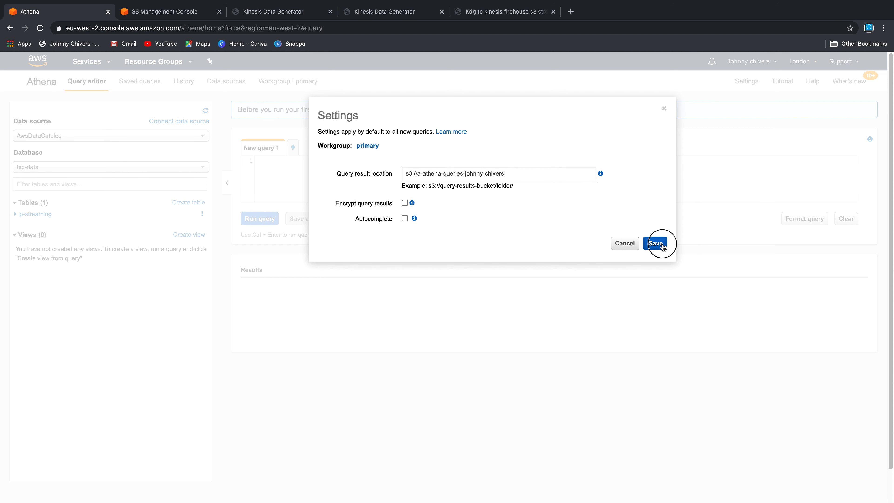
pyautogui.click(539, 173)
pyautogui.write('/')
pyautogui.click(661, 251)
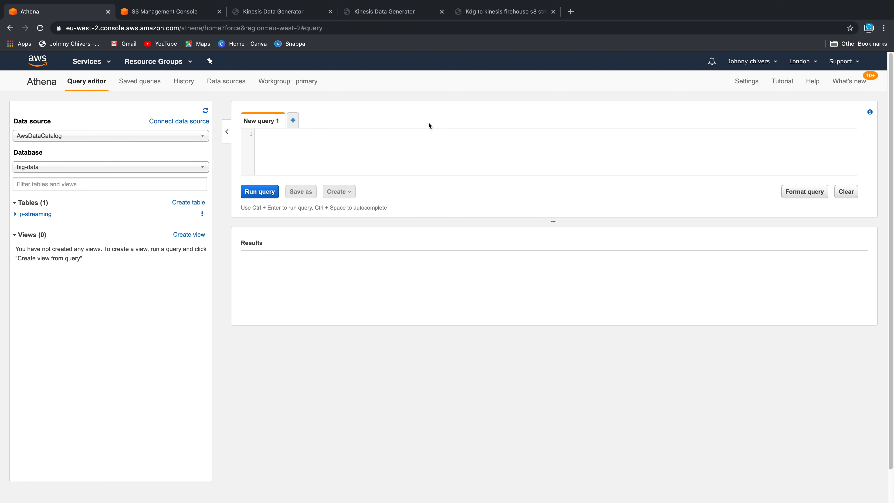
# Keep big-data as the database and expand the ip-streaming table to list its five columns
pyautogui.click(286, 135)
pyautogui.click(63, 169)
pyautogui.click(63, 171)
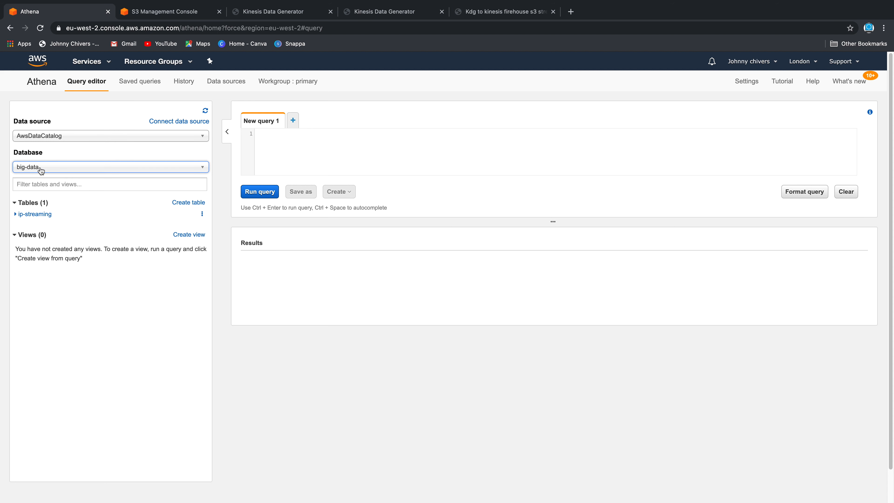
pyautogui.click(21, 214)
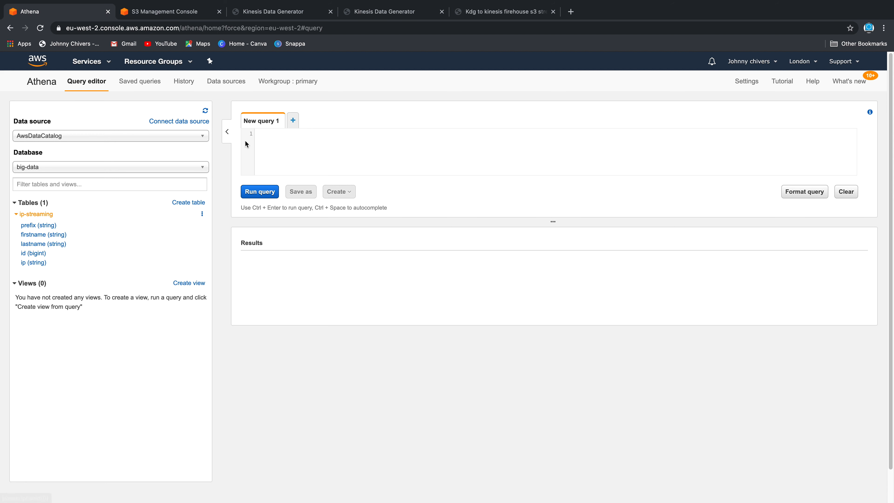
pyautogui.click(287, 136)
# Write and run SELECT * FROM "ip-streaming" to return every record
pyautogui.write('SELECT')
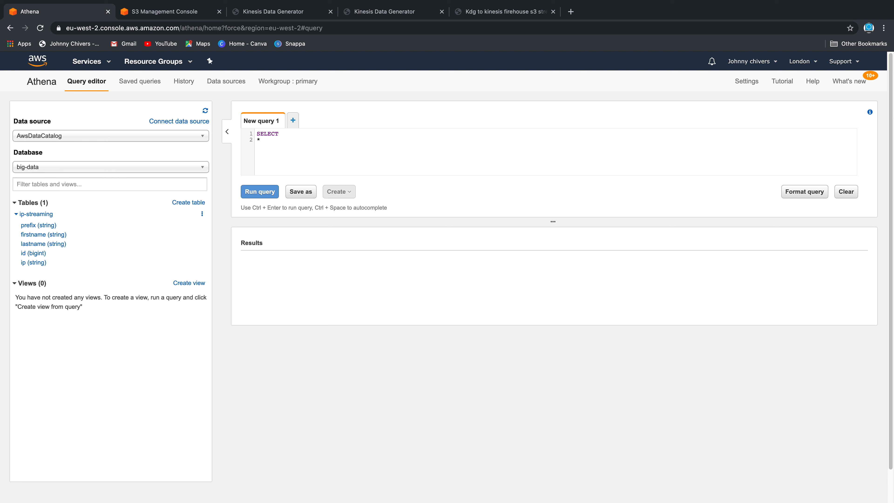
pyautogui.write('FROM')
pyautogui.write('ip-streamin')
pyautogui.write('g')
pyautogui.click(347, 152)
pyautogui.click(344, 145)
pyautogui.click(341, 149)
pyautogui.hotkey('ctrl', 'Return')
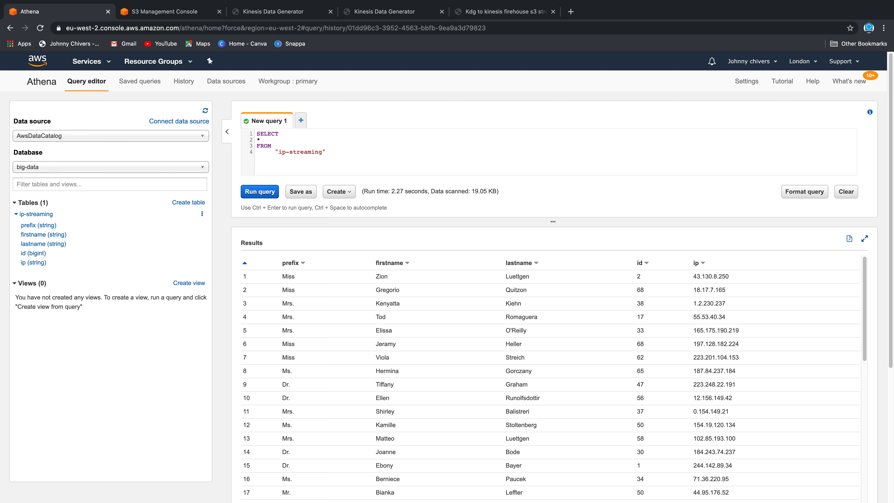
# Fix the closing quote, review the returned records, and open a second query tab
pyautogui.press('BackSpace')
pyautogui.write('"')
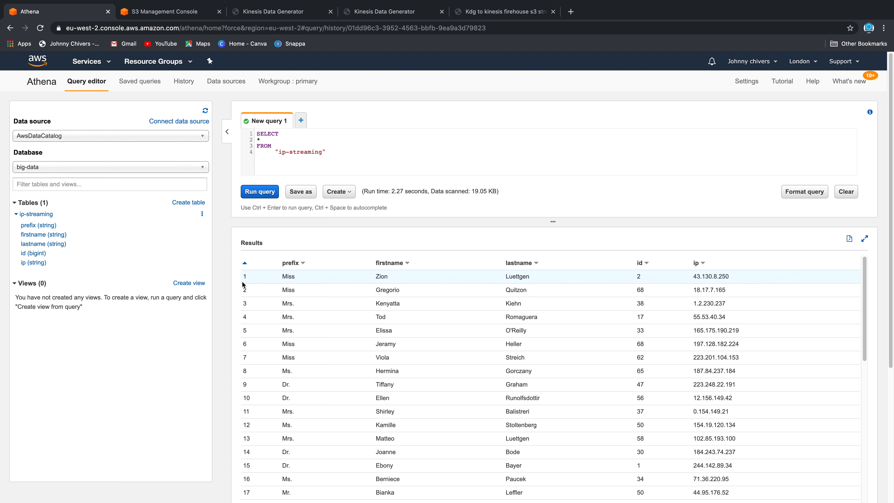
pyautogui.scroll(-15, 313, 294)
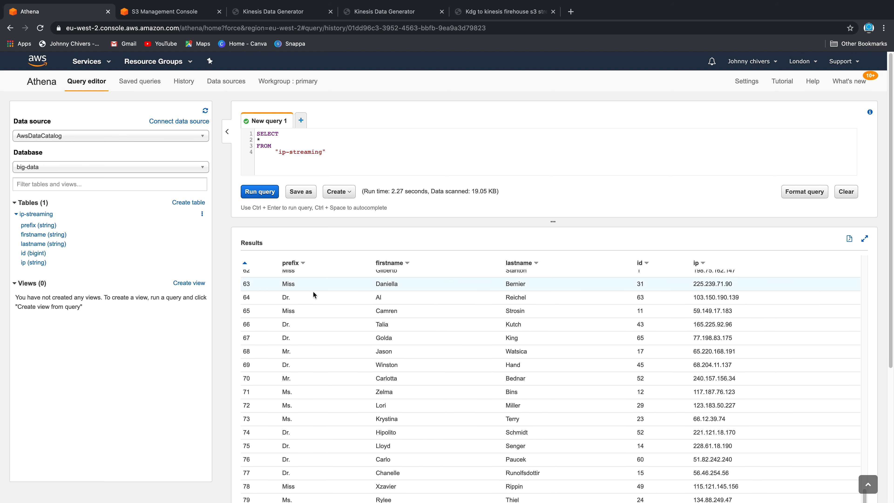
pyautogui.scroll(-20, 342, 300)
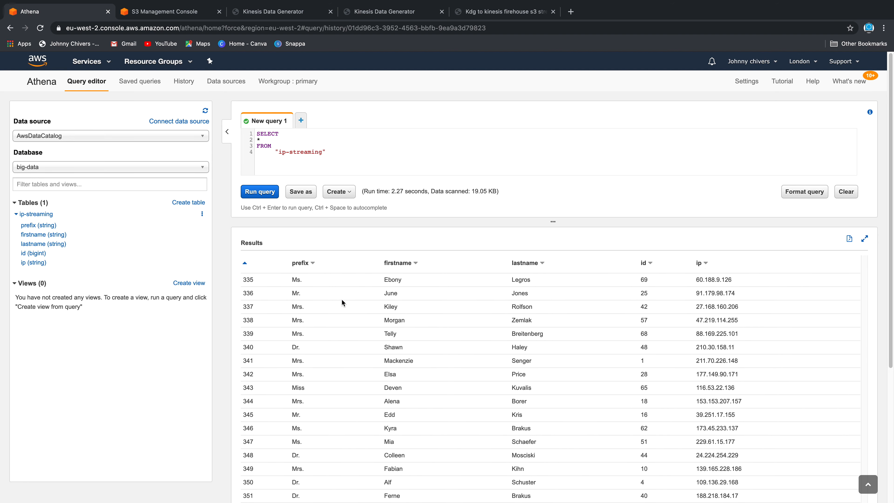
pyautogui.scroll(20, 341, 302)
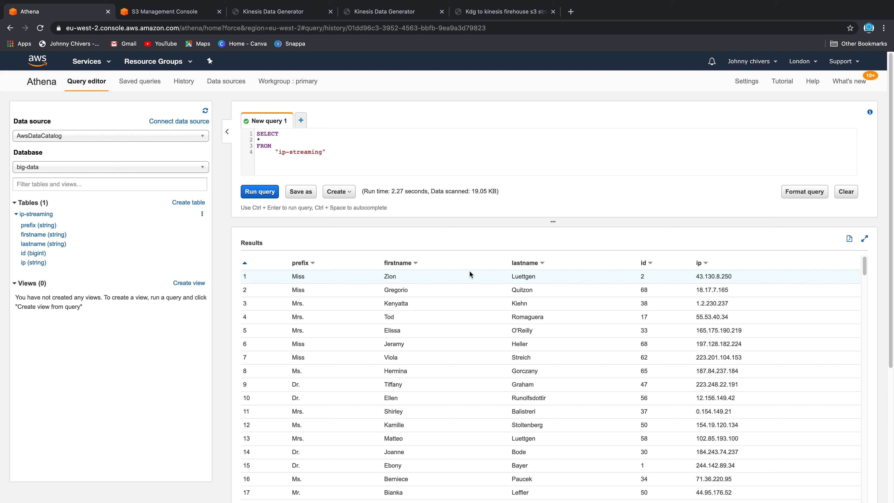
pyautogui.click(300, 120)
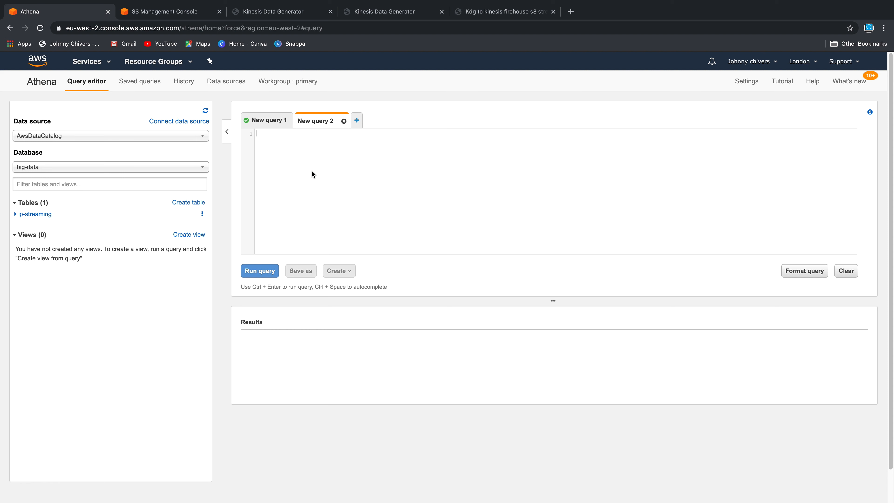
pyautogui.click(277, 120)
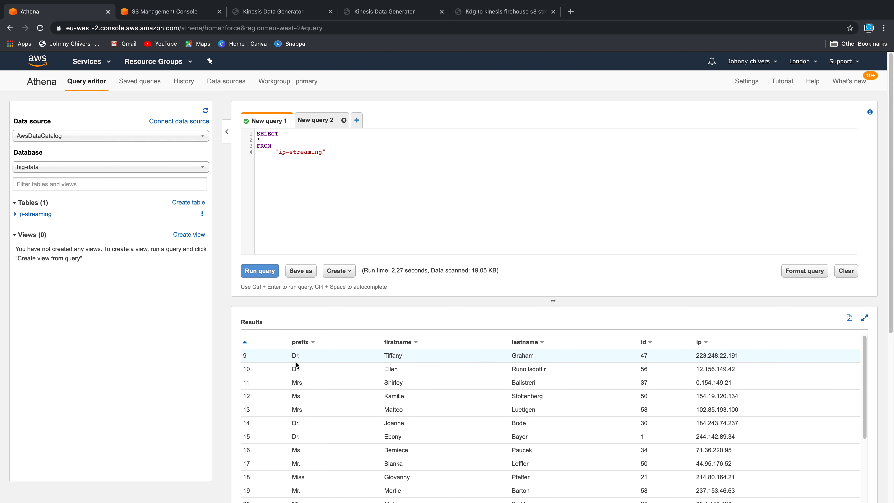
pyautogui.scroll(-1, 312, 391)
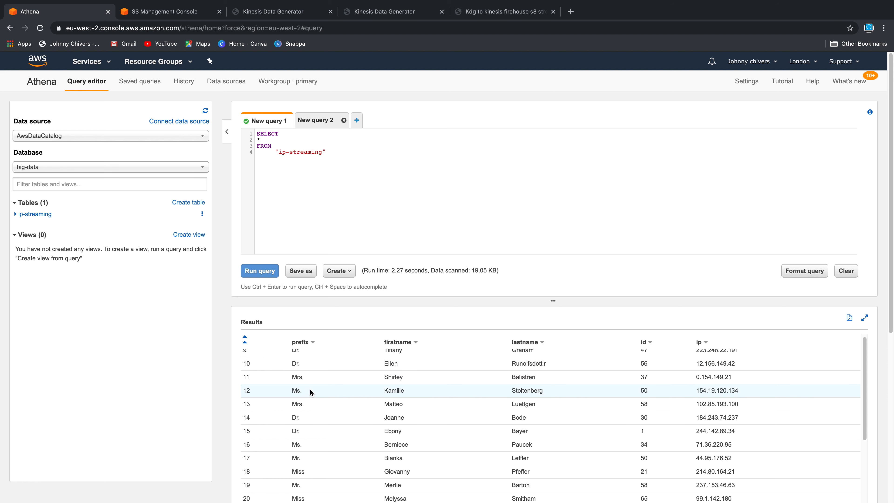
pyautogui.moveTo(292, 378); pyautogui.dragTo(313, 365)
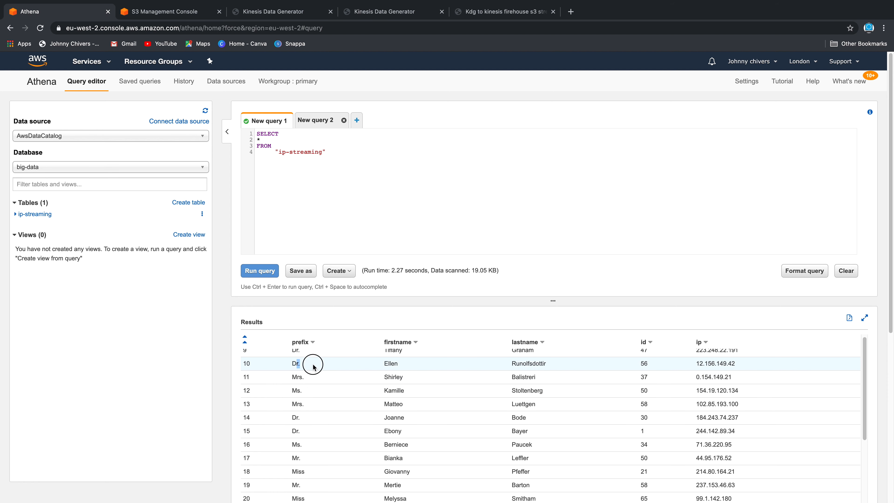
pyautogui.scroll(-5, 310, 441)
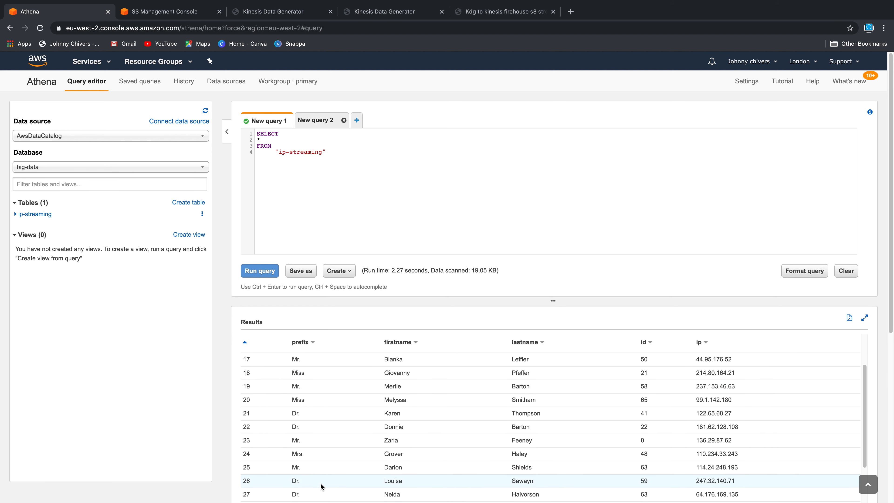
pyautogui.scroll(-1, 315, 471)
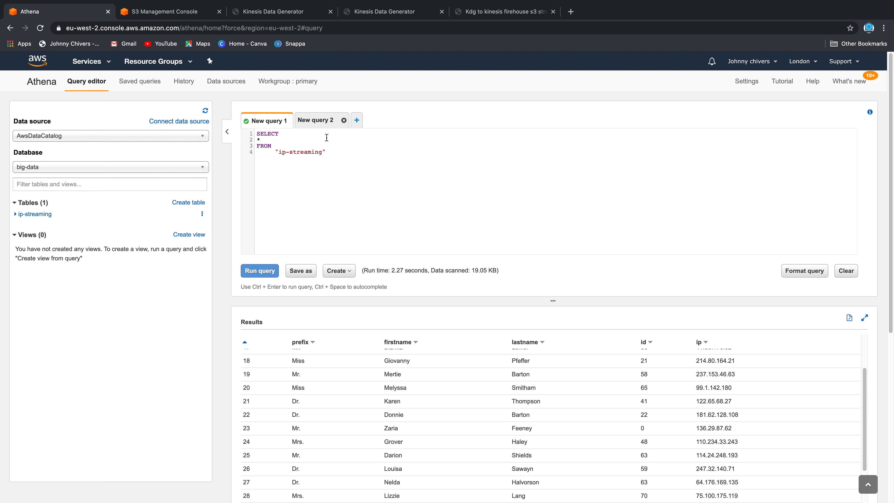
pyautogui.click(318, 120)
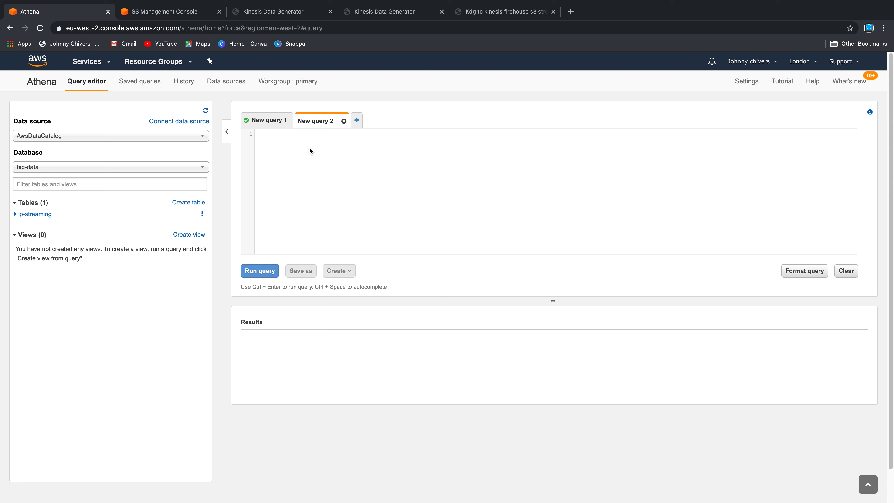
pyautogui.write('SELECT')
# Write SELECT prefix, count(prefix) AS count_name FROM "ip-streaming" GROUP BY prefix
pyautogui.click(16, 213)
pyautogui.click(288, 153)
pyautogui.write('PRE')
pyautogui.press('BackSpace')
pyautogui.press('BackSpace')
pyautogui.press('BackSpace')
pyautogui.write('prefic')
pyautogui.write('x')
pyautogui.write(',')
pyautogui.write('count')
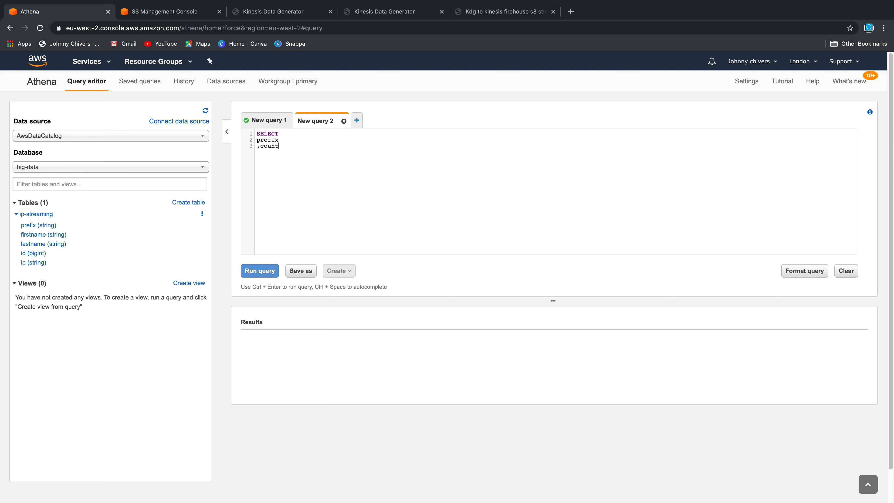
pyautogui.write('(prefic)')
pyautogui.write(' as count_')
pyautogui.write('nam')
pyautogui.write('FROM')
pyautogui.write('""')
pyautogui.write('ip-streaming')
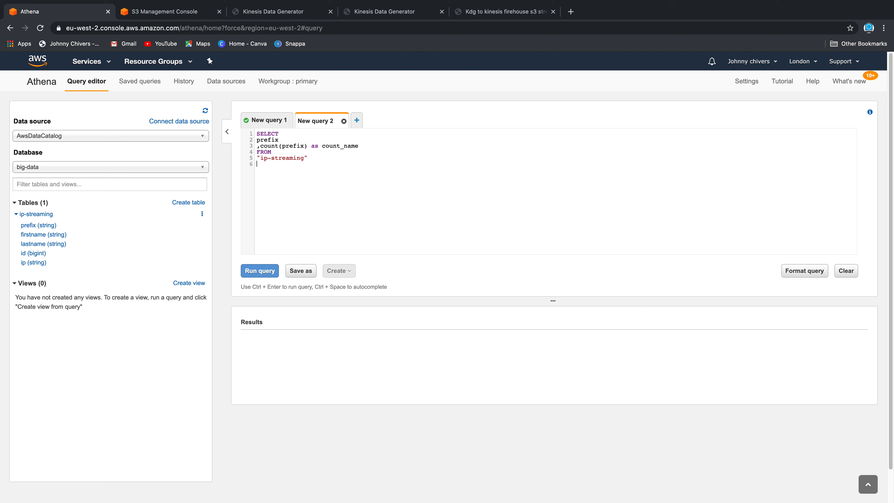
pyautogui.write('GROUP BY prefic')
# Format and run the query, returning counts Ms. 124, Mr. 121, Mrs. 126, Dr. 116, Miss 138
pyautogui.doubleClick(274, 142)
pyautogui.moveTo(310, 145); pyautogui.dragTo(261, 147)
pyautogui.moveTo(330, 164); pyautogui.dragTo(259, 166)
pyautogui.click(795, 271)
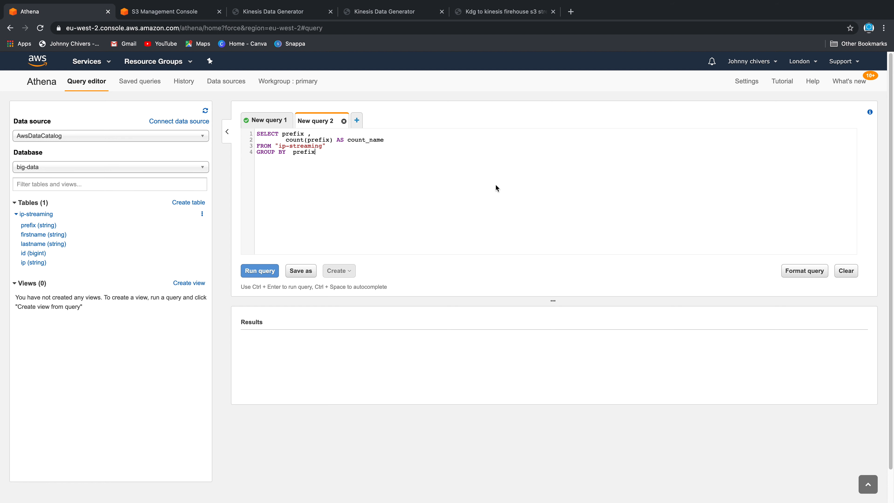
pyautogui.hotkey('ctrl', 'Return')
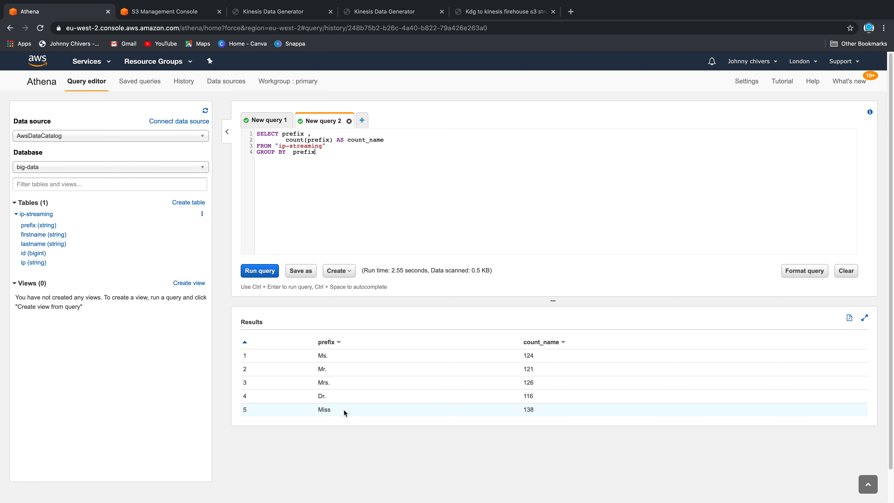
pyautogui.moveTo(549, 410); pyautogui.dragTo(295, 354)
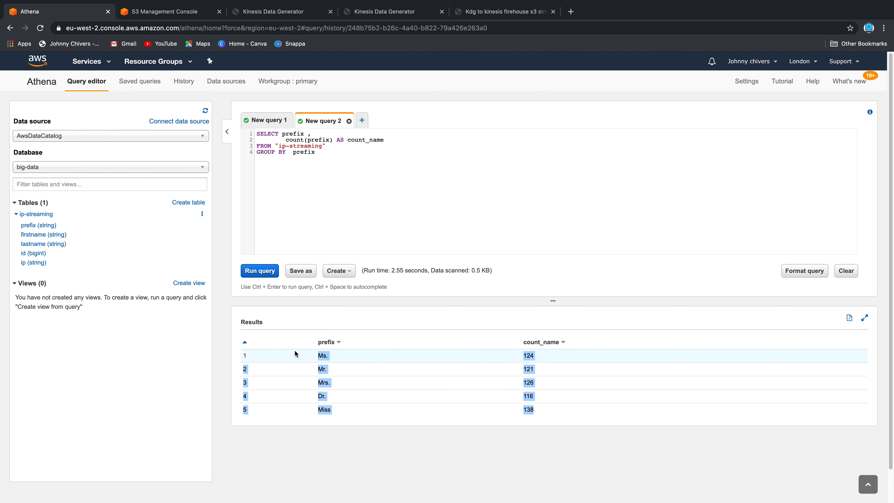
# Return to the KDG → Firehose → S3 → Athena architecture diagram PDF in Chrome
pyautogui.click(292, 11)
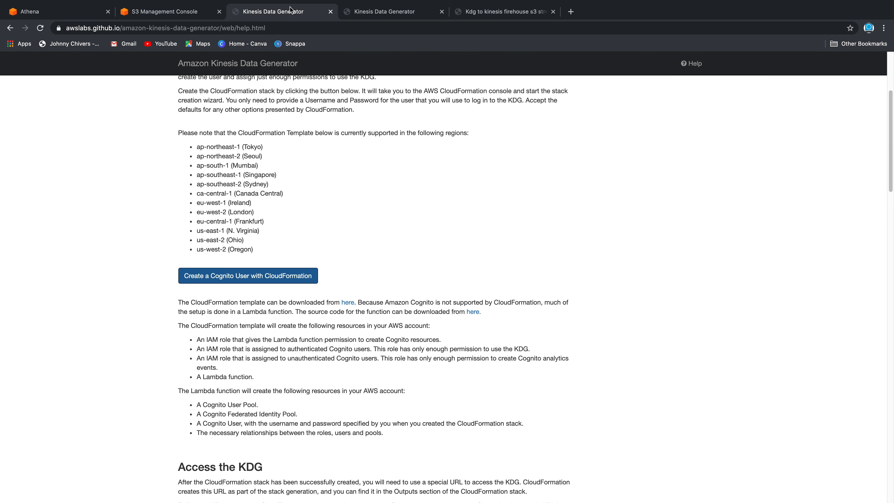
pyautogui.click(368, 12)
pyautogui.click(483, 12)
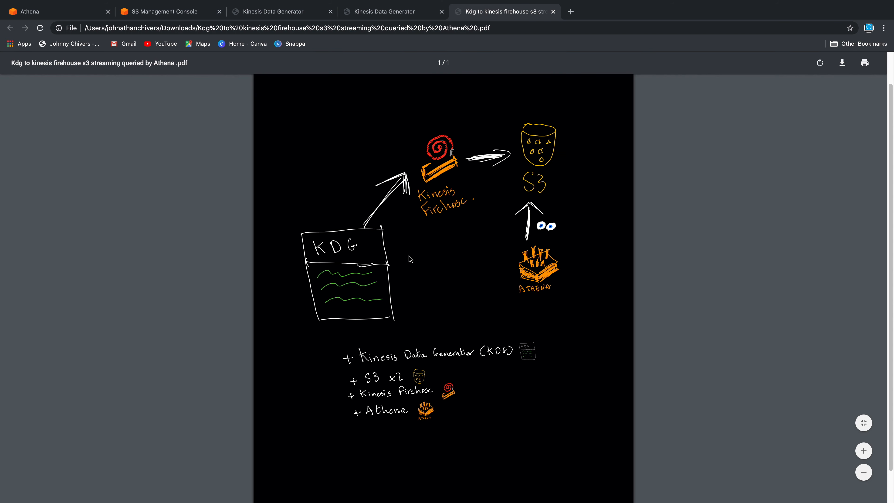